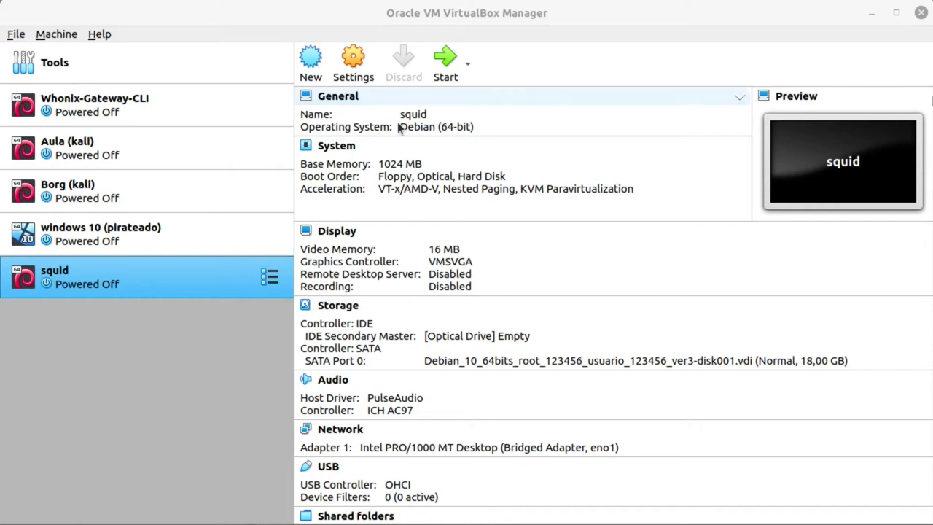
Step: Enable Adapter 2 on the squid virtual machine, attach it to Internal Network with the name intnet, and save the settings
left_click(357, 73)
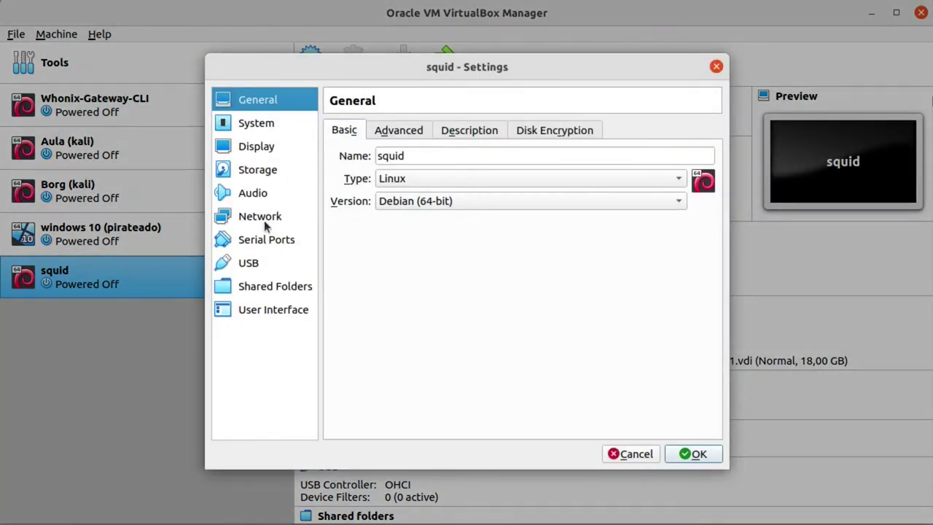
left_click(266, 223)
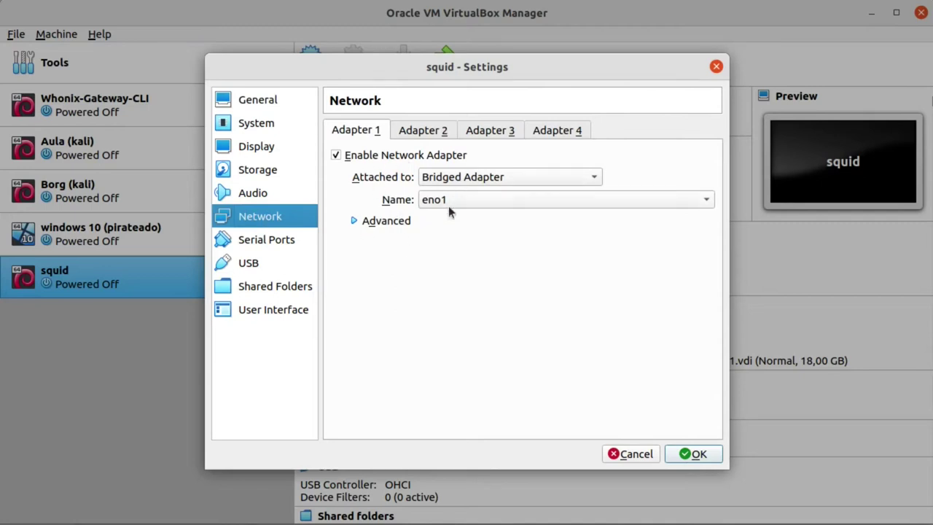
left_click(430, 130)
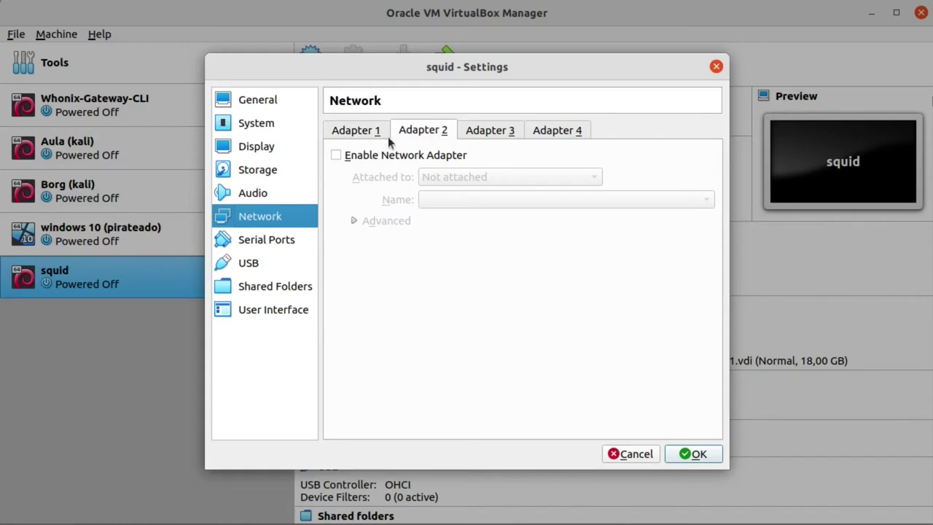
left_click(383, 156)
left_click(459, 179)
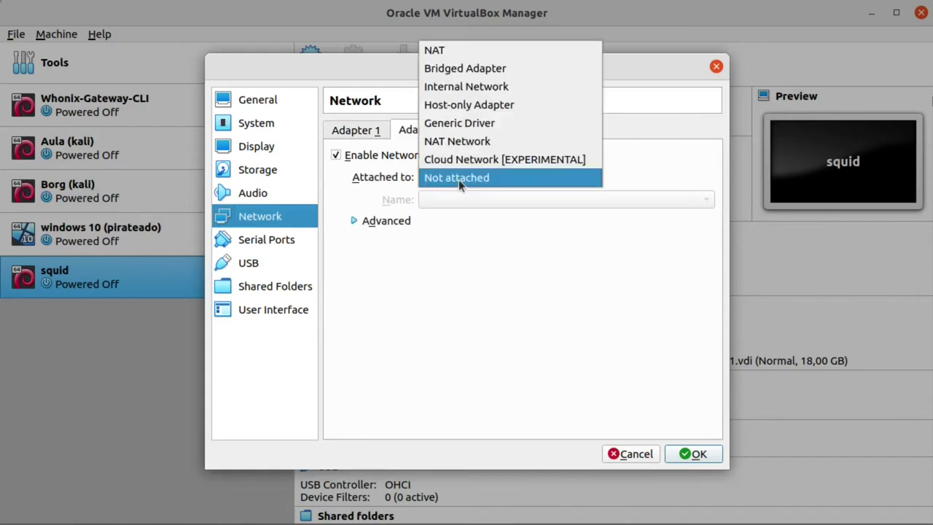
left_click(456, 87)
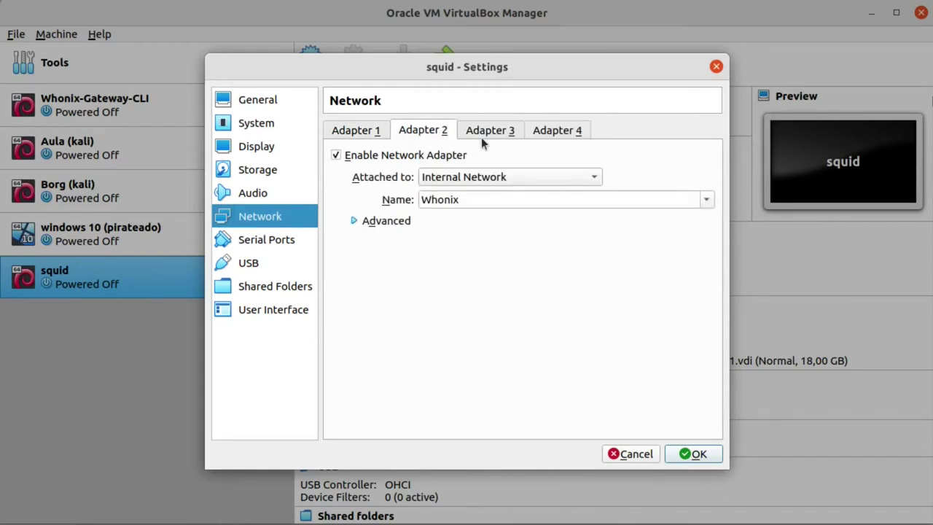
left_click(706, 201)
left_click(668, 223)
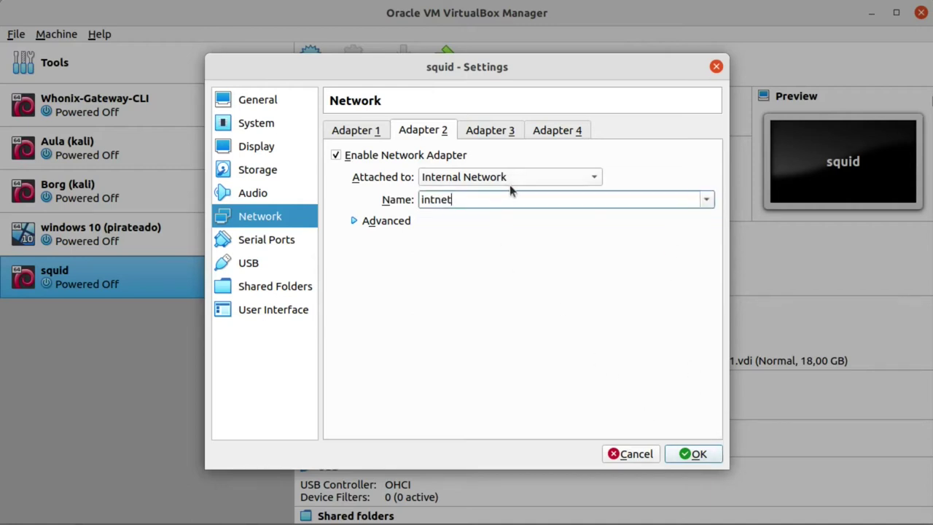
left_click(715, 455)
Step: Check the Adapter 1 network settings of the Windows 10 virtual machine and leave them without changes
left_click(123, 243)
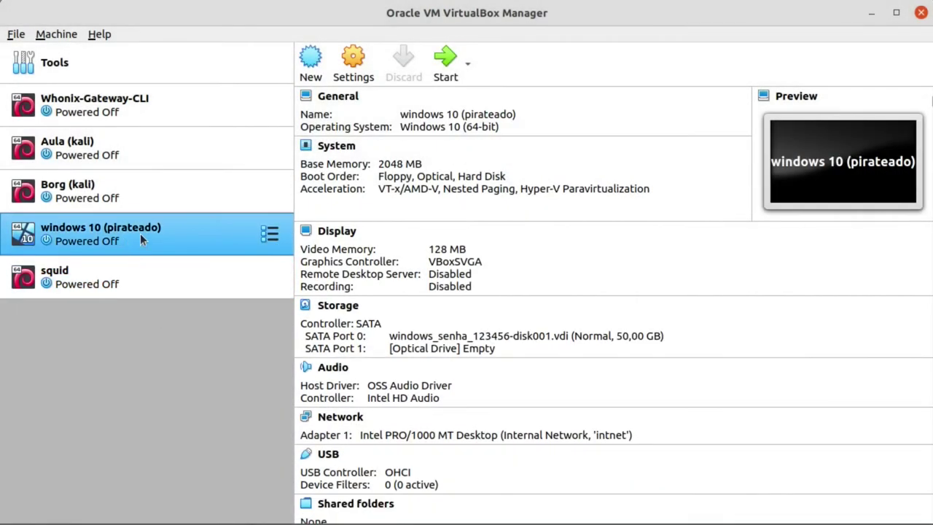
left_click(354, 60)
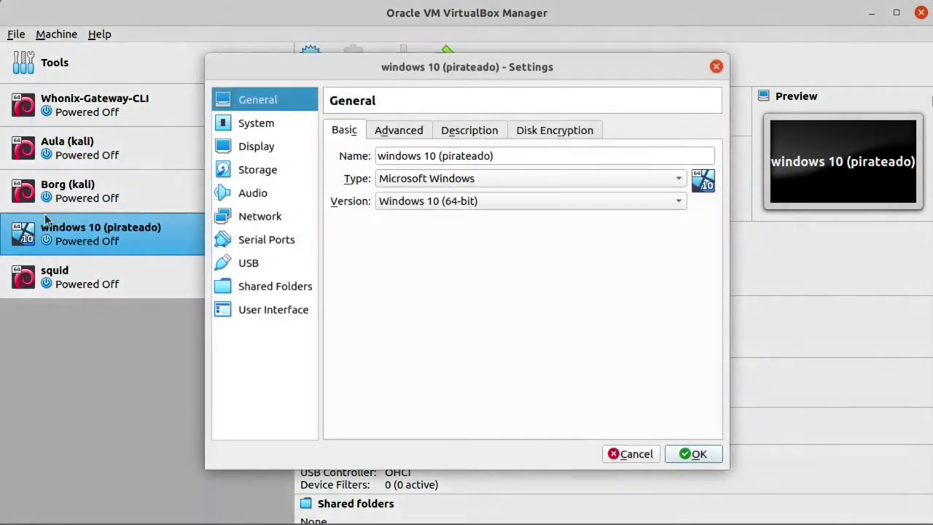
left_click(252, 219)
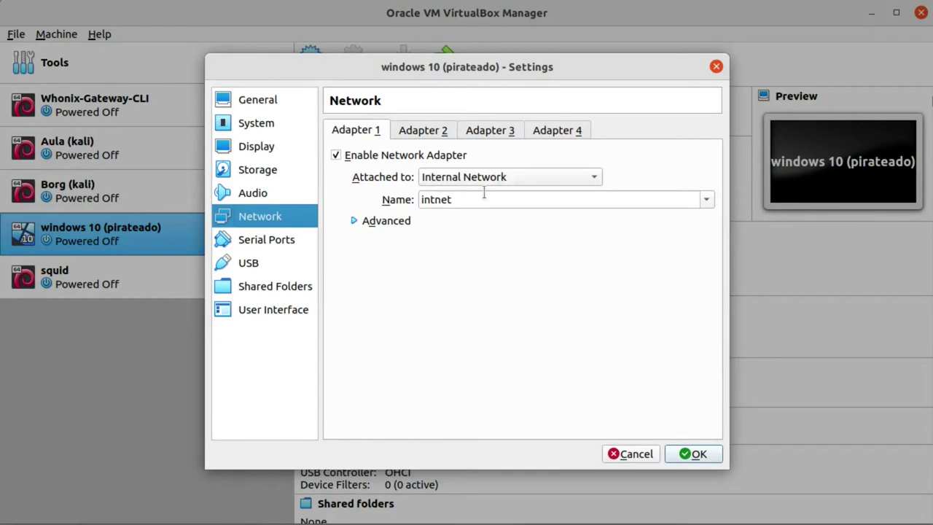
left_click(716, 67)
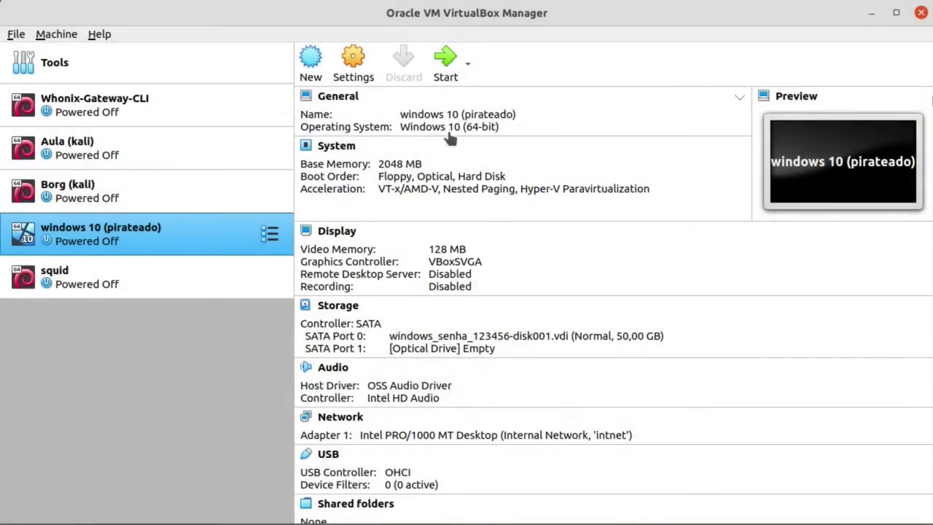
Step: Review the Adapter 2 network settings of the squid virtual machine
left_click(178, 276)
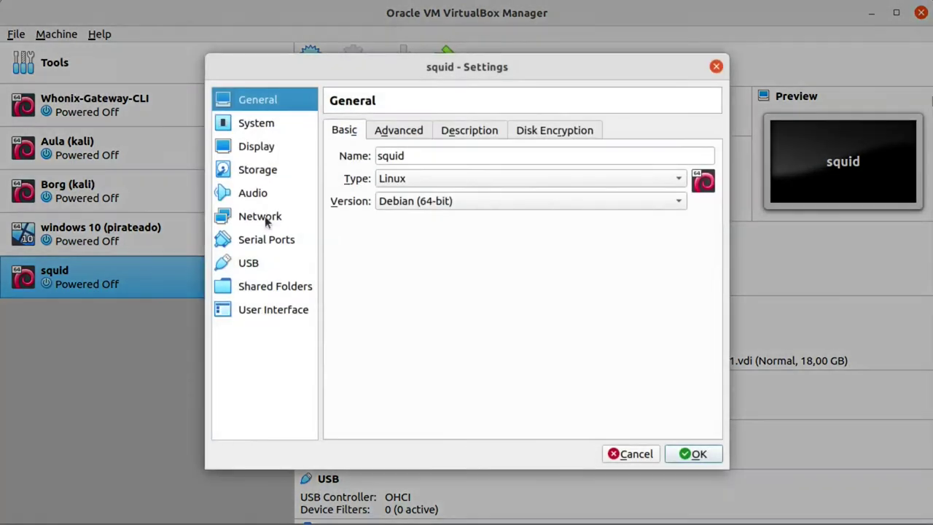
left_click(267, 216)
left_click(422, 131)
left_click(716, 66)
Step: Start the squid virtual machine with the Debian GNU/Linux boot entry and log in as usuario with the account password
left_click(446, 66)
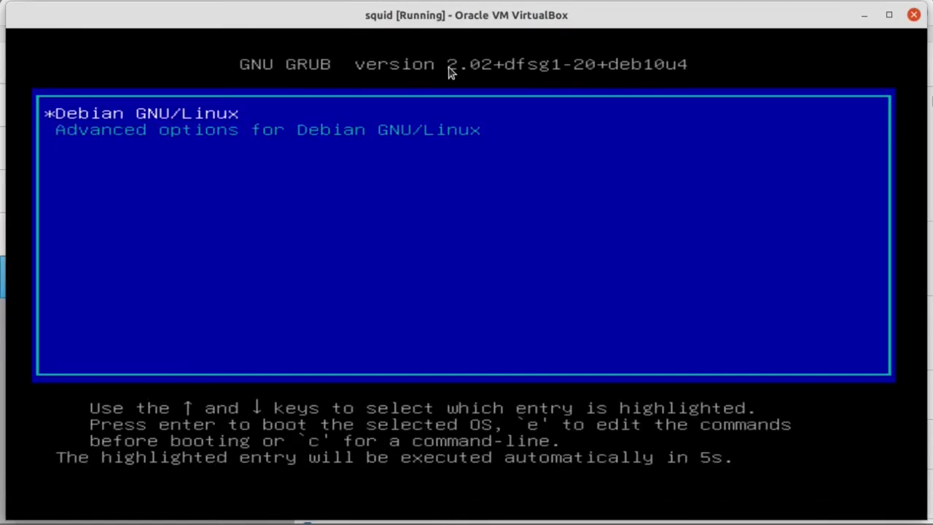
key("Return")
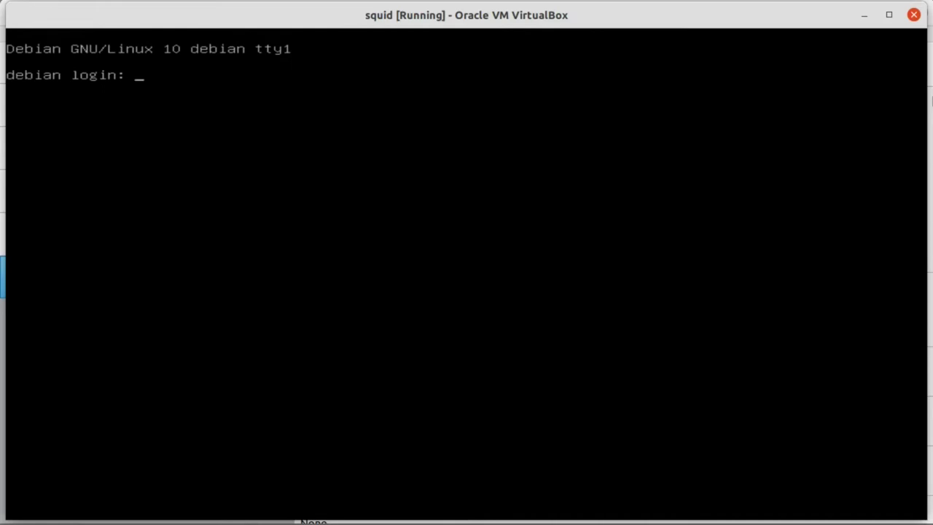
type("usuario")
key("Return")
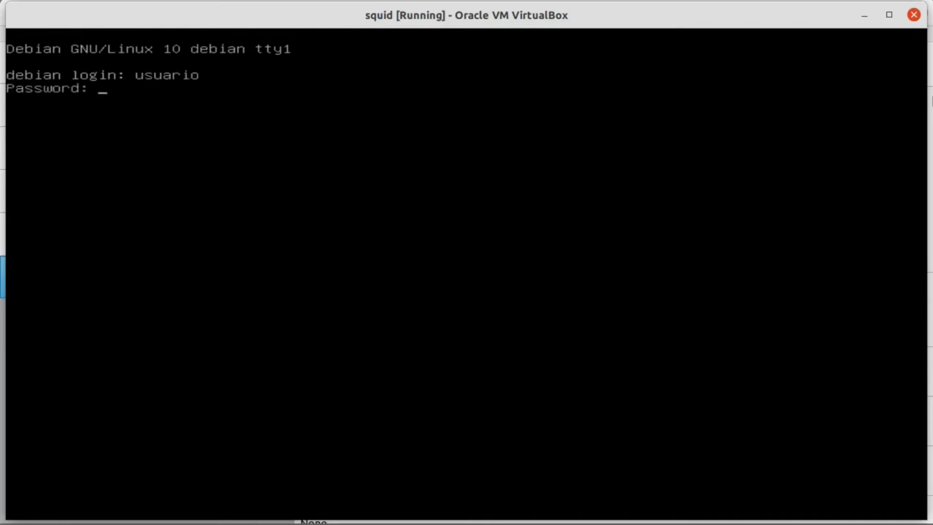
key("Return")
key("Return")
key("Return")
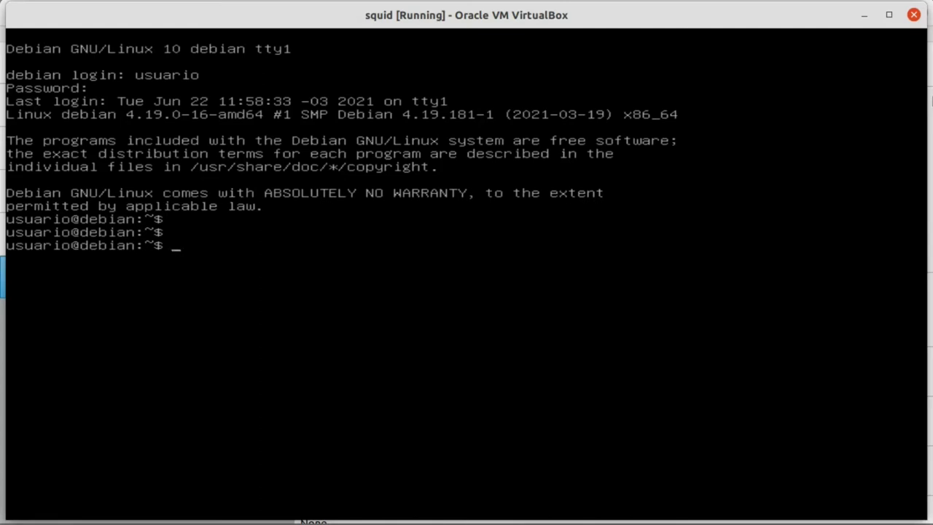
Step: Refresh the package lists with sudo apt update, entering the sudo password
type("sudo apt update")
key("Return")
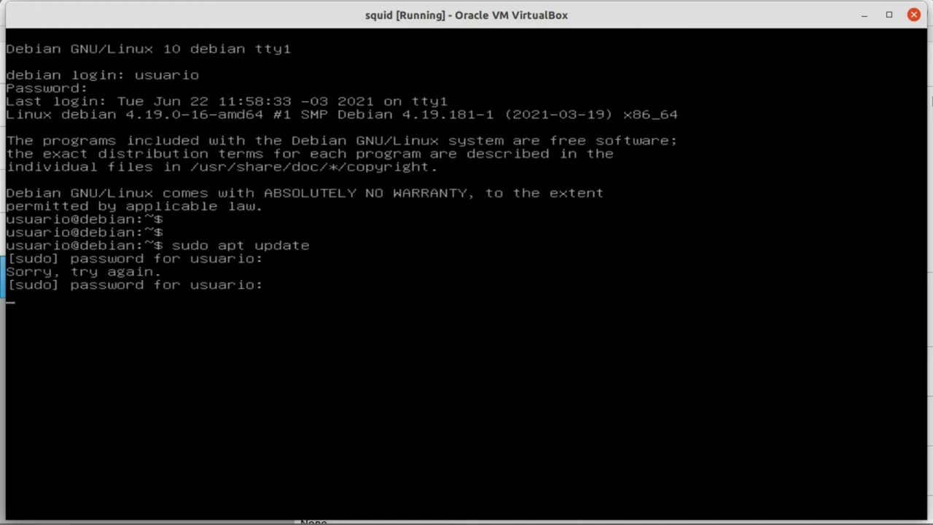
key("Return")
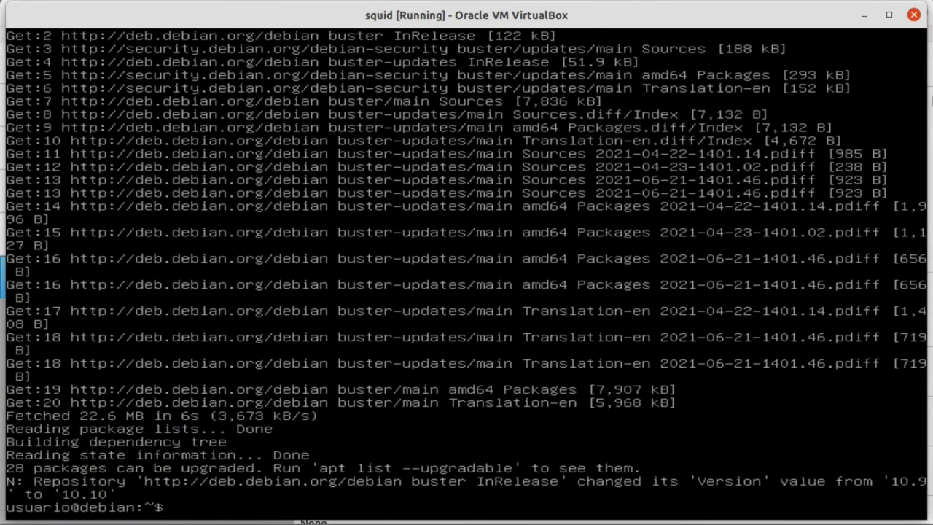
Step: Clear the terminal and install squid3, apache2 and isc-dhcp-server using sudo apt install with the -y option
type("clear")
key("Return")
key("Return")
key("Return")
type("sudo")
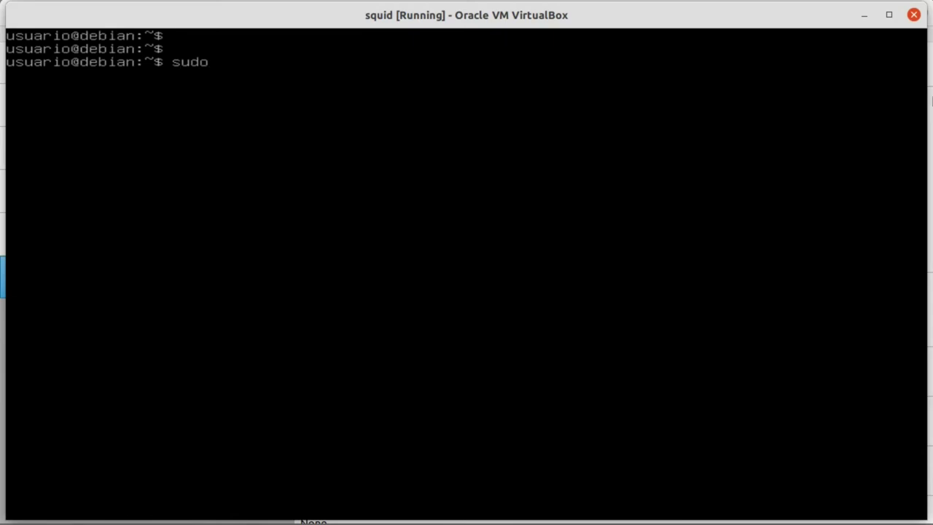
type(" apt install s")
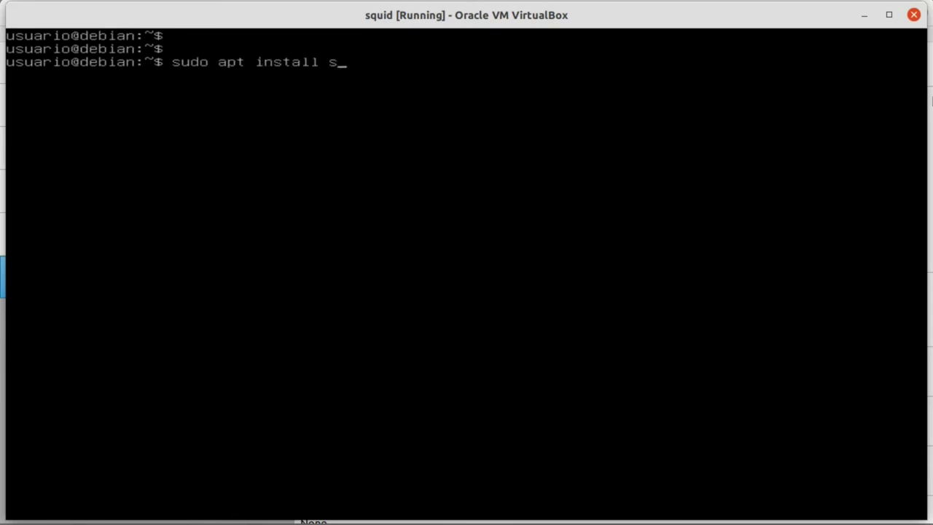
type("quid3 apache2")
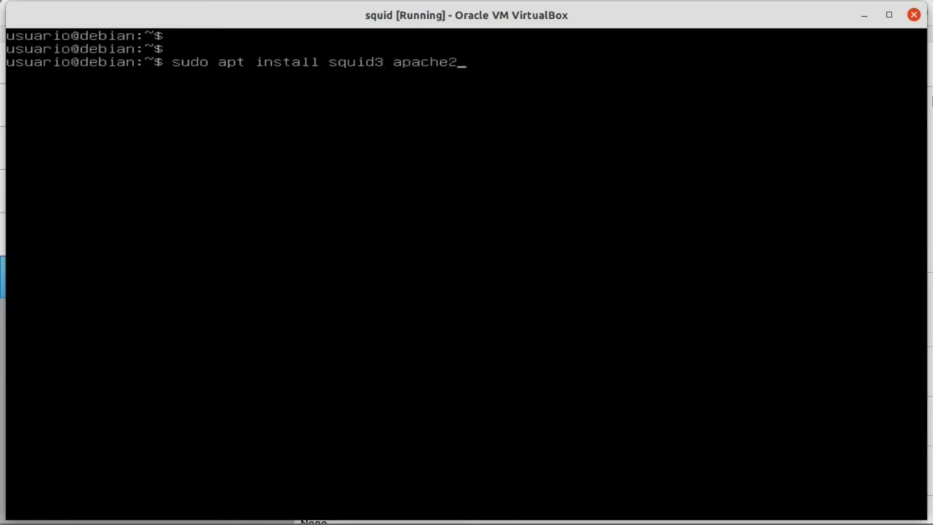
type(" isc-dhcp-server ")
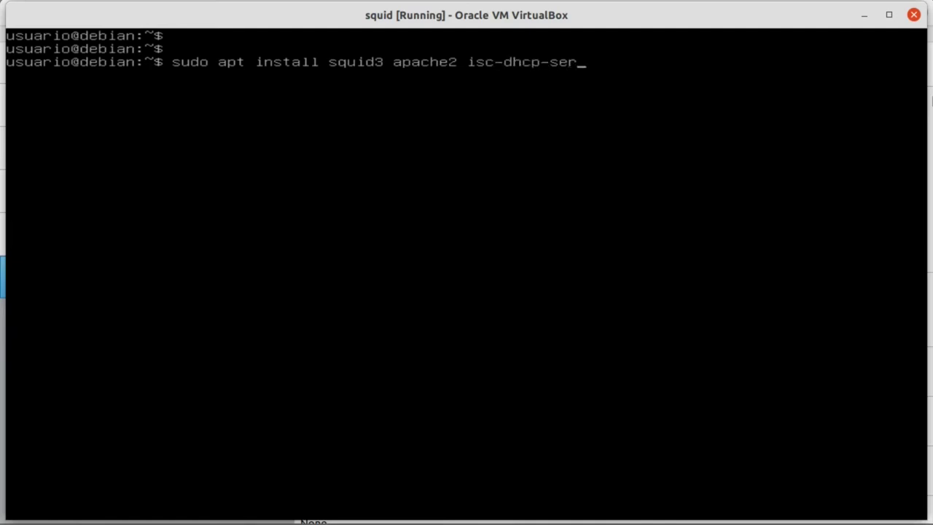
type("-y")
key("Return")
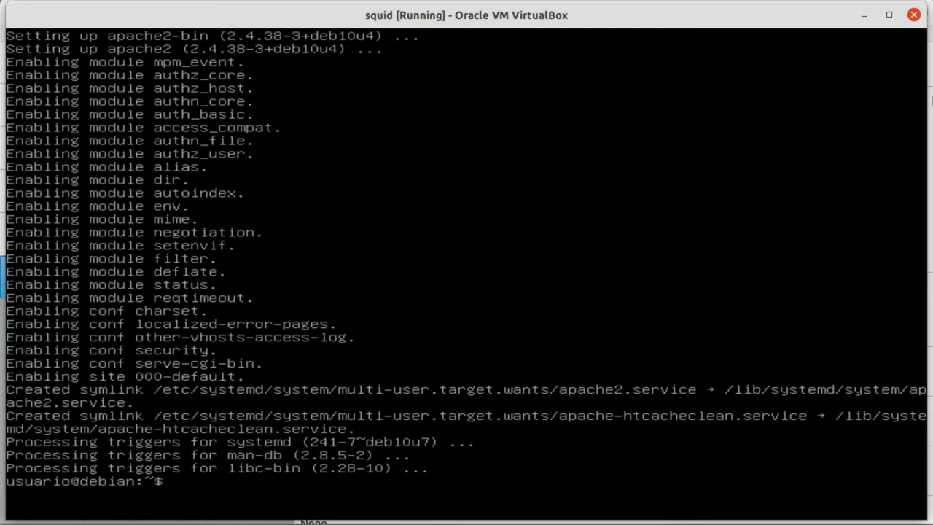
Step: Clear the terminal and open a new file /var/www/html/proxy.pac in nano with sudo
type("clear")
key("Return")
key("Return")
key("Return")
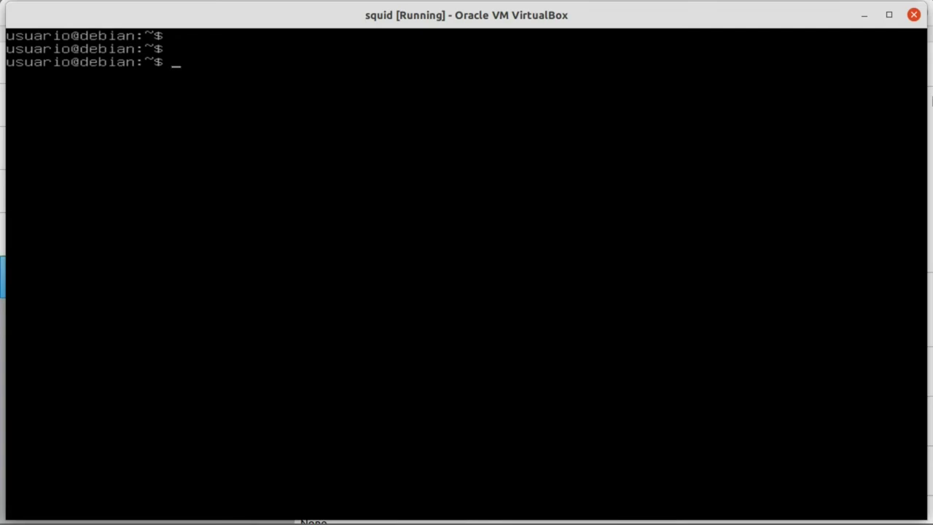
type("sudo nano /etc/")
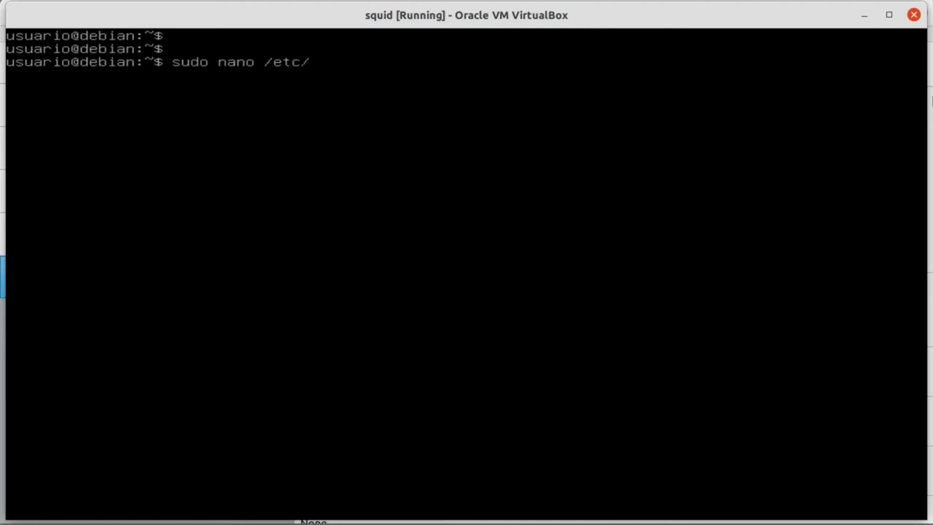
key("BackSpace")
key("BackSpace")
key("BackSpace")
key("BackSpace")
type("var/www/html/")
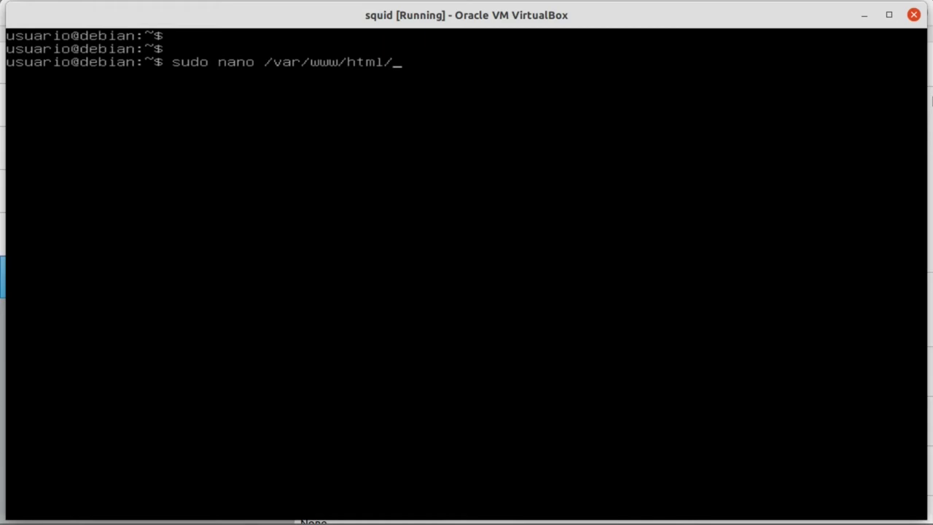
type("proxy.pac")
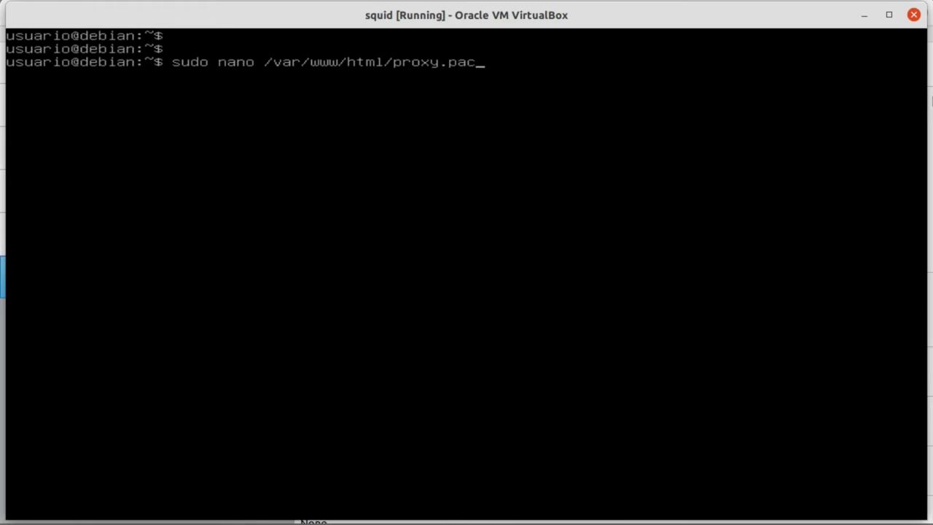
key("Return")
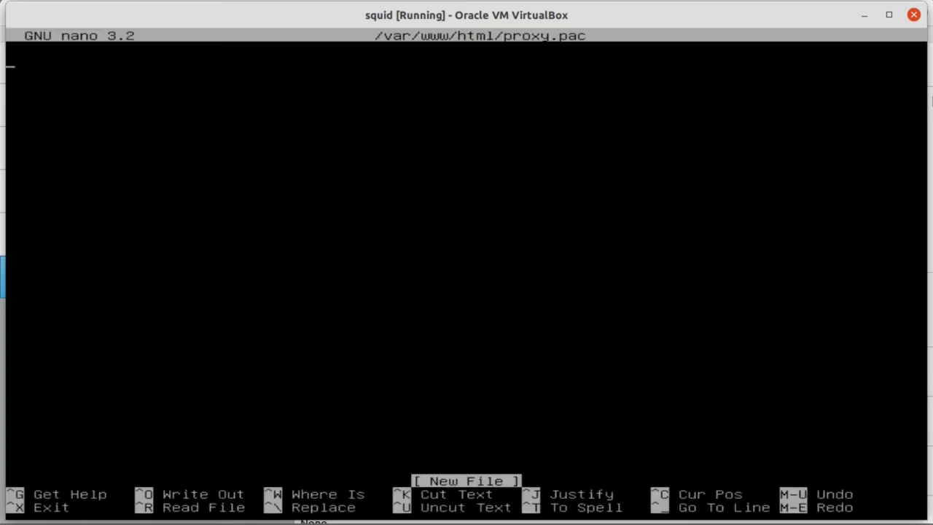
type("func")
key("BackSpace")
key("BackSpace")
key("BackSpace")
key("BackSpace")
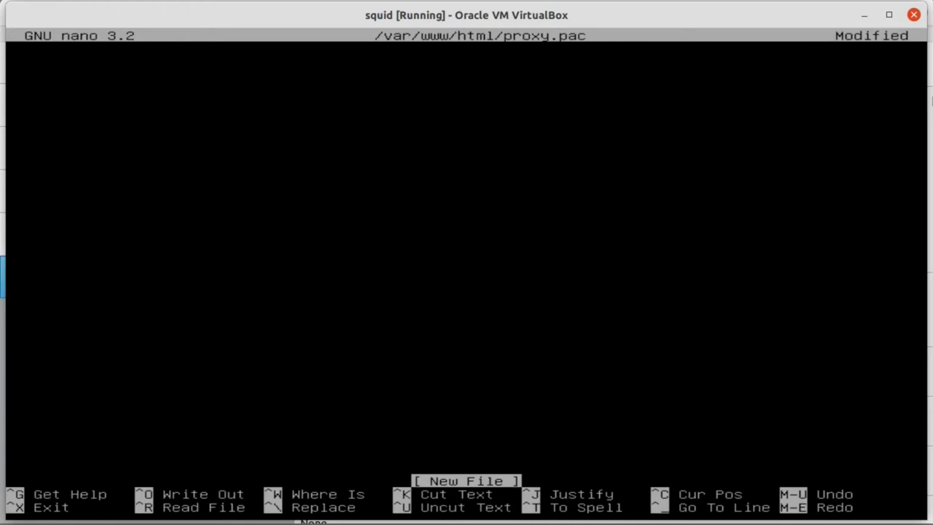
Step: Write the function FindProxyForURL(url, host) with its braces and an indented line for the body
type("function FindProxy")
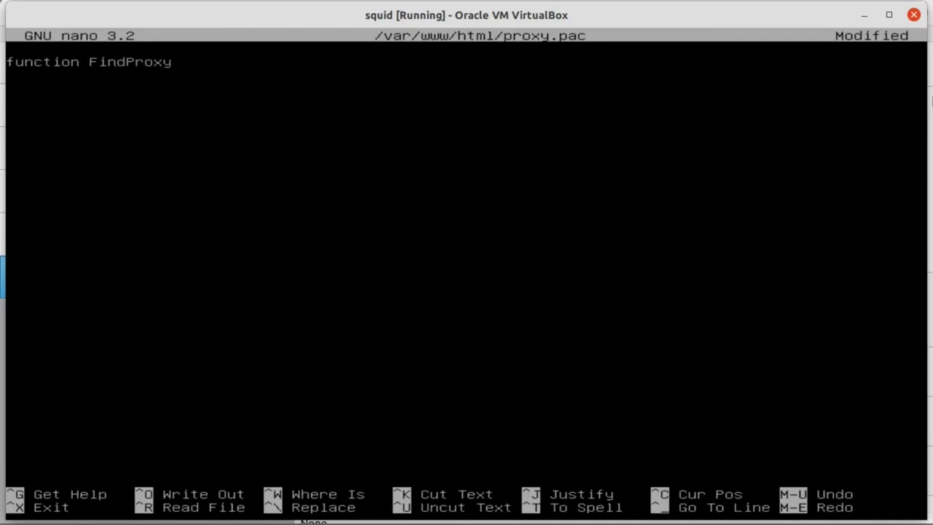
type("Fior")
key("BackSpace")
key("BackSpace")
type("orURL(url")
key("BackSpace")
type(", host")
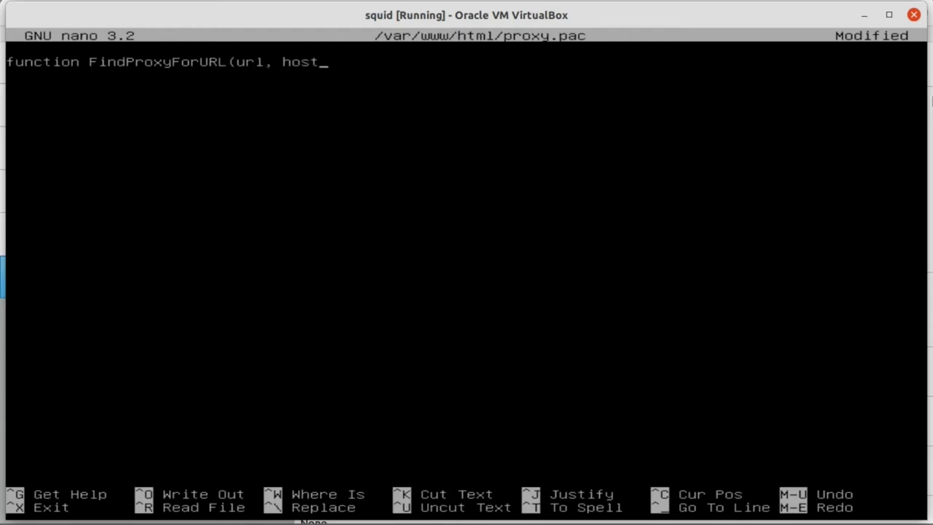
type(") { }")
key("Left")
key("Return")
key("Return")
key("Tab")
type("is")
key("Down")
key("Down")
key("Down")
key("Down")
key("Down")
type("http://www")
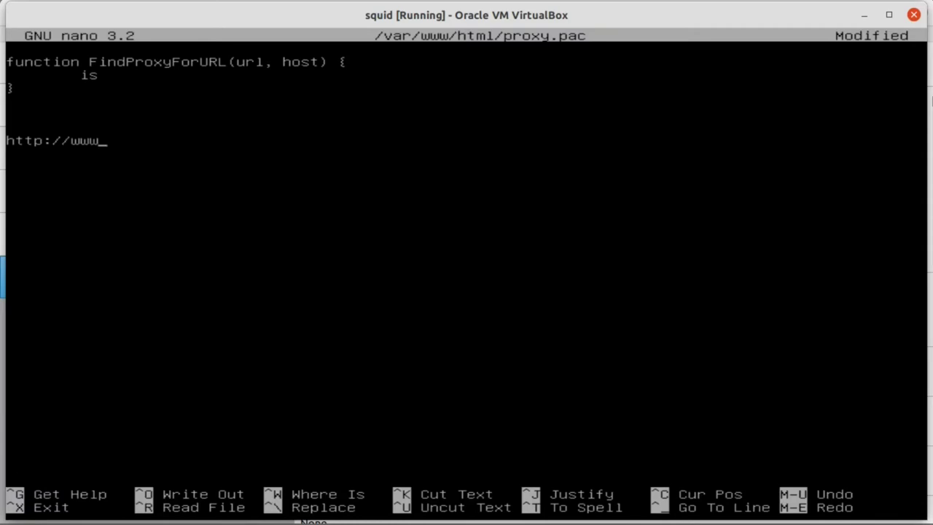
key("BackSpace")
key("BackSpace")
key("BackSpace")
type("intranet")
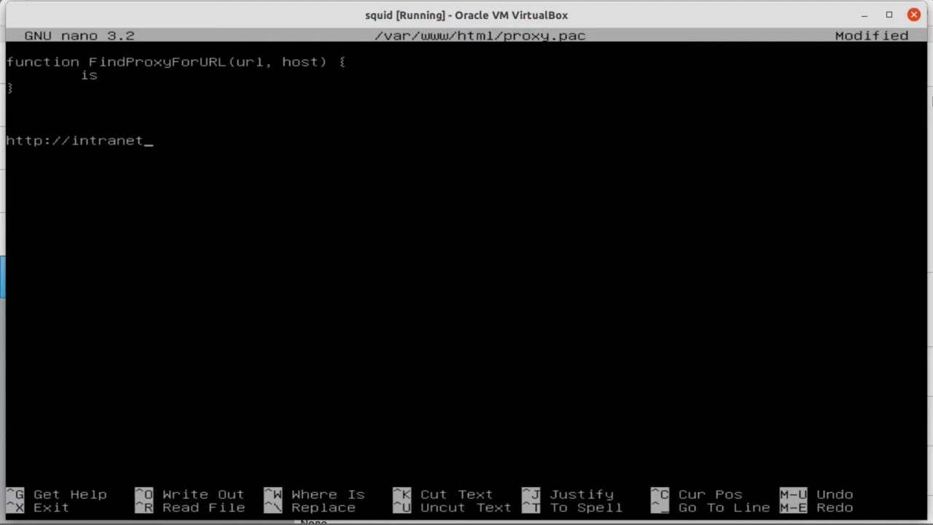
key("BackSpace")
key("BackSpace")
key("BackSpace")
key("BackSpace")
key("BackSpace")
key("BackSpace")
key("BackSpace")
key("BackSpace")
type("www.googl.e")
type("com")
key("BackSpace")
key("BackSpace")
key("BackSpace")
key("BackSpace")
key("BackSpace")
type("e.com")
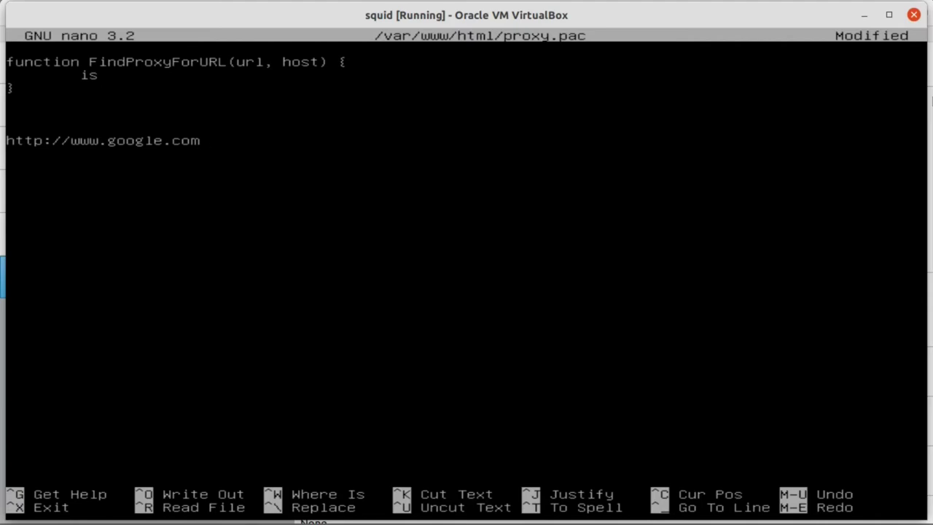
Step: Delete the example address and the extra blank lines below the function
key("BackSpace")
key("BackSpace")
key("BackSpace")
key("BackSpace")
key("BackSpace")
key("BackSpace")
key("BackSpace")
key("BackSpace")
key("BackSpace")
key("BackSpace")
key("BackSpace")
key("BackSpace")
key("BackSpace")
key("BackSpace")
key("BackSpace")
key("BackSpace")
key("BackSpace")
key("BackSpace")
key("BackSpace")
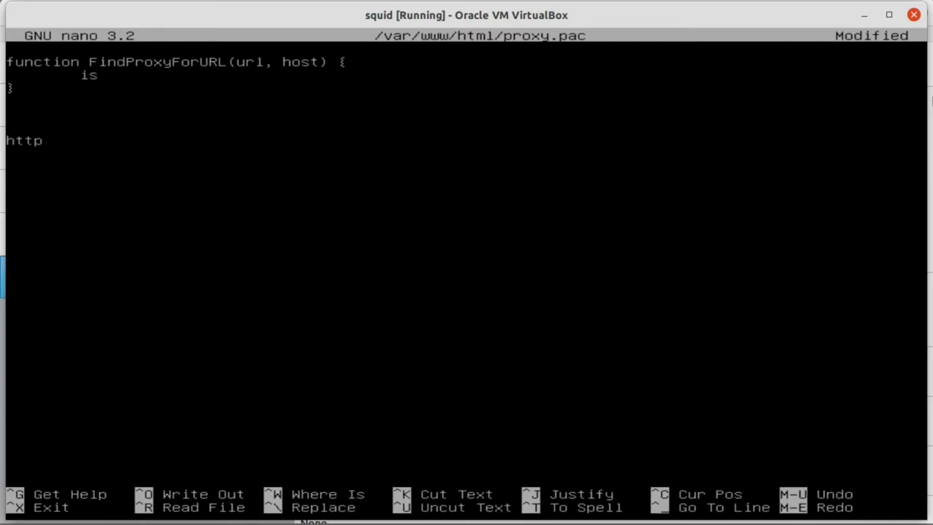
key("BackSpace")
key("BackSpace")
key("BackSpace")
key("BackSpace")
key("BackSpace")
Step: Replace the "is" in the function body with the condition if(isPlainHostName(host))
type("if()")
type("isPla")
type("inHostNa")
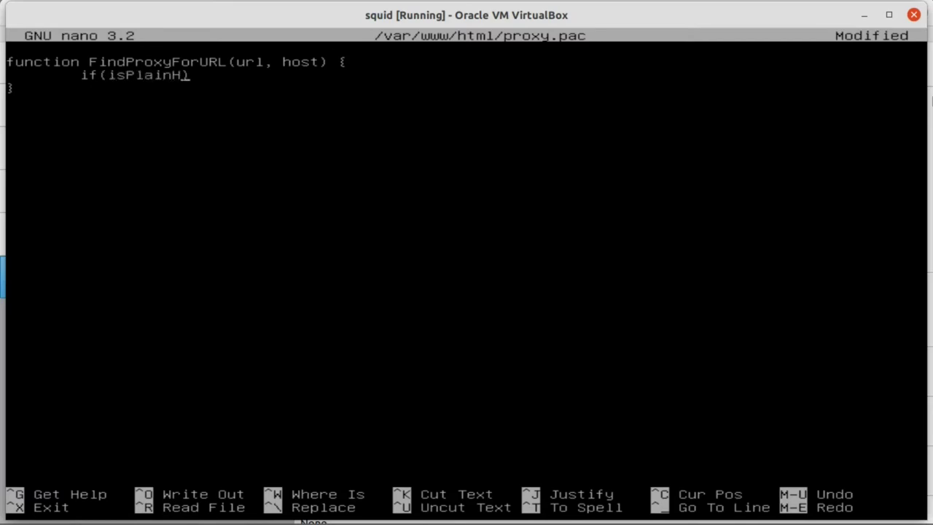
type("me(host")
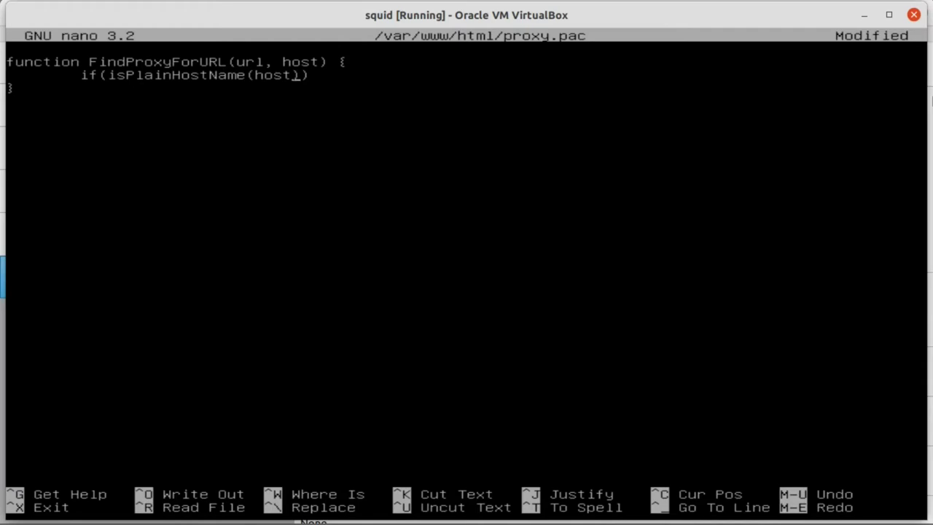
Step: Add an indented line return "DIRECT"; below the isPlainHostName condition
left_click(305, 76)
key("Return")
type("return \"DI")
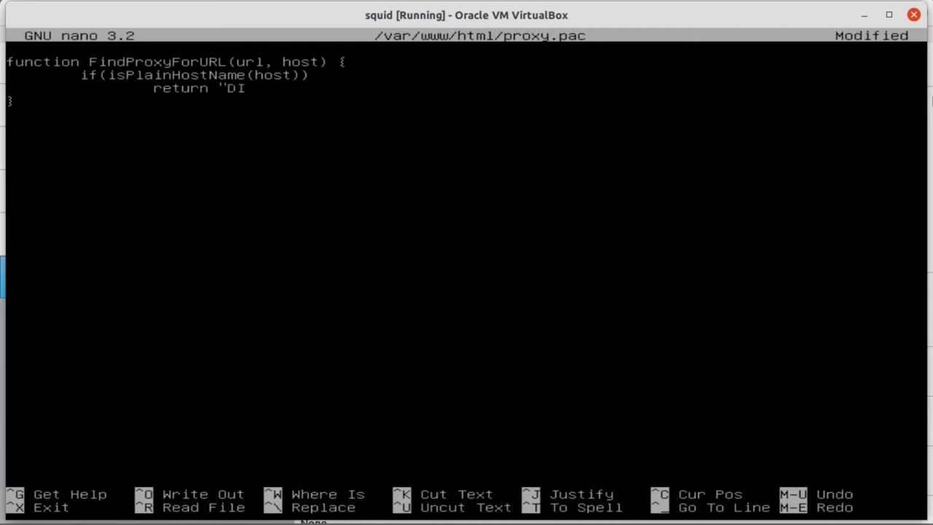
type("RECT\";")
Step: Add an else line below the direct return, indented to the level of the if
key("Return")
key("BackSpace")
key("Return")
key("Tab")
type("RE")
key("BackSpace")
key("BackSpace")
type("else")
Step: Write the indented line return "PROXY 192.168.200.1:3128"; in the else branch
key("Return")
key("Tab")
key("Tab")
type("r")
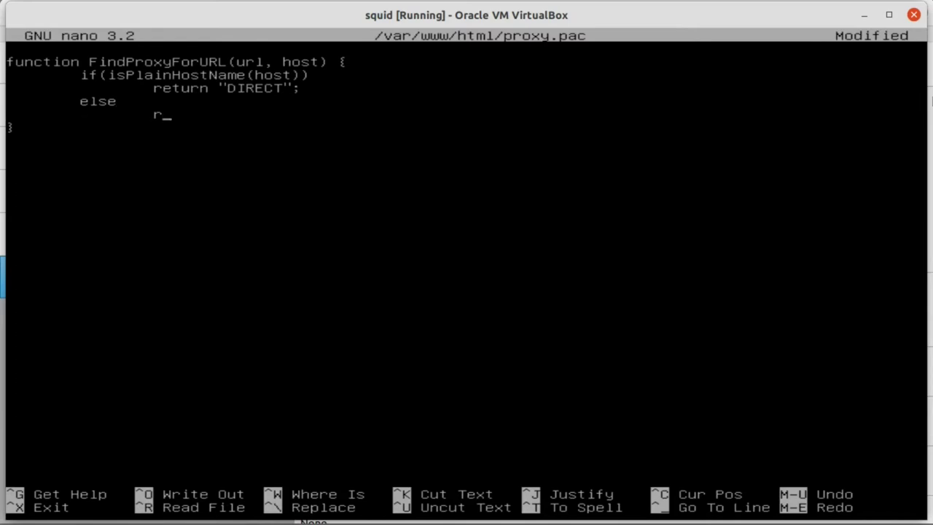
type("eturn \"PROXY")
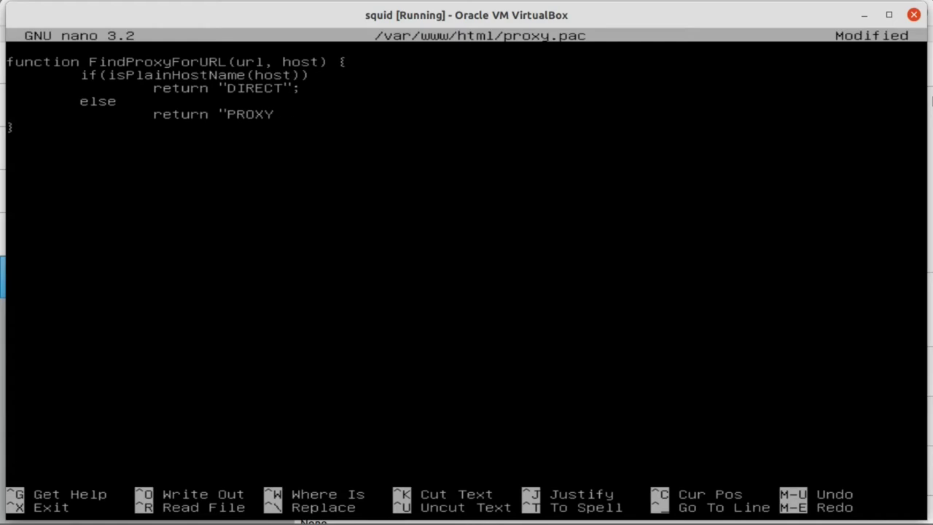
type("192.168.20")
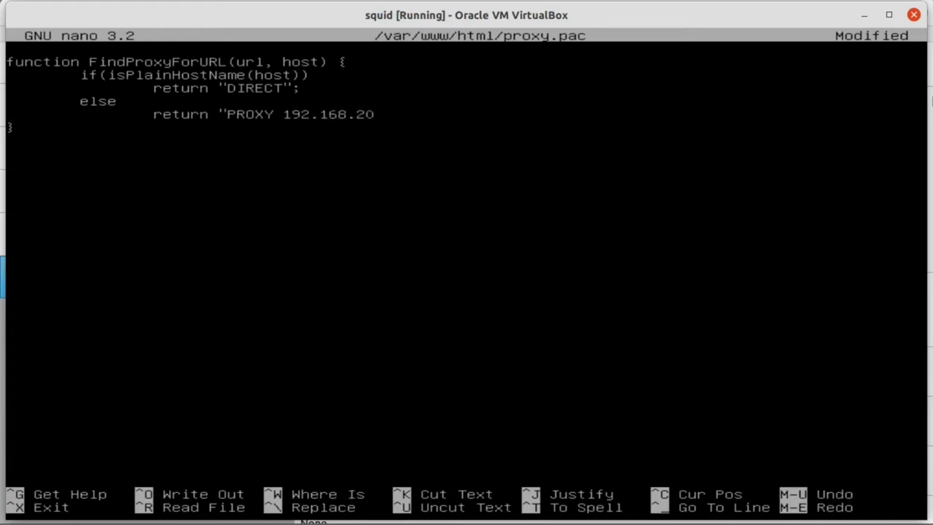
type("0.1:3128\"")
key("Return")
key("BackSpace")
type(";")
Step: Save the file as /var/www/html/proxy.pac and exit the editor
key("ctrl+x")
key("y")
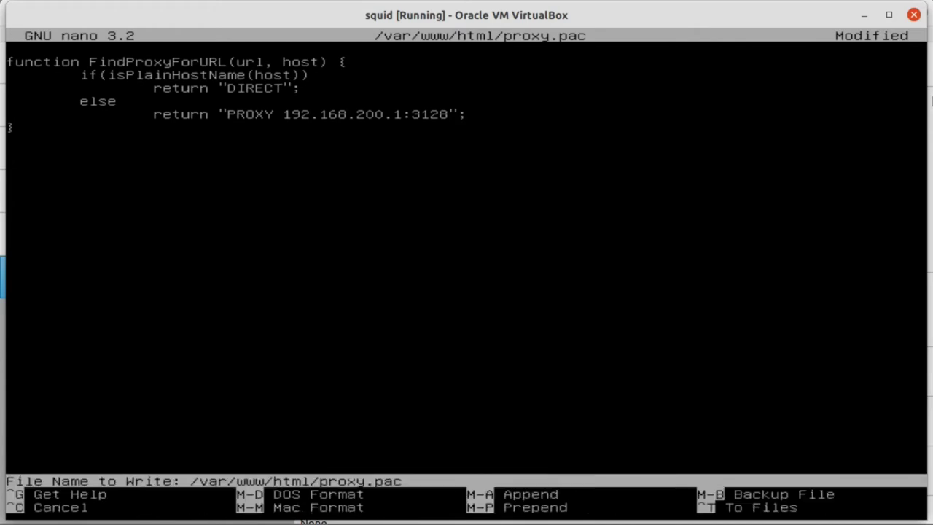
key("Return")
Step: Clear the terminal screen and leave an empty prompt
type("clar")
key("BackSpace")
key("BackSpace")
key("BackSpace")
key("BackSpace")
type("clear")
key("Return")
key("Return")
type("clear")
key("BackSpace")
key("BackSpace")
key("BackSpace")
key("BackSpace")
key("BackSpace")
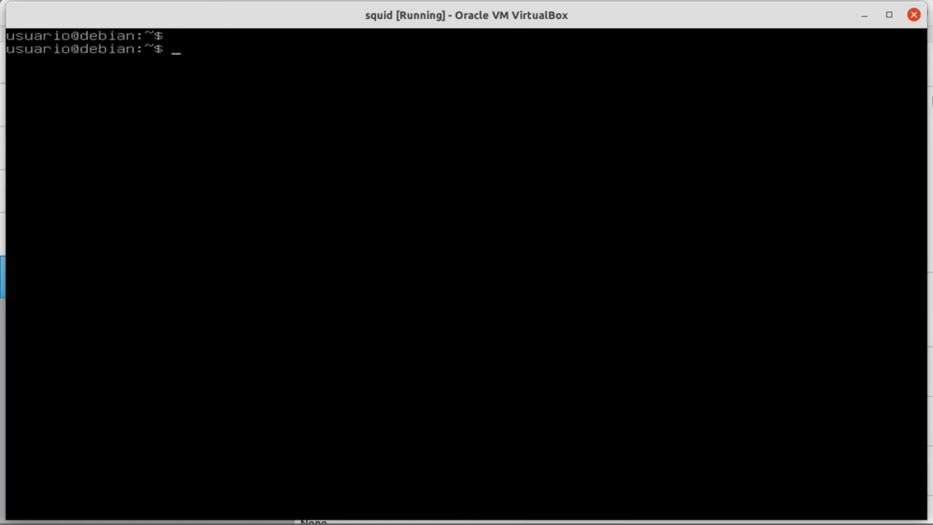
Step: Change to the /var/www/html/ directory and list its files
type("sudo")
key("BackSpace")
key("BackSpace")
key("BackSpace")
key("BackSpace")
type("cd /etc")
key("BackSpace")
key("BackSpace")
key("BackSpace")
type("var/www/html/")
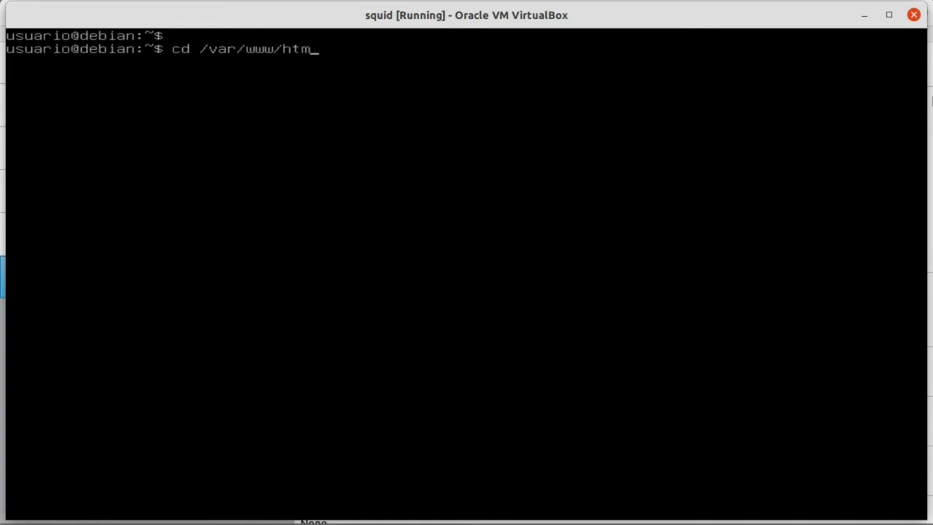
key("Return")
type("ls")
key("Return")
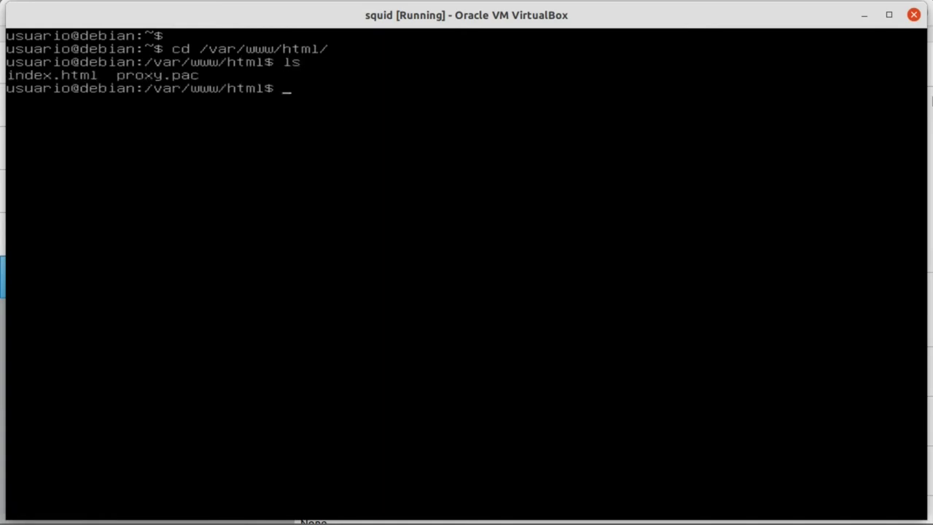
Step: Remove index.html from the web directory with root privileges and list the directory again
type("sudo rm i")
key("Tab")
key("Return")
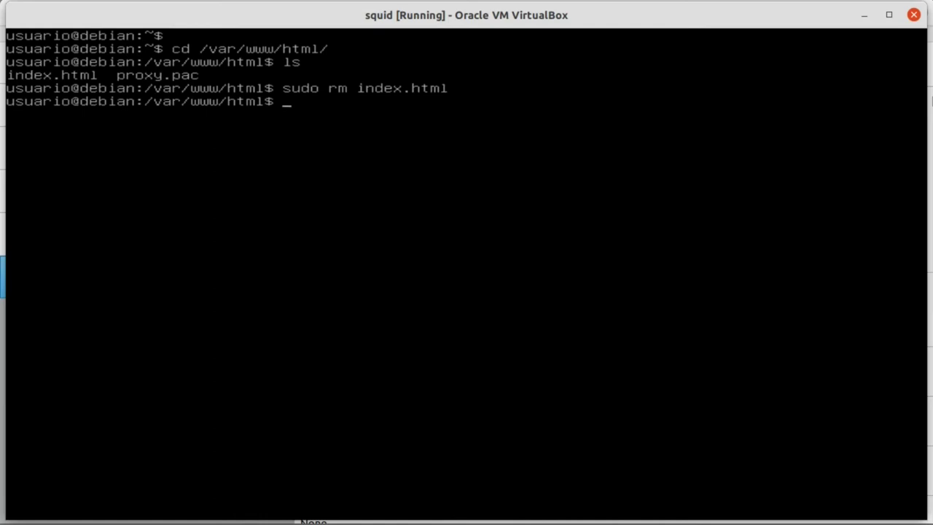
type("ls")
key("Return")
key("Return")
key("Return")
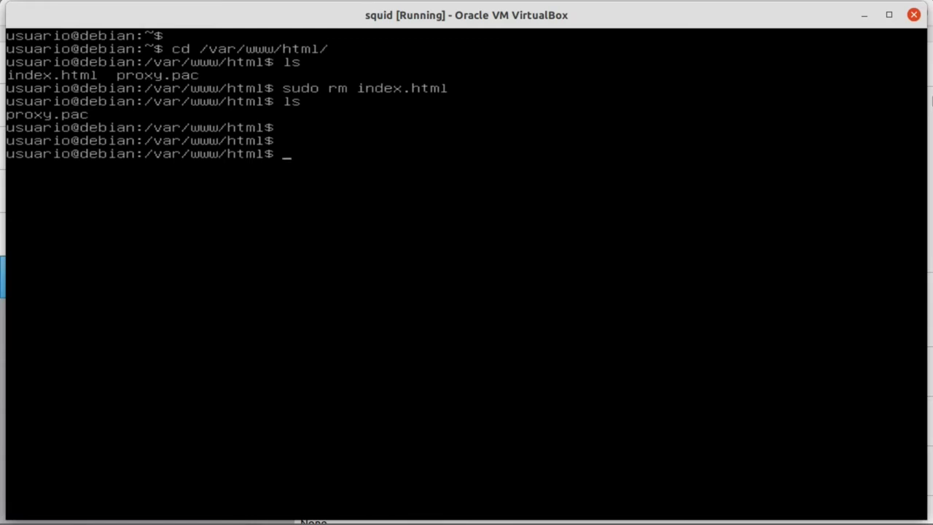
Step: Clear the directory listings from the terminal screen
type("clear")
key("Return")
key("Return")
key("Return")
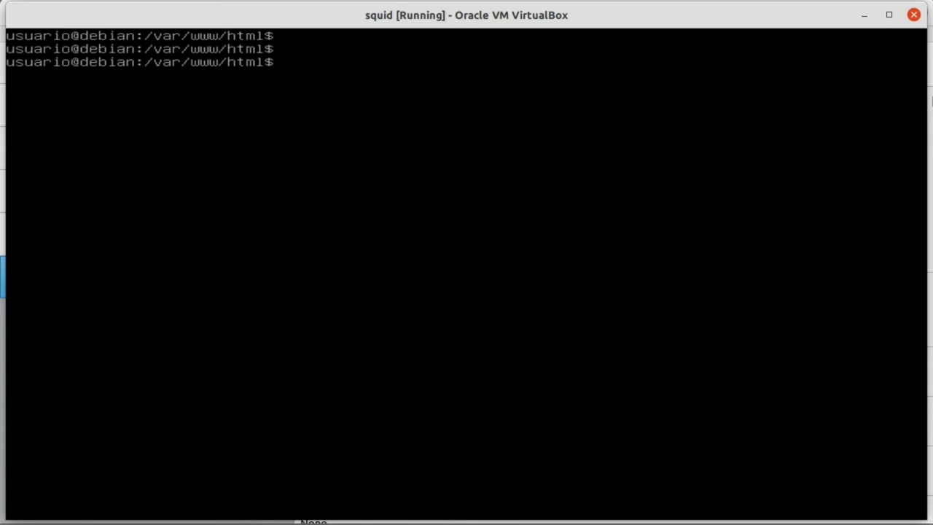
Step: Open the DHCP server configuration /etc/dhcp/dhcpd.conf in nano with root privileges
type("sudo nano /etc/")
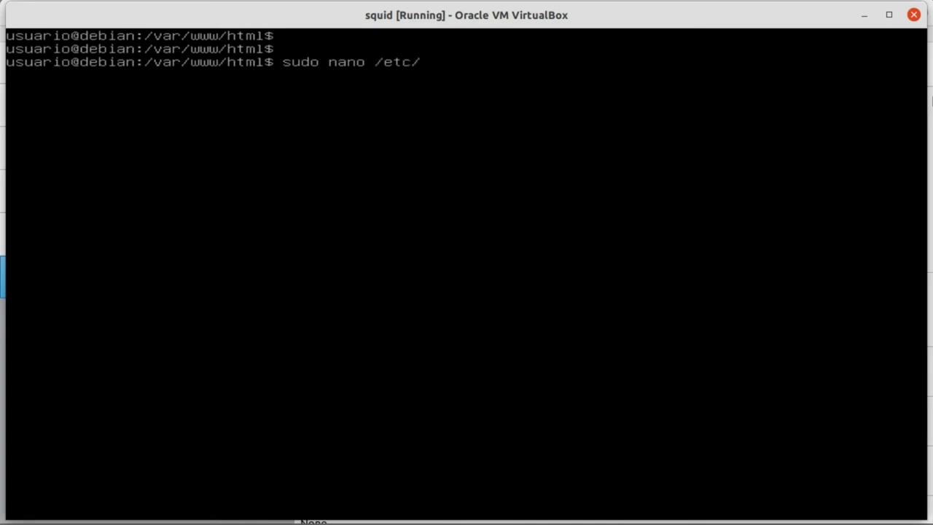
type("dh")
key("Tab")
type("dhc")
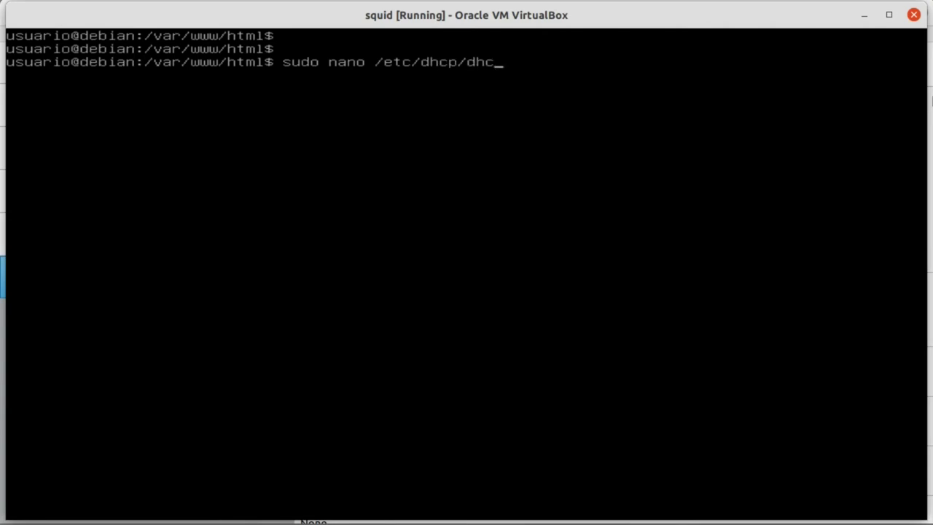
type("pd.")
key("Tab")
key("Return")
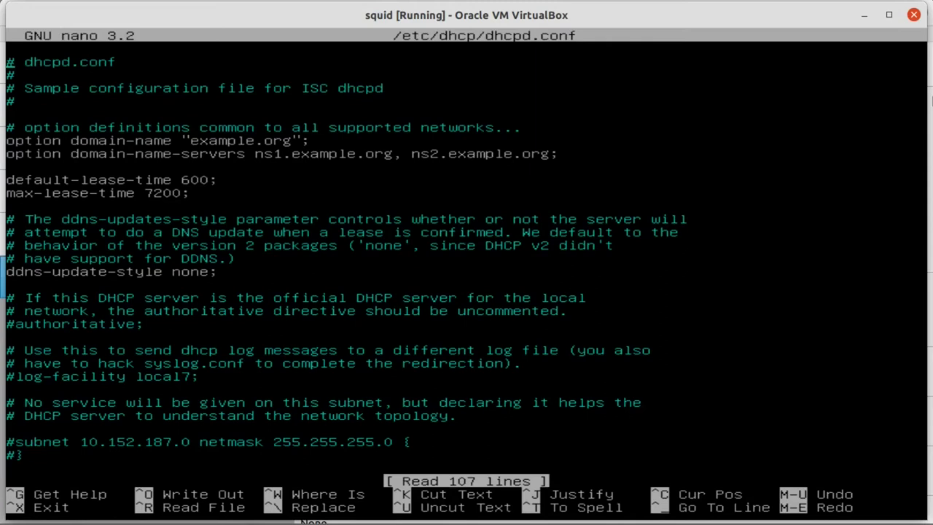
Step: Add a subnet 192.168.200.0 netmask 255.255.255.0 declaration with an empty brace block at the end of the file, below the commented examples
key("Down")
key("Down")
key("Down")
key("Down")
key("Down")
key("Down")
key("Down")
key("Down")
key("Down")
key("Down")
key("Down")
key("Down")
key("Down")
key("Down")
key("Down")
key("Down")
key("Down")
key("Down")
key("Down")
key("Down")
key("Down")
key("Down")
key("Down")
key("Down")
key("Down")
key("Down")
key("Down")
key("Down")
key("Down")
key("Down")
key("Down")
key("Down")
key("Down")
key("Down")
key("Down")
key("Down")
key("Down")
key("Down")
key("Up")
key("Up")
key("Up")
key("Up")
key("Up")
key("Up")
key("Up")
key("Up")
key("Up")
key("Up")
key("BackSpace")
key("Down")
key("Down")
key("Down")
key("Down")
key("Down")
key("Down")
key("Down")
key("Down")
key("Down")
key("Down")
key("Down")
key("Down")
key("Down")
key("Down")
key("Down")
key("Down")
key("Down")
key("Down")
key("Down")
key("Down")
key("Down")
key("Down")
key("Down")
key("Down")
key("Down")
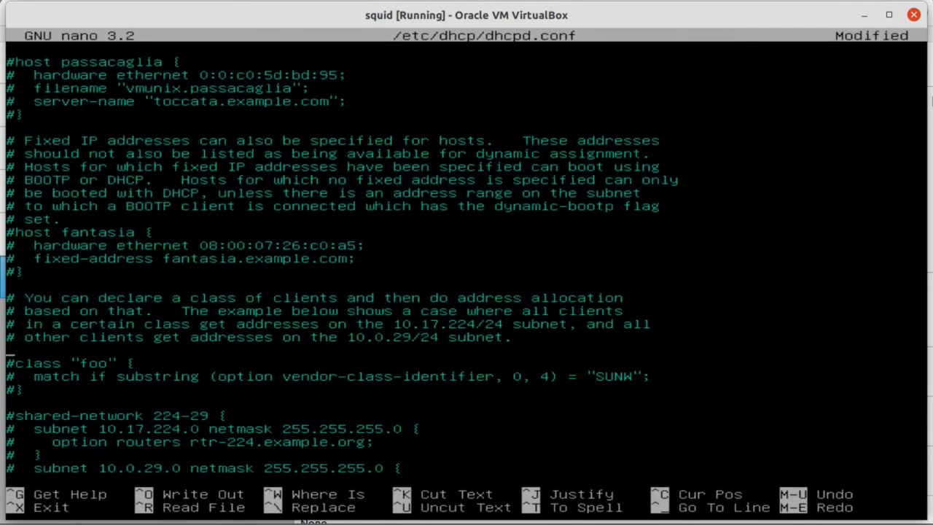
key("Down")
key("Down")
key("Down")
key("Down")
key("Down")
key("Down")
key("Down")
key("Down")
key("Down")
key("Down")
key("Down")
key("Down")
key("Down")
key("Down")
key("Down")
key("Down")
key("Down")
key("Down")
key("Down")
key("Down")
key("Up")
key("Up")
key("Up")
type("subnet")
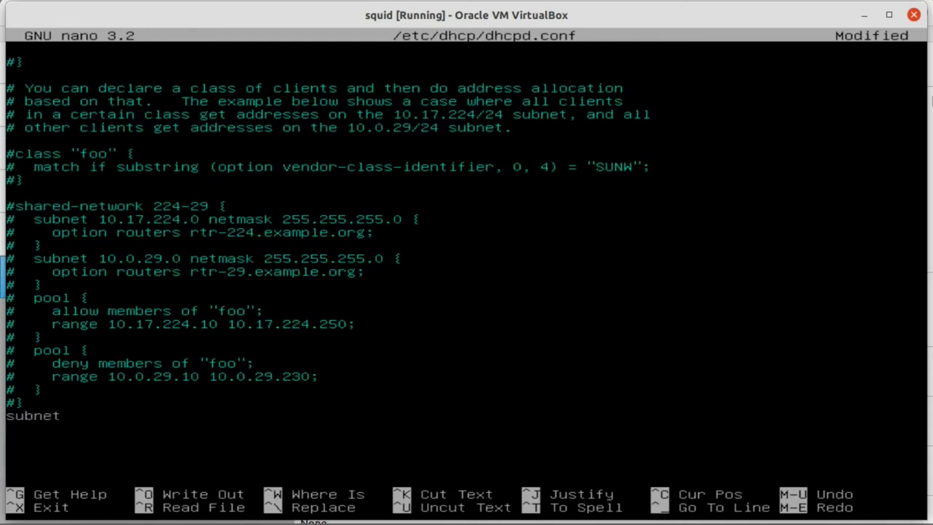
type(" 192.168.200.0")
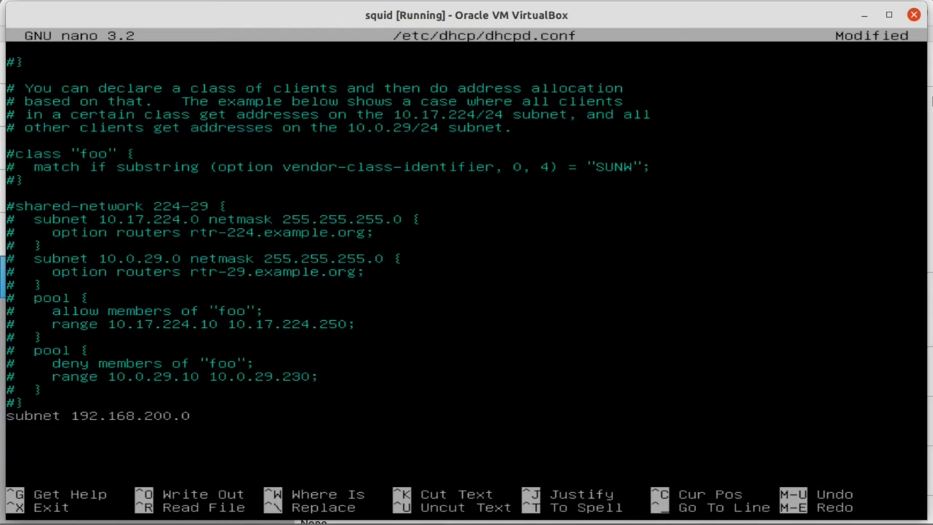
type("netmask 255.255.255.0 {}")
key("Left")
key("Return")
key("Return")
key("Down")
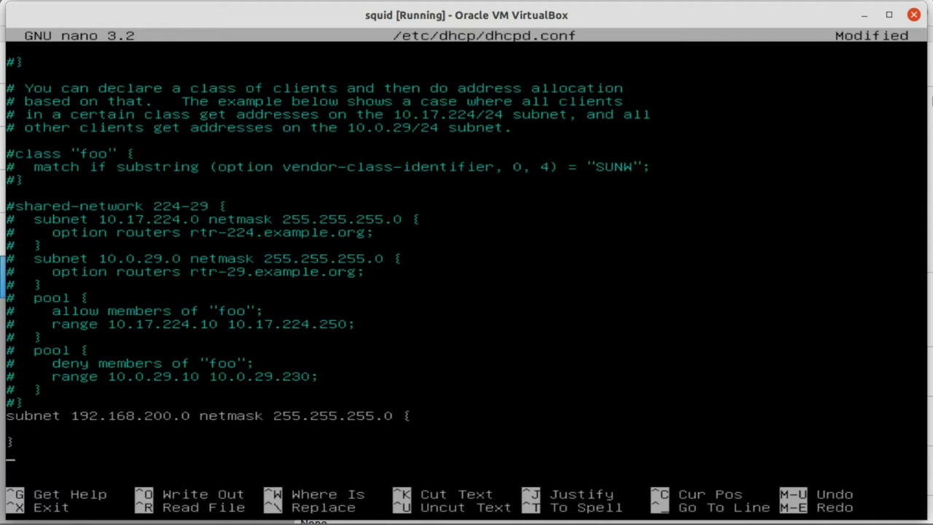
Step: Enter the address range 192.168.200.10 to 192.168.200.254 inside the new subnet block
key("Down")
key("Down")
key("Down")
key("Down")
key("Down")
key("Down")
key("Up")
key("Up")
key("Up")
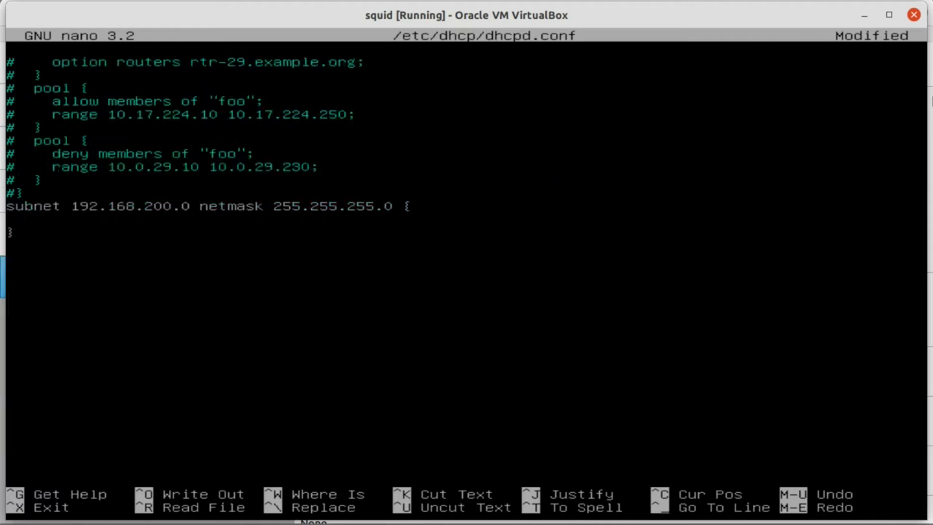
key("Up")
type("range 192.168.200")
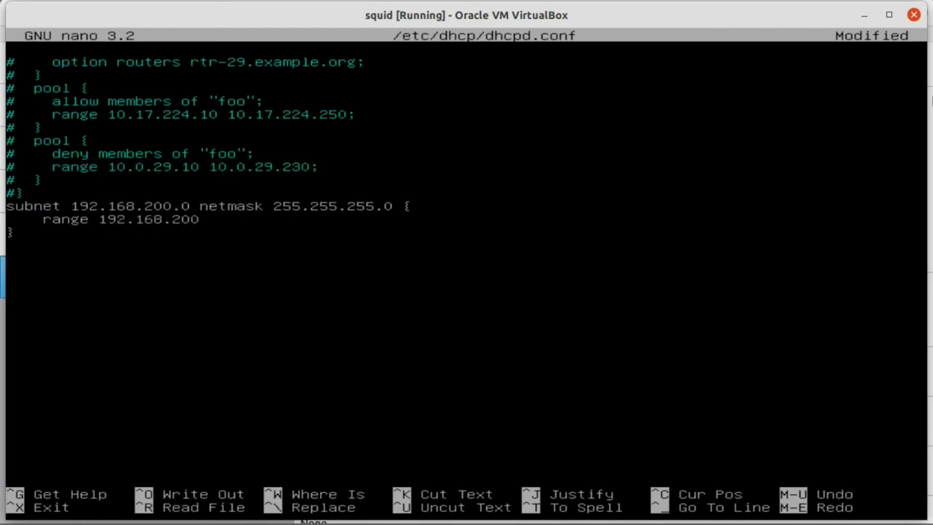
type(".10 192.168.200.2534")
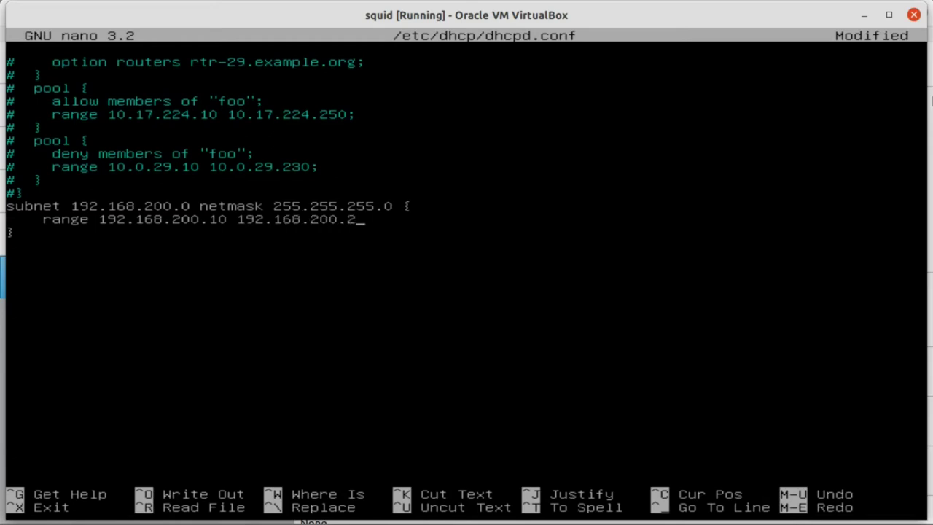
key("BackSpace")
key("BackSpace")
type("4")
Step: Add option domain-name-servers 8.8.8.8; to the subnet block and end the range line with a semicolon
key("Return")
type("option")
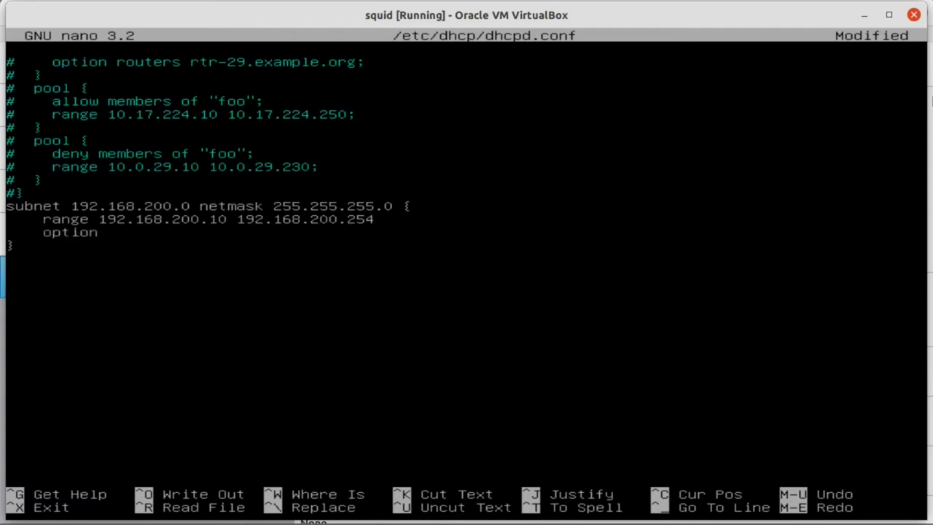
type(" domain-name")
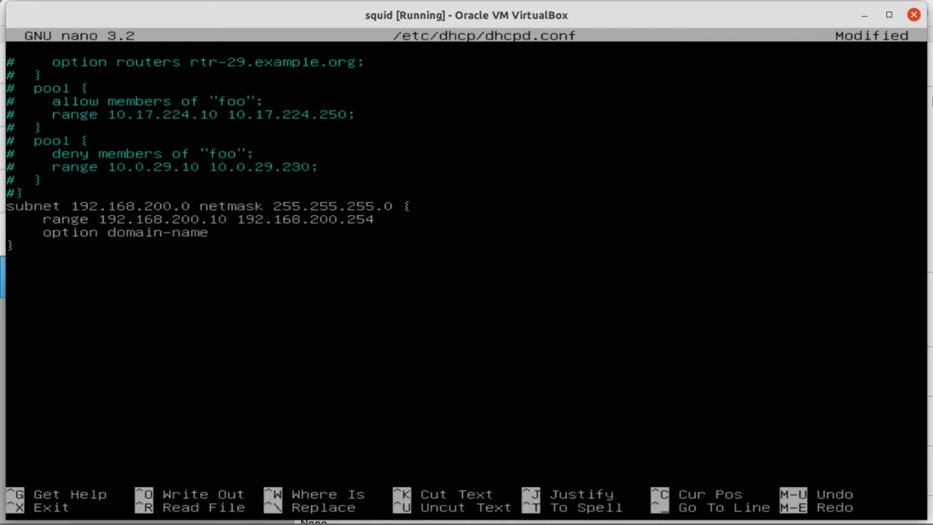
type("-servers 8.8.8.8;")
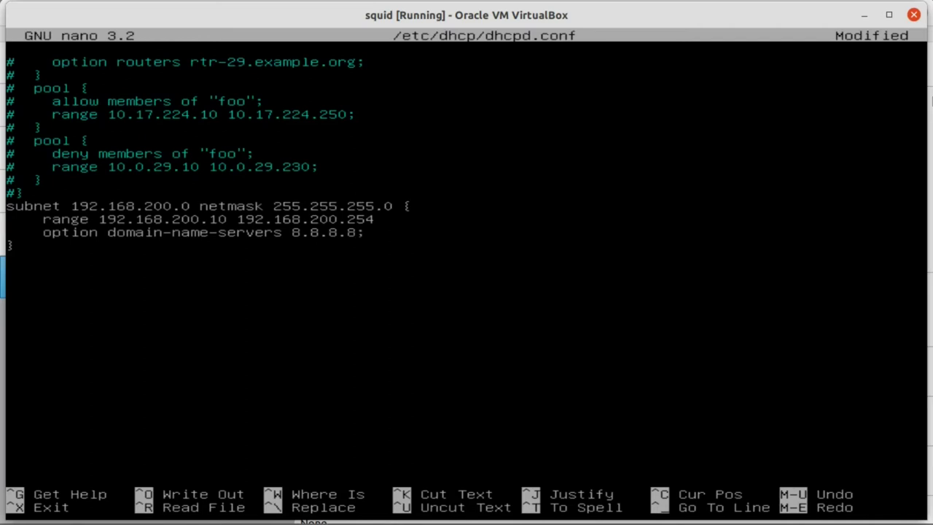
type(";")
Step: Below the subnet block, define the proxy discovery option with the line option wpad-url code 252 = text;
left_click(10, 271)
type("opi")
key("BackSpace")
key("BackSpace")
key("BackSpace")
type("option")
type("wpad-")
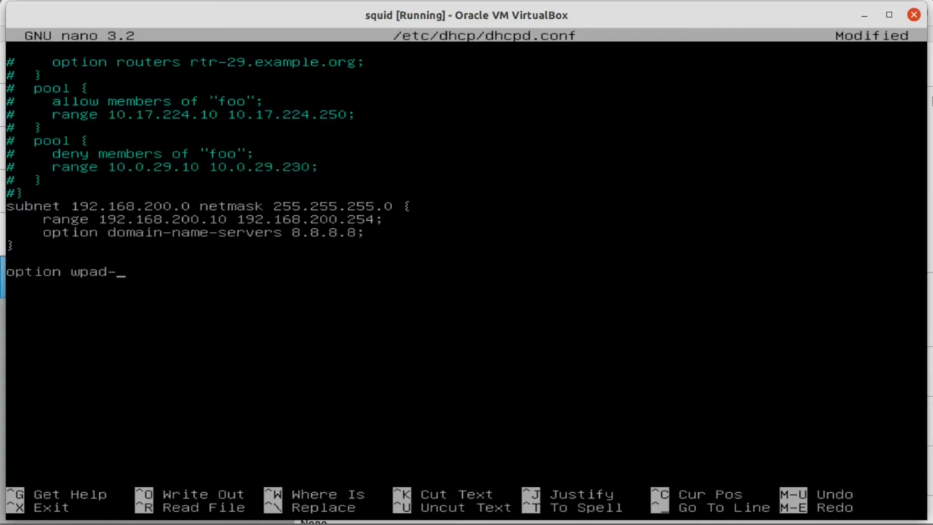
type("url code")
type("252 ")
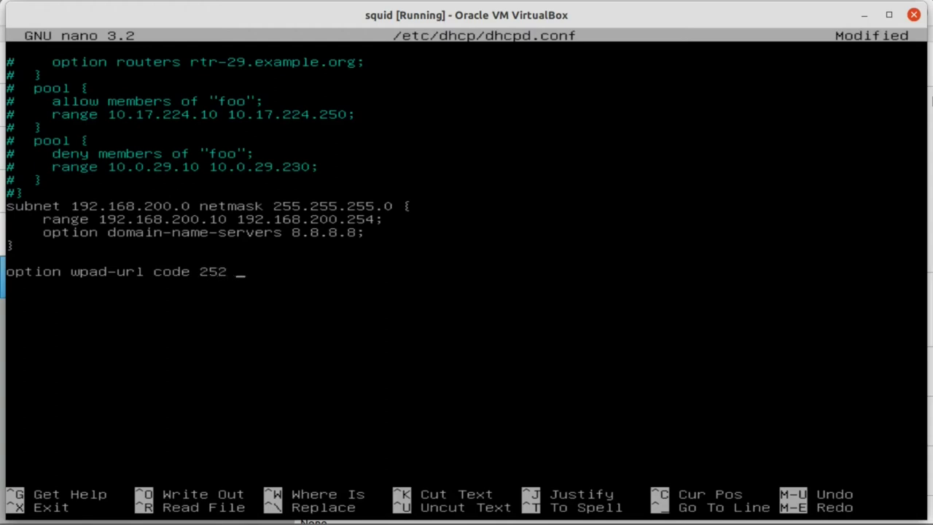
type("= text;")
key("Return")
type("option wpad")
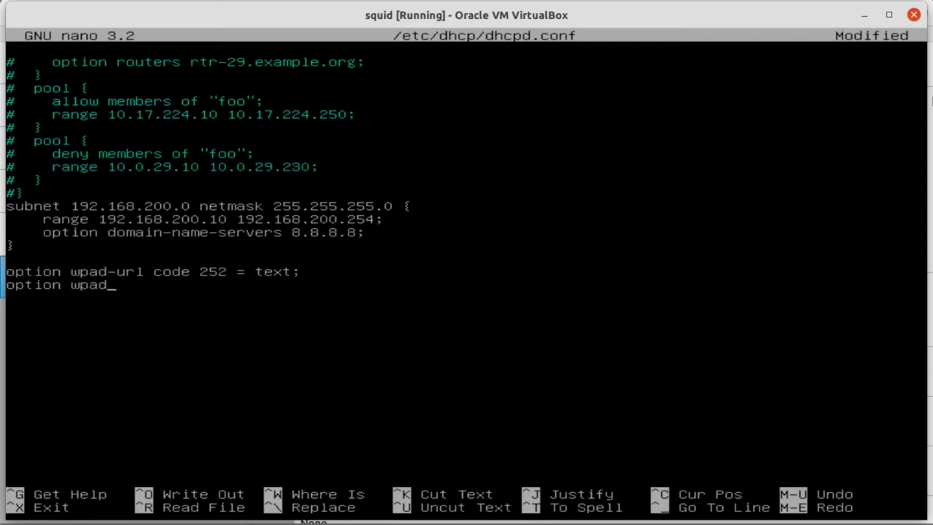
type("-url \"http://192.168.200.1:8080")
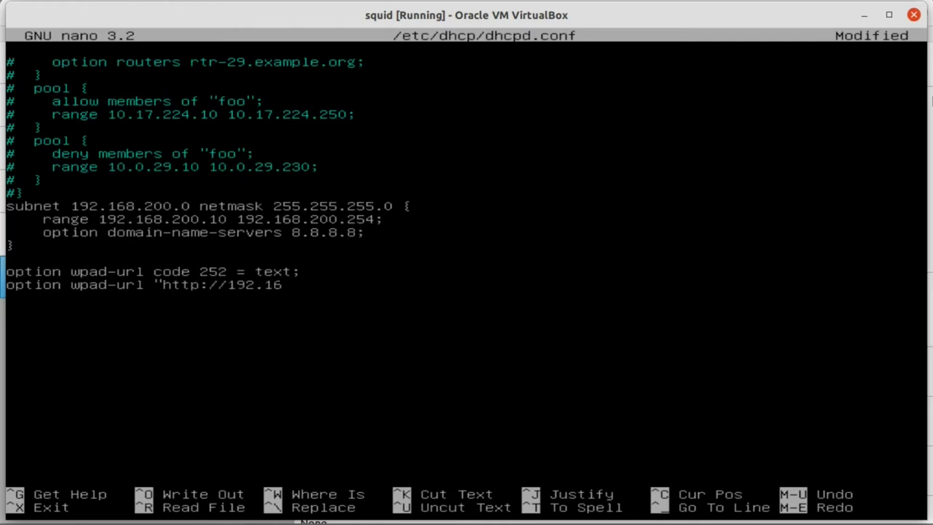
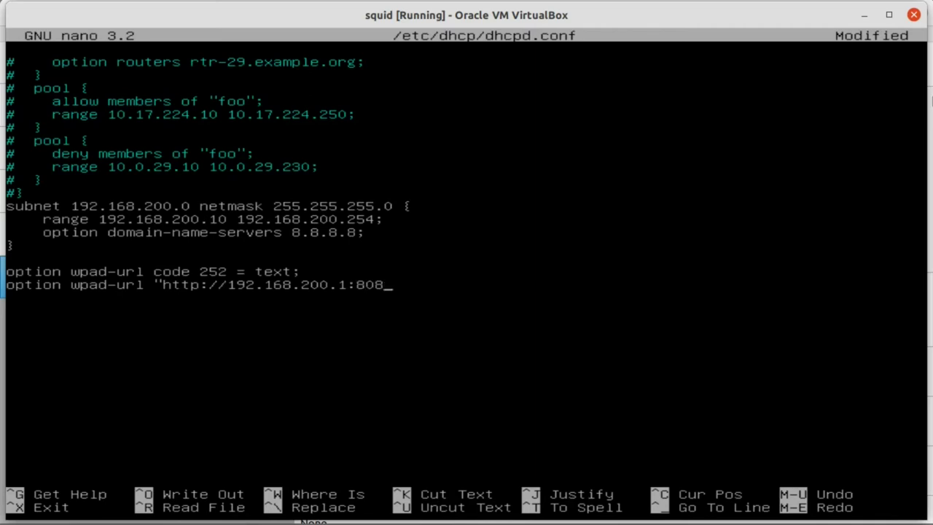
type("/proxy.pac\\n\" ;")
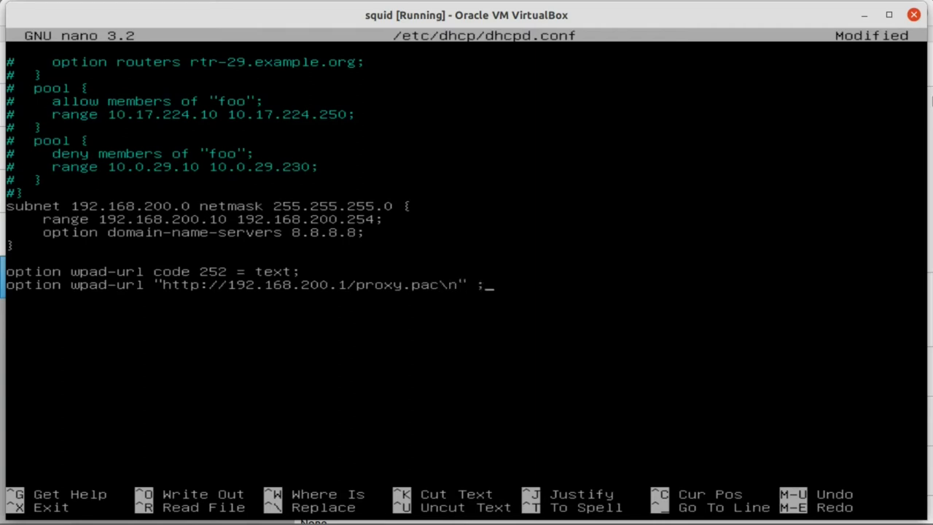
key("BackSpace")
Step: Save dhcpd.conf under its existing name, leave the editor and clear the terminal screen
key("ctrl+x")
key("y")
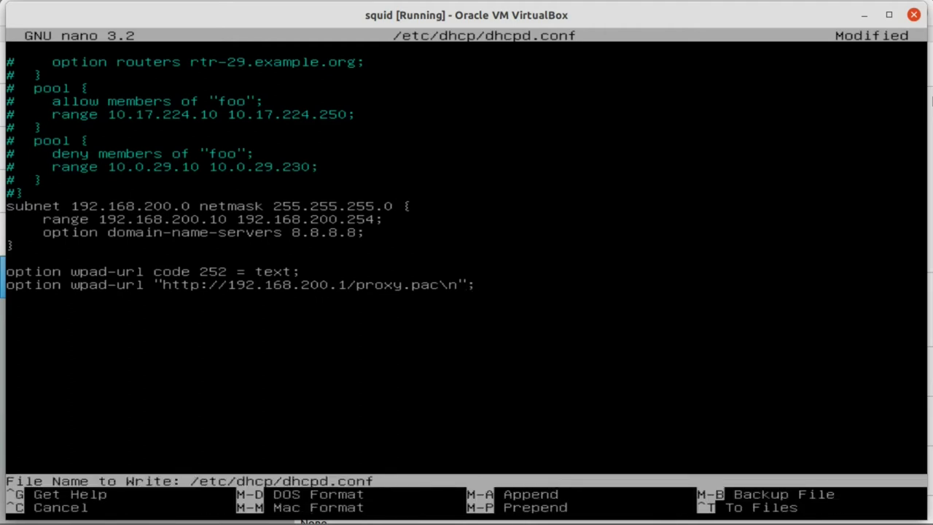
key("Return")
type("clear")
key("Return")
key("Return")
key("Return")
key("Return")
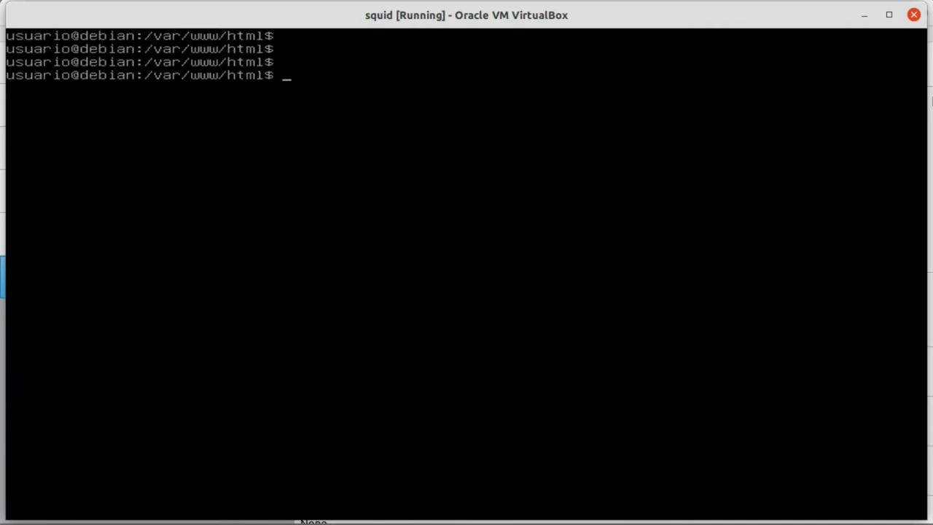
Step: Open the DHCP service defaults file /etc/default/isc-dhcp-server in nano with root privileges
type("sudo nano")
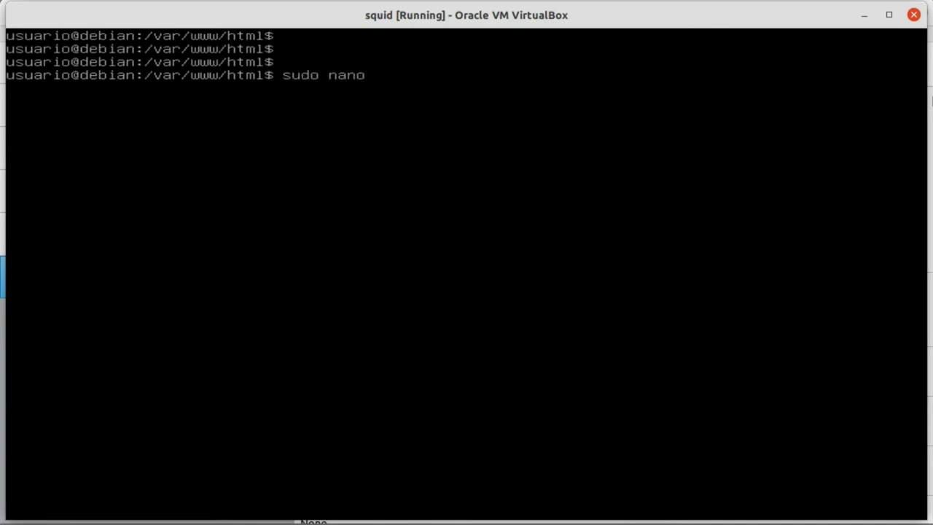
type(" /etc/def")
key("Tab")
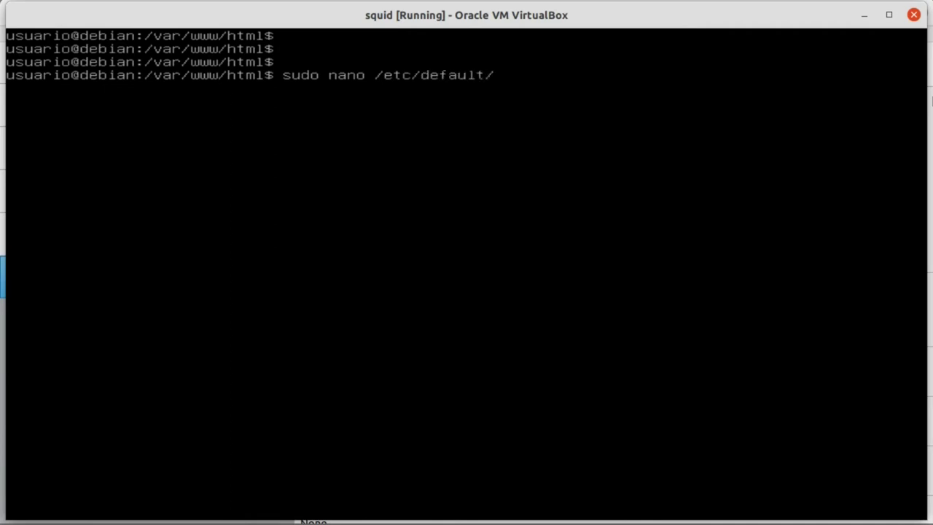
type("is")
key("Tab")
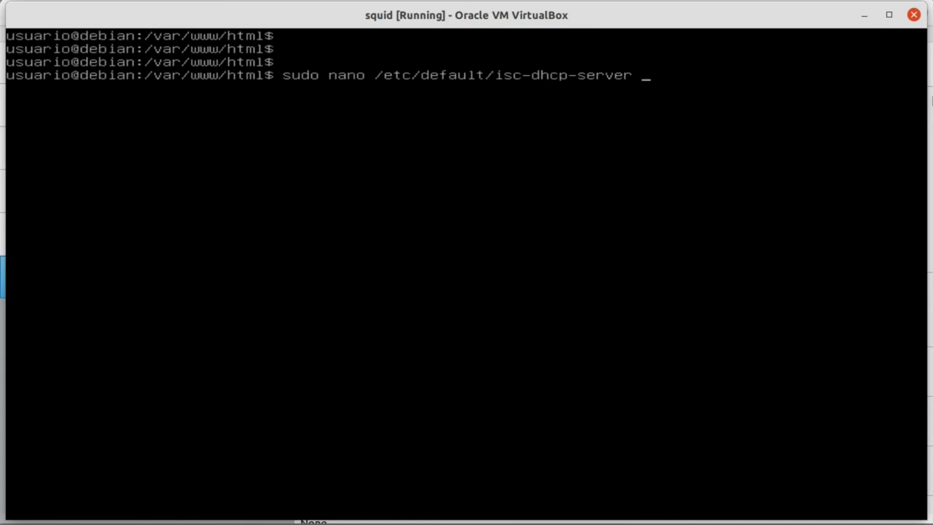
key("Return")
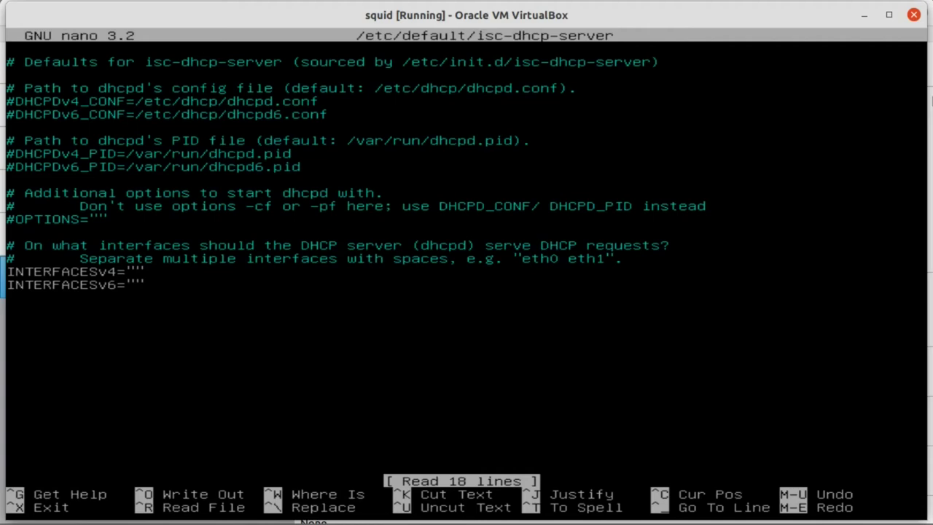
Step: Uncomment the DHCPDv4_CONF=/etc/dhcp/dhcpd.conf line
key("Down")
key("Delete")
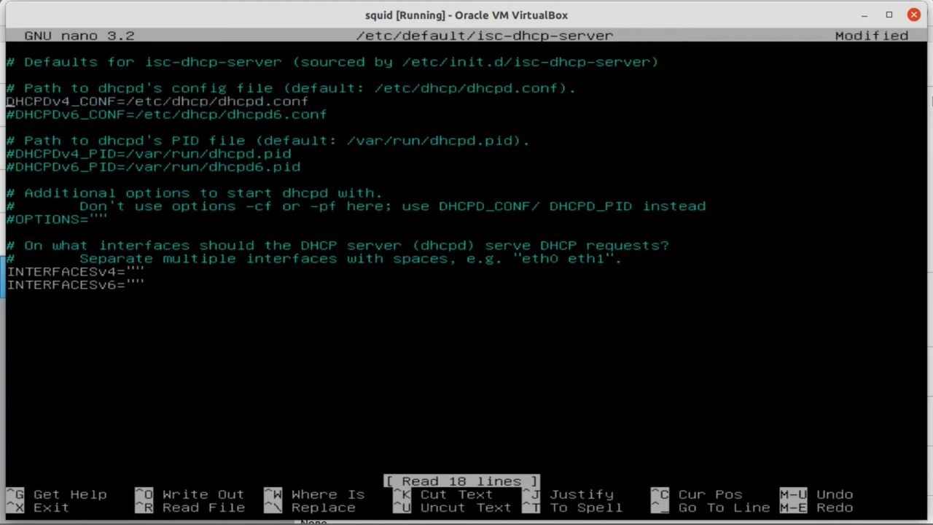
Step: Set INTERFACESv4 to "enp0s8" in the DHCP server defaults file
key("Down")
key("Down")
key("Down")
key("Down")
key("Down")
key("Down")
key("Down")
key("Down")
key("Down")
key("Down")
key("Down")
key("Down")
key("Down")
key("Down")
key("Up")
key("End")
key("Left")
type("enp0s8")
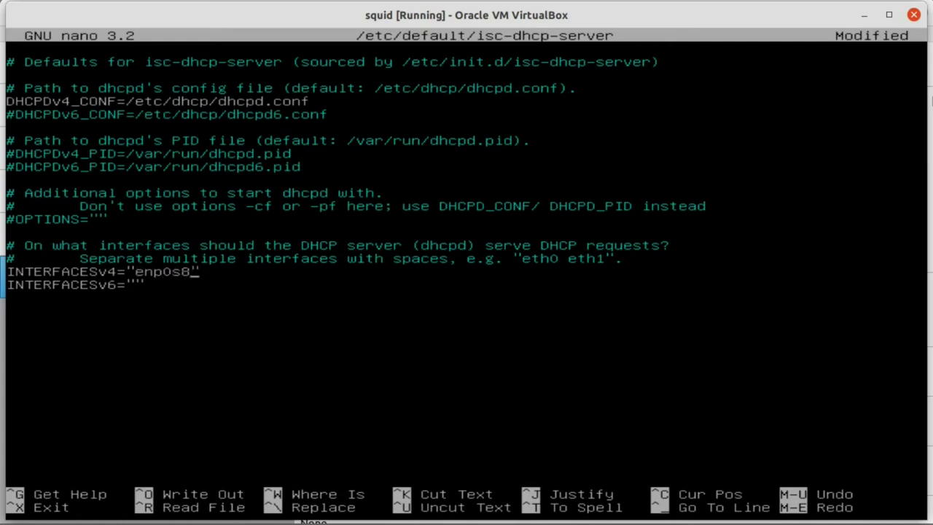
Step: Save the DHCP defaults file under its existing name and leave the editor
key("ctrl+x")
key("y")
key("Return")
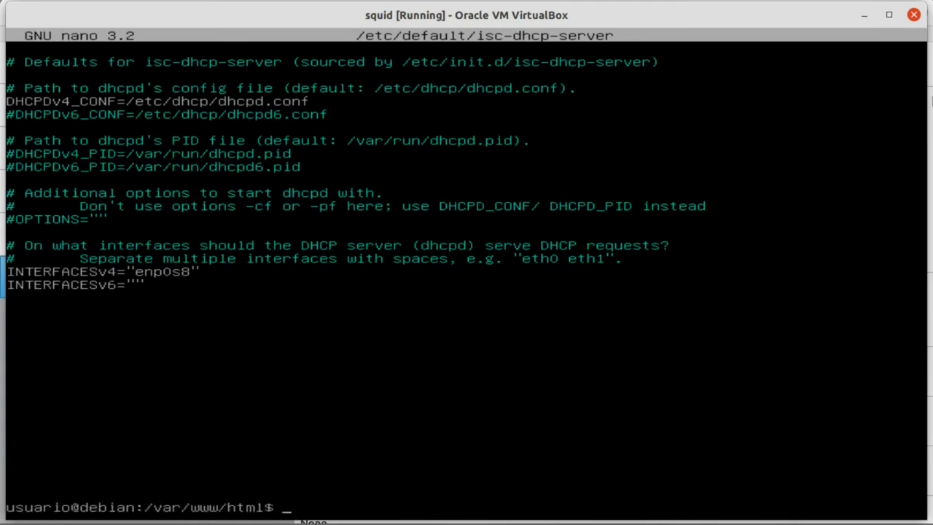
Step: Clear the terminal screen and open /etc/network/interfaces in nano with root privileges
type("clear")
key("Return")
key("Return")
key("Return")
type("sudo nano /etc/network/interfaces")
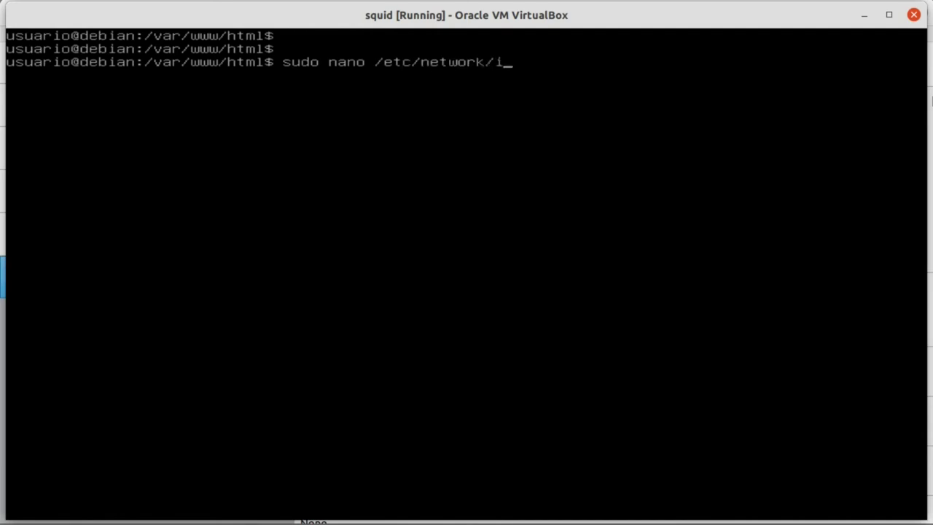
key("Return")
Step: Append the lines auto enp0s8 and iface enp0s8 inet static below the primary network interface block
key("Down")
key("Down")
key("Down")
key("Down")
key("Down")
key("Down")
key("Down")
key("Down")
key("Down")
key("Down")
key("Down")
key("Down")
key("Return")
key("Return")
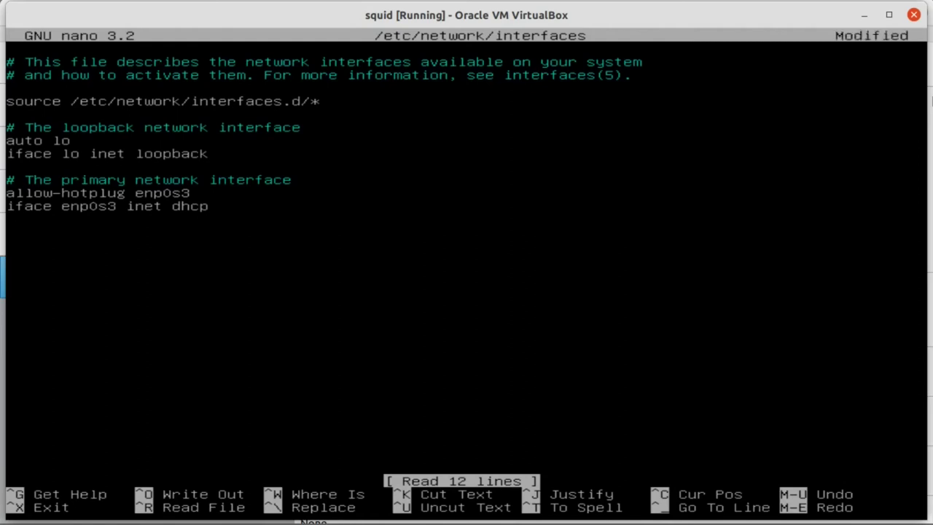
type("auto enp")
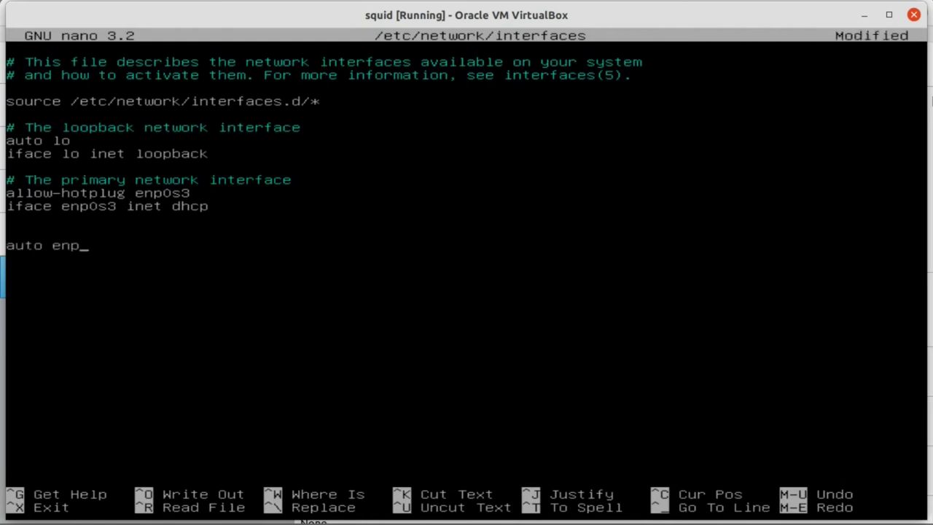
type("0s8")
key("Return")
type("iface enp")
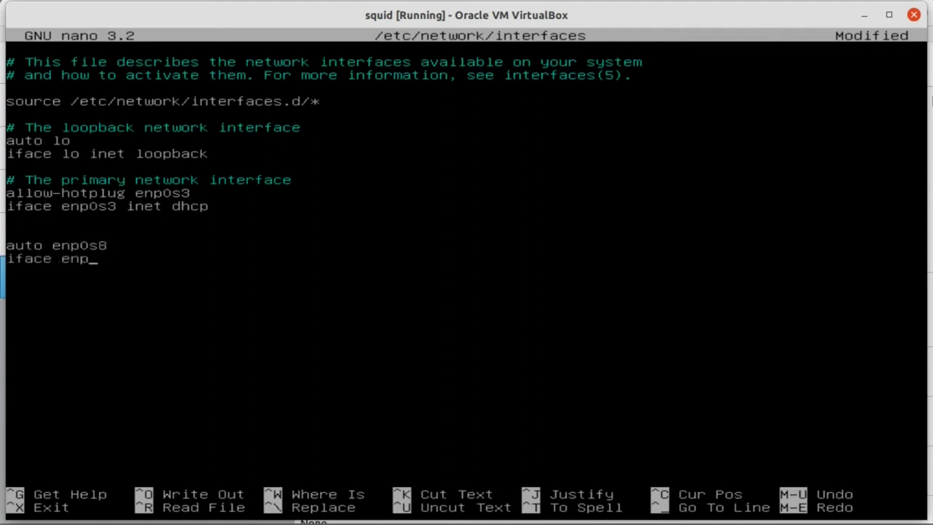
type("0s8 inet static")
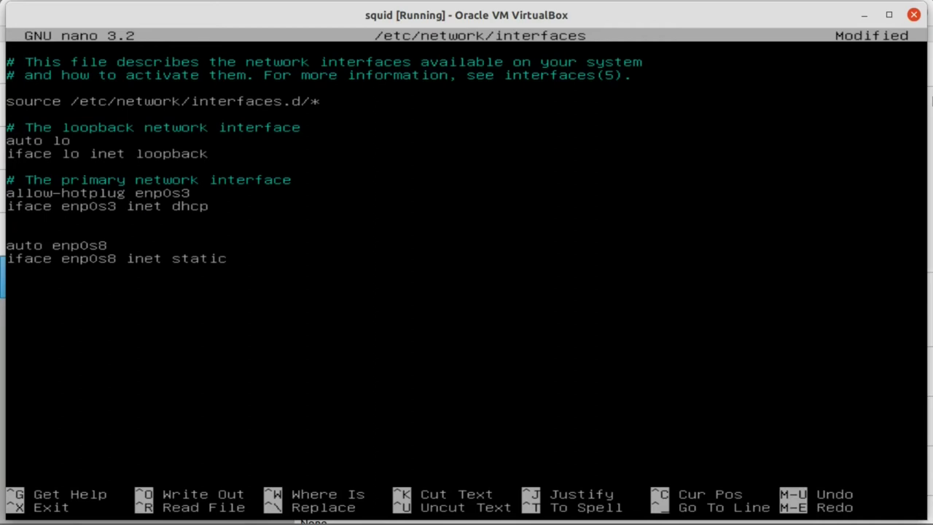
Step: Add indented lines under the enp0s8 interface for address 192.168.200.1 and network 192.168.200.0
key("Tab")
type("address 192.168.2")
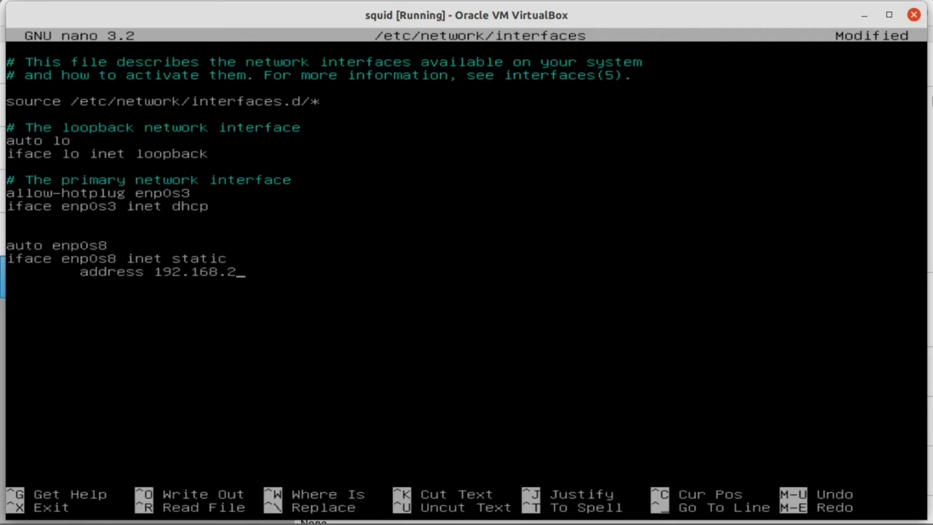
type("00.1")
key("Return")
key("Tab")
type("network 129")
key("BackSpace")
key("BackSpace")
type("92.168.200.0")
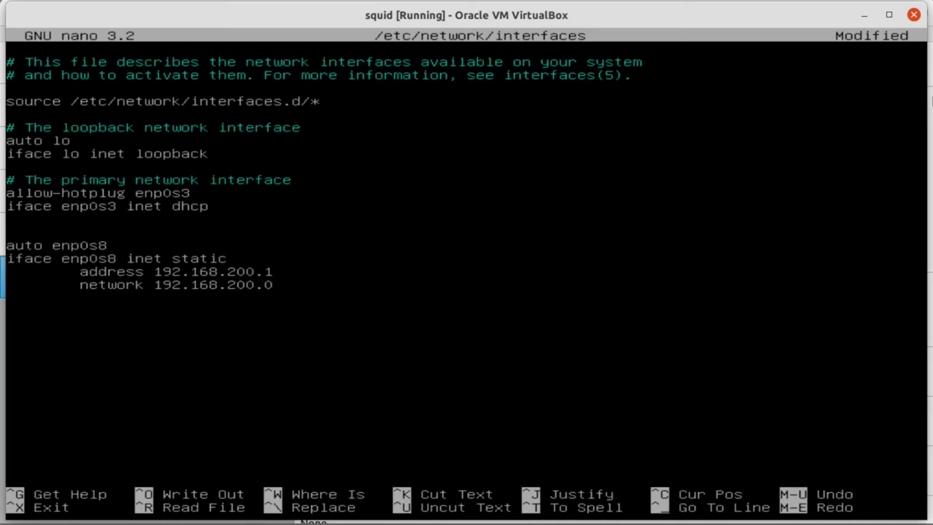
Step: Add indented lines for broadcast 192.168.200.255 and netmask 255.255.255.0 to the enp0s8 block
key("Return")
key("Tab")
type("broadcast 255")
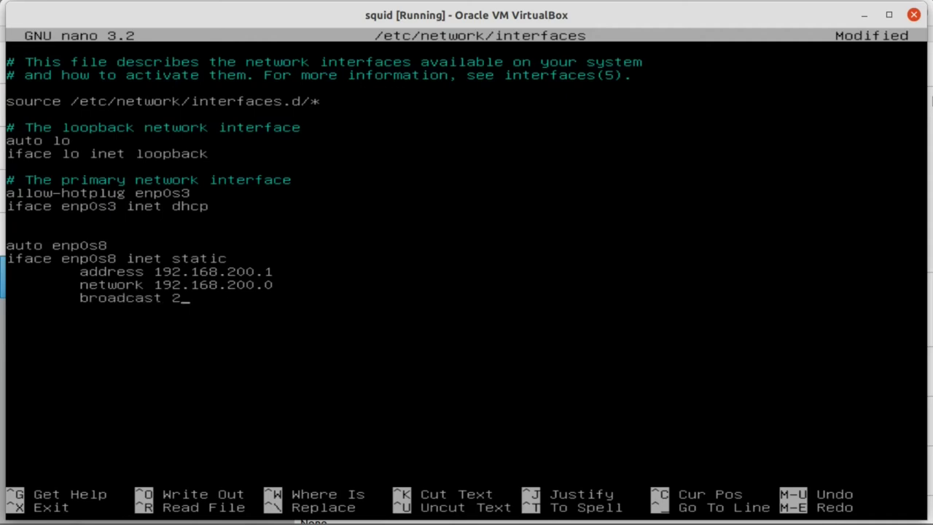
key("BackSpace")
key("BackSpace")
key("BackSpace")
type("192.168.200.255         ")
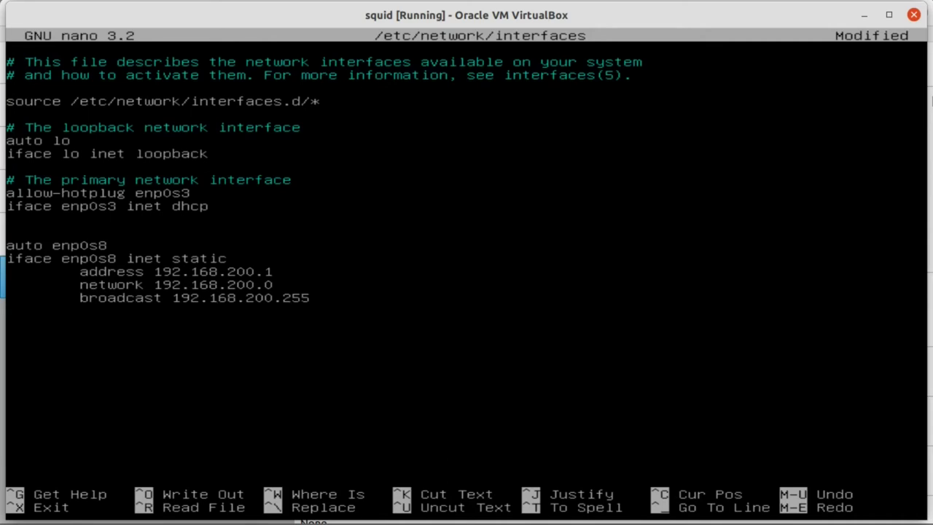
type("netmask 255.255.255.0")
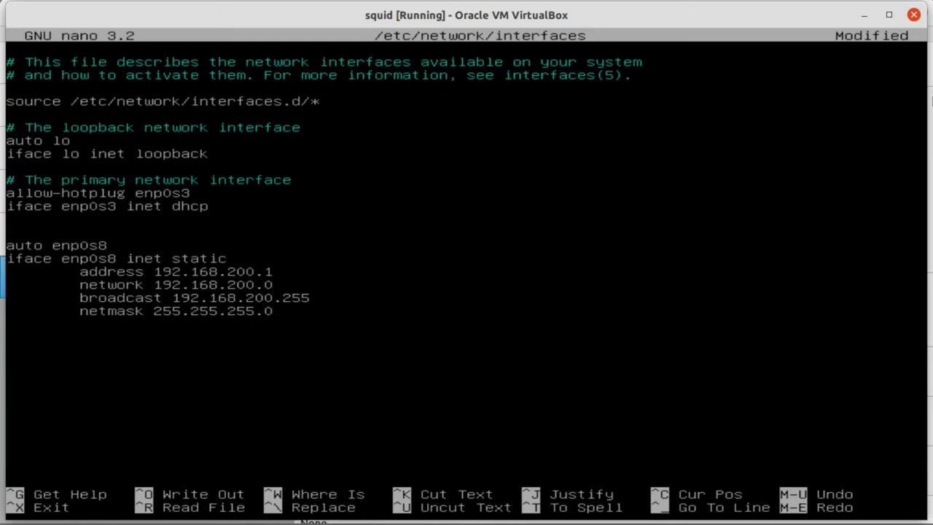
Step: Save the interfaces file under its existing name, leave the editor and clear the terminal screen
key("ctrl+x")
key("y")
key("Return")
type("clear")
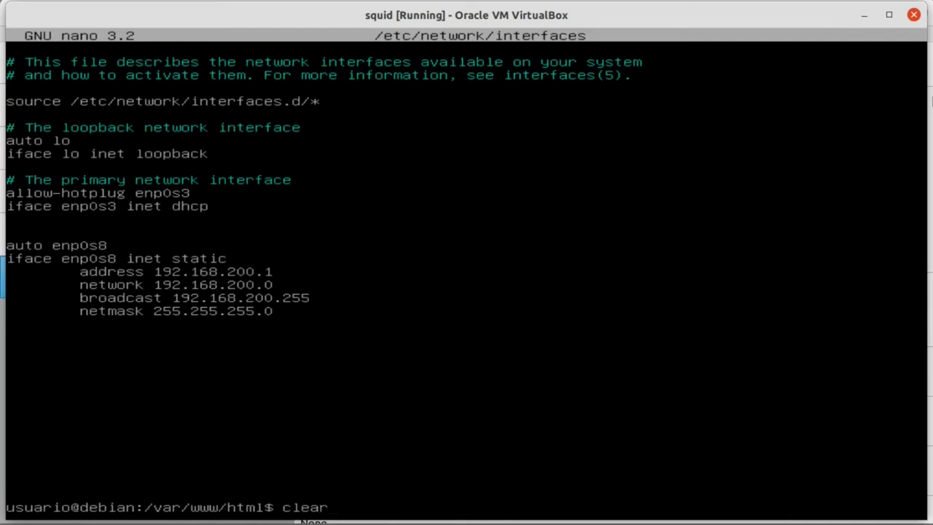
key("Return")
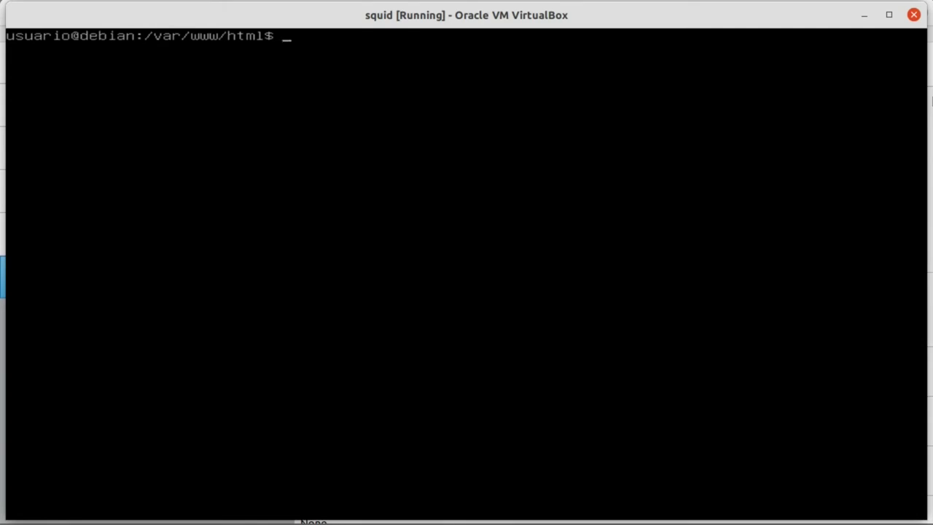
Step: Open the Squid configuration file /etc/squid/squid.conf in nano with root privileges
type("sudo nano /etc/")
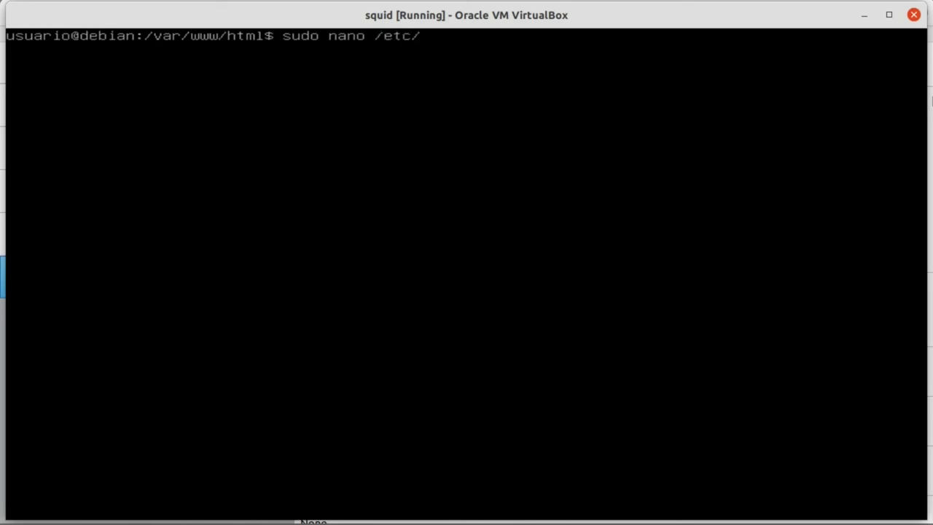
type("squid/squi")
key("Tab")
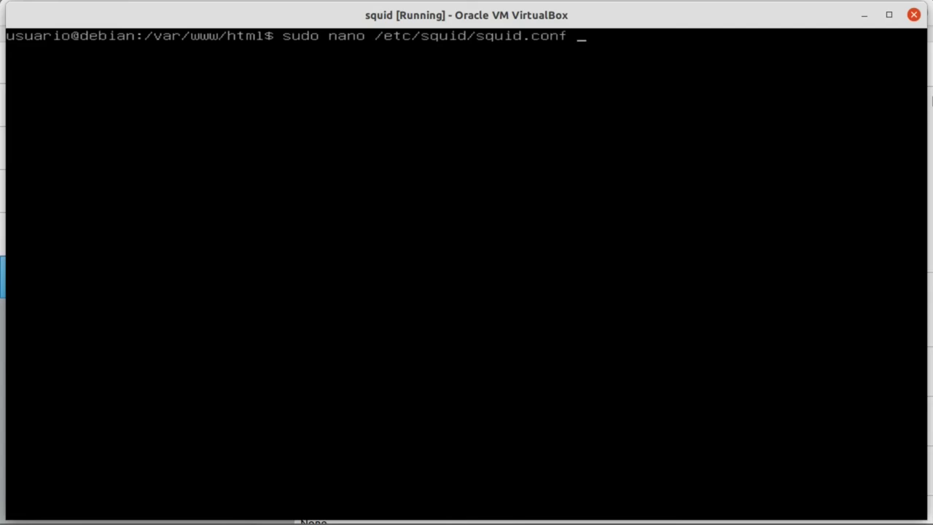
key("Return")
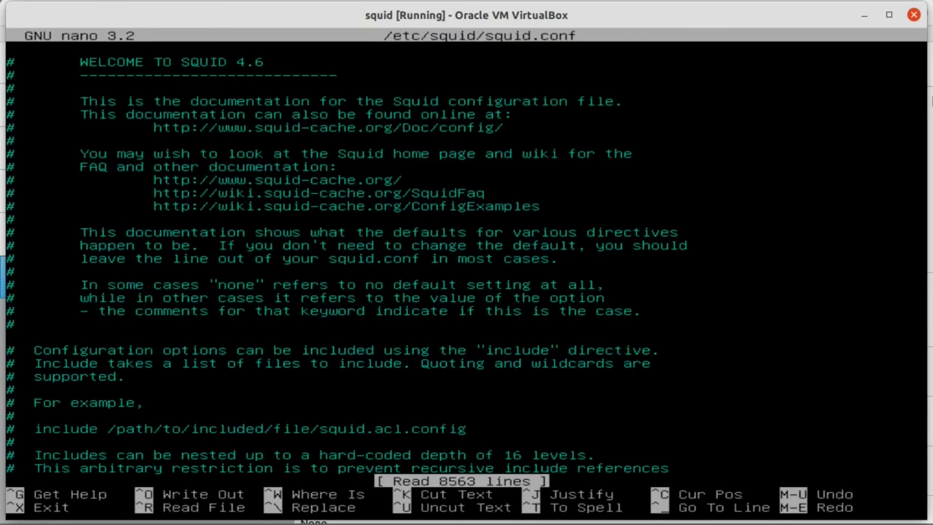
Step: From line 1188, comment out the five localnet ACL lines from 0.0.0.1-0.255.255.255 through 172.16.0.0/12
key("ctrl+underscore")
type("1")
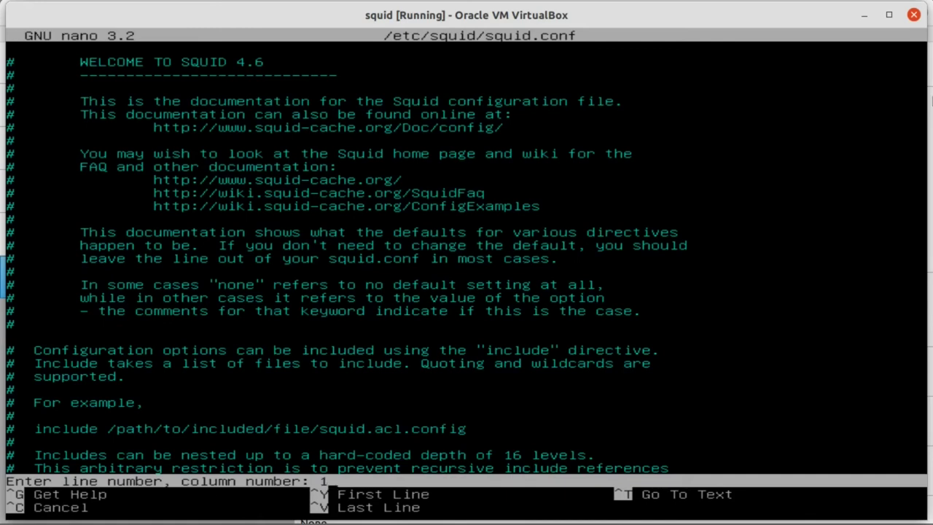
type("188")
key("Return")
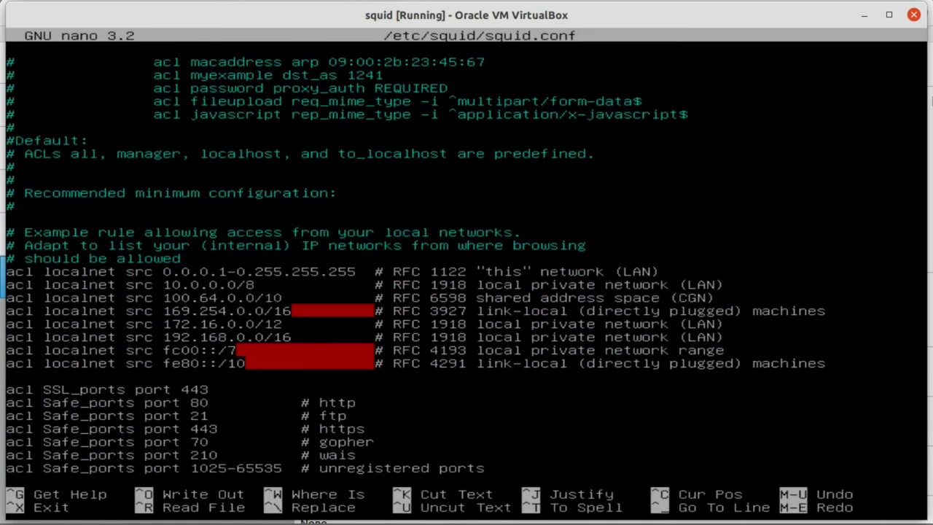
type("#")
key("Down")
key("Left")
type("#")
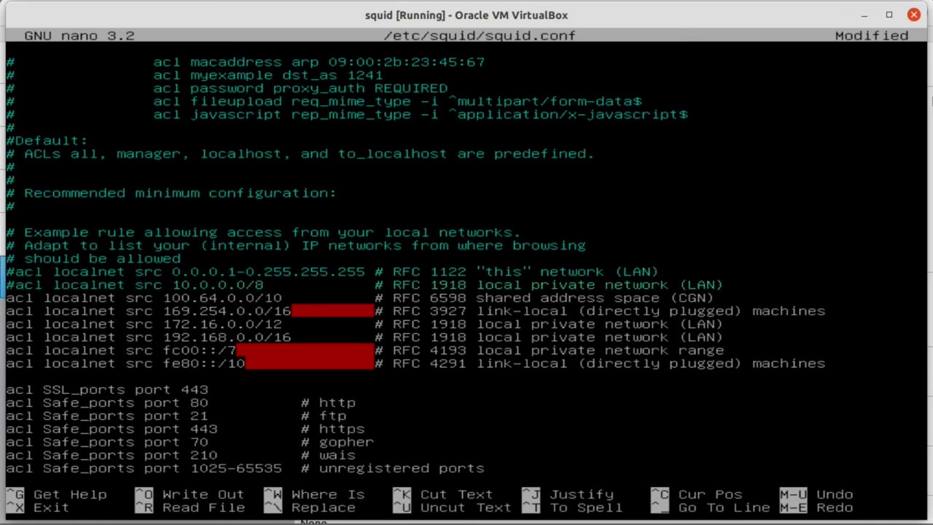
type("#")
key("Down")
key("Left")
type("#")
key("Down")
key("Left")
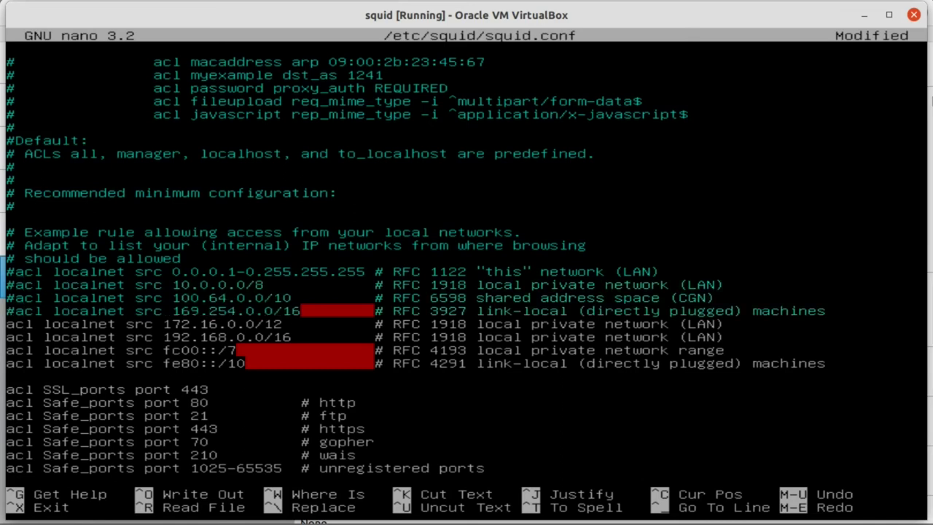
type("#")
key("Down")
key("Left")
Step: Comment out the localnet ACL lines for fc00::/7 and fe80::/10
key("Down")
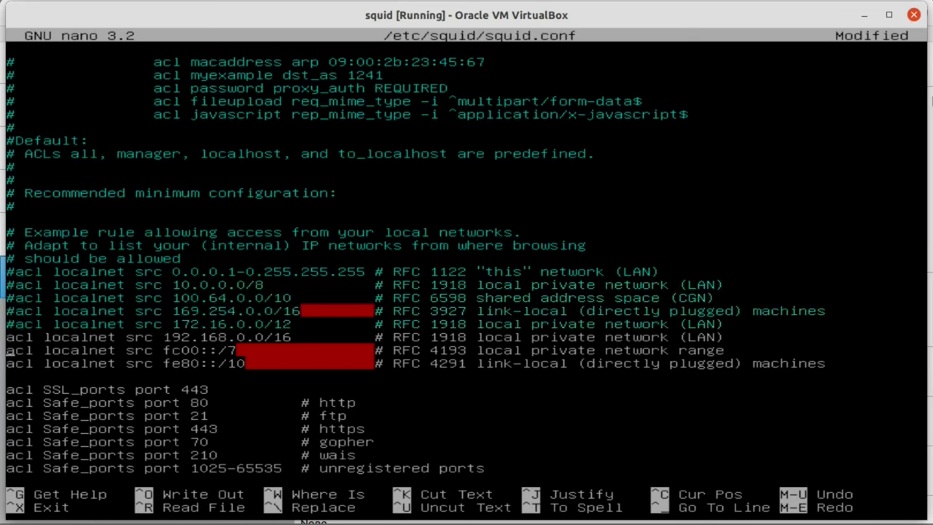
type("#")
key("Down")
key("Left")
type("#")
Step: Set the source network of the remaining active localnet ACL to 192.168.200.0/24
key("Right")
key("Right")
key("Right")
key("Right")
key("Right")
key("Right")
key("Right")
key("Right")
key("Right")
key("Right")
key("Right")
key("Right")
key("Right")
key("Right")
key("Right")
key("Right")
key("Right")
key("Right")
key("Right")
key("Right")
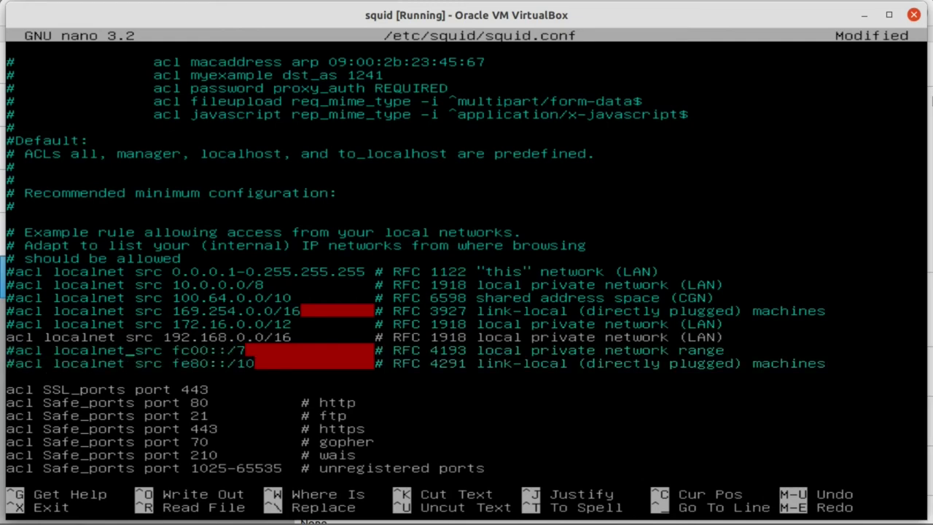
key("Up")
key("Up")
type("2")
key("Delete")
type("00")
key("Right")
key("Right")
key("Right")
key("Right")
key("Right")
key("BackSpace")
key("BackSpace")
type("24")
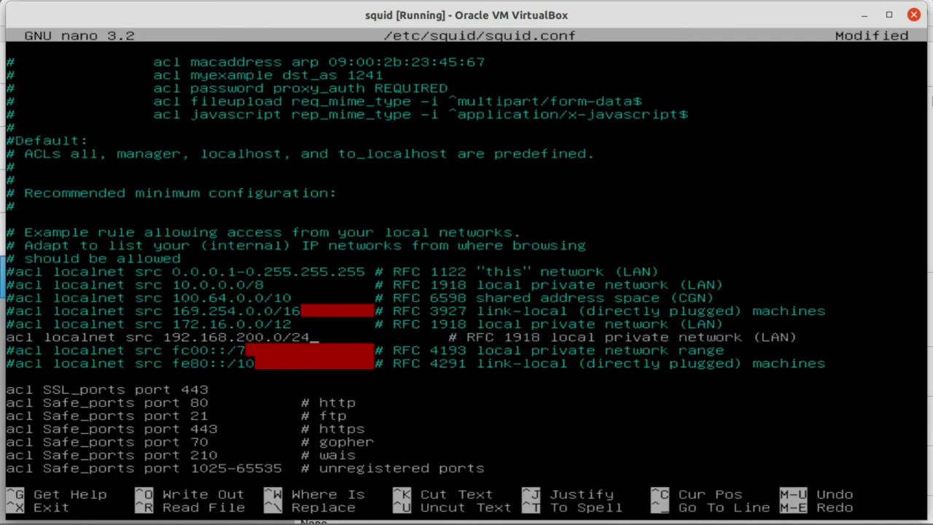
Step: Remove the extra spaces after 192.168.200.0/24 to realign its trailing comment with the other ACL lines
key("Delete")
key("Delete")
key("Delete")
key("Delete")
key("Delete")
key("Delete")
key("Delete")
key("Delete")
key("Delete")
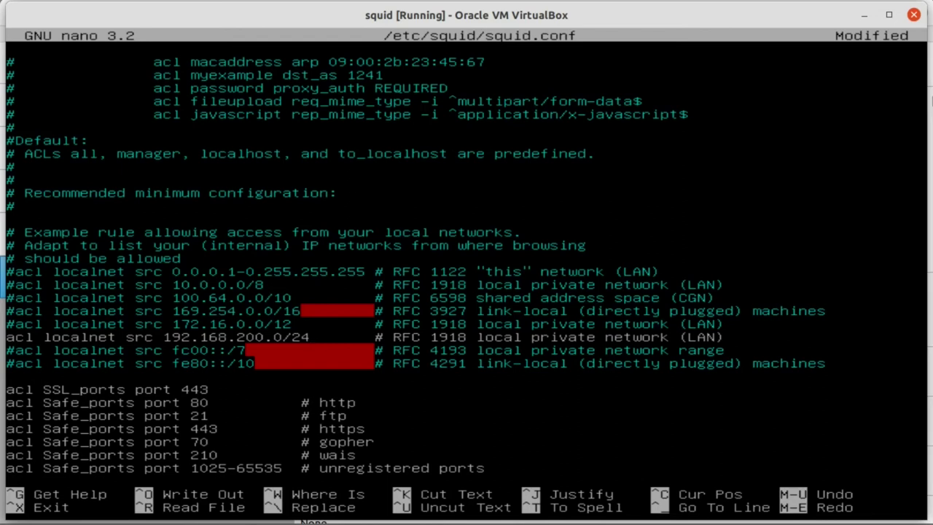
Step: Uncomment the http_access allow localnet rule at line 1401 of squid.conf
key("ctrl+underscore")
type("14")
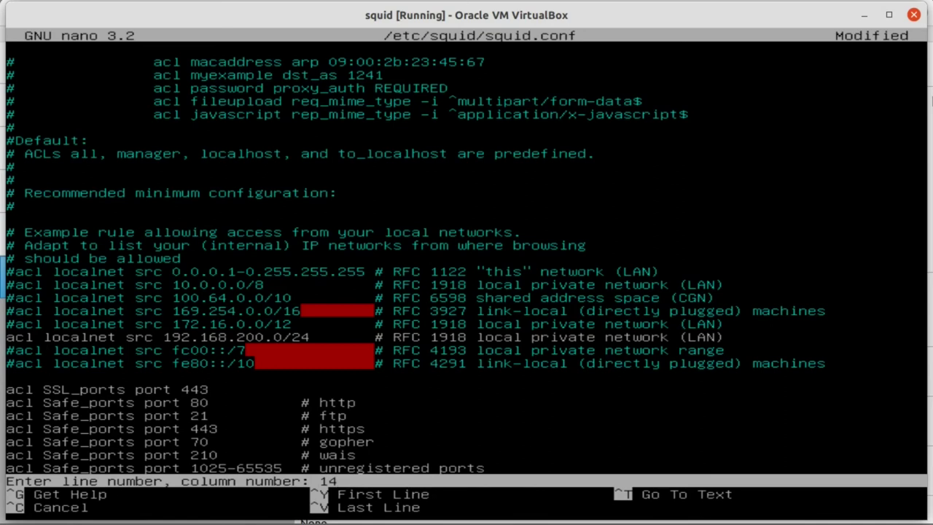
type("01")
key("Return")
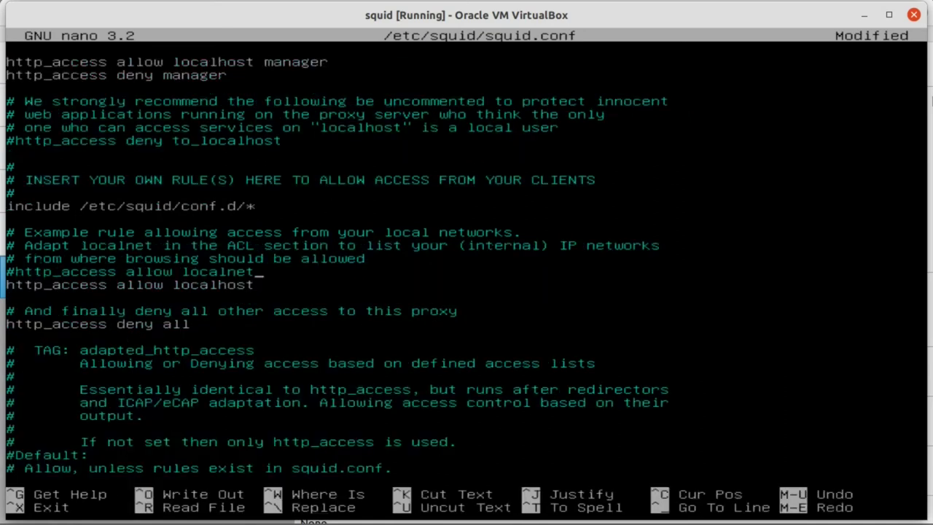
key("Left")
key("Left")
key("Left")
key("Left")
key("Left")
key("Left")
key("Left")
key("Left")
key("Left")
key("Left")
key("Left")
key("Left")
key("Left")
key("Left")
key("Left")
key("Left")
key("Left")
key("Left")
key("Left")
key("Left")
key("BackSpace")
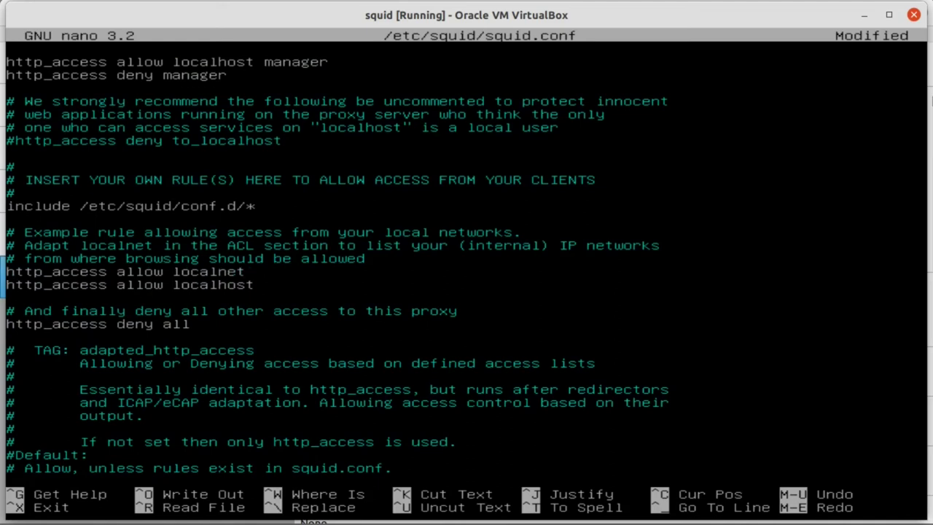
Step: Save the changes to /etc/squid/squid.conf, exit the editor and clear the terminal
key("Right")
key("Right")
key("Right")
key("Right")
key("Right")
key("Right")
key("Right")
key("Right")
key("Right")
key("ctrl+x")
key("y")
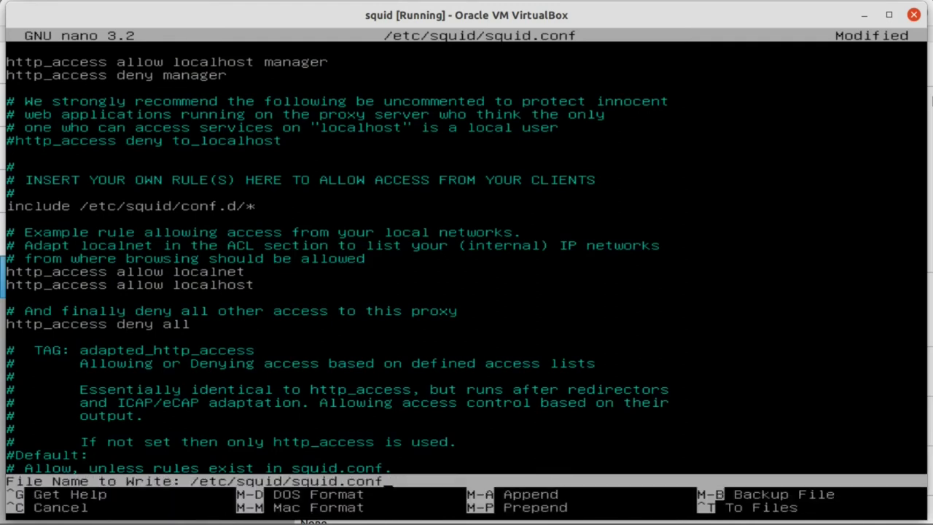
key("Return")
type("clear")
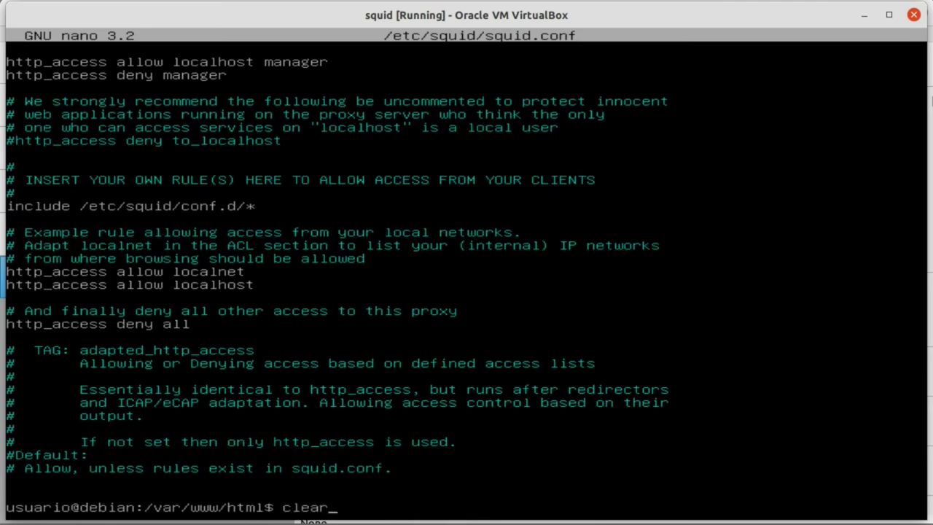
key("Return")
key("Return")
key("Return")
key("Return")
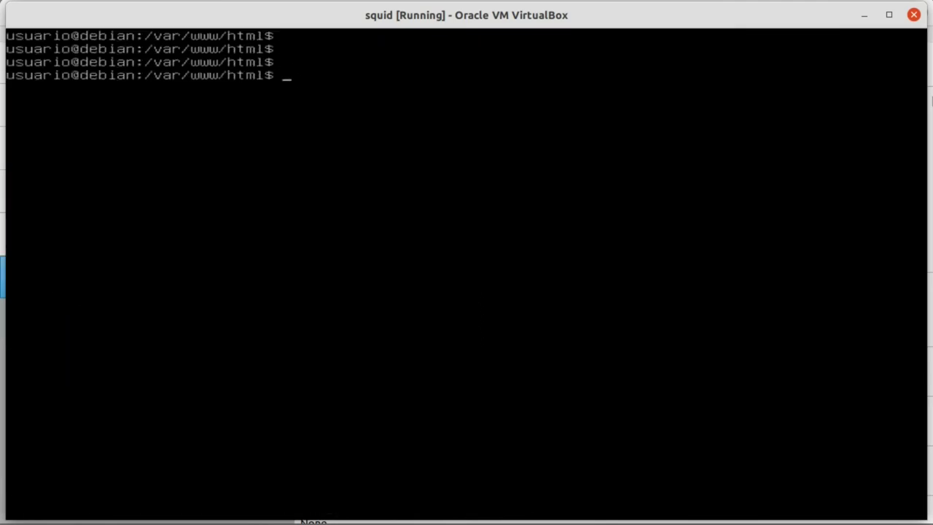
Step: Enable the Squid service at boot with sudo systemctl enable squid.service
type("sudo rm")
key("BackSpace")
key("BackSpace")
key("BackSpace")
key("BackSpace")
key("BackSpace")
key("BackSpace")
key("BackSpace")
type("sudo systemctl e")
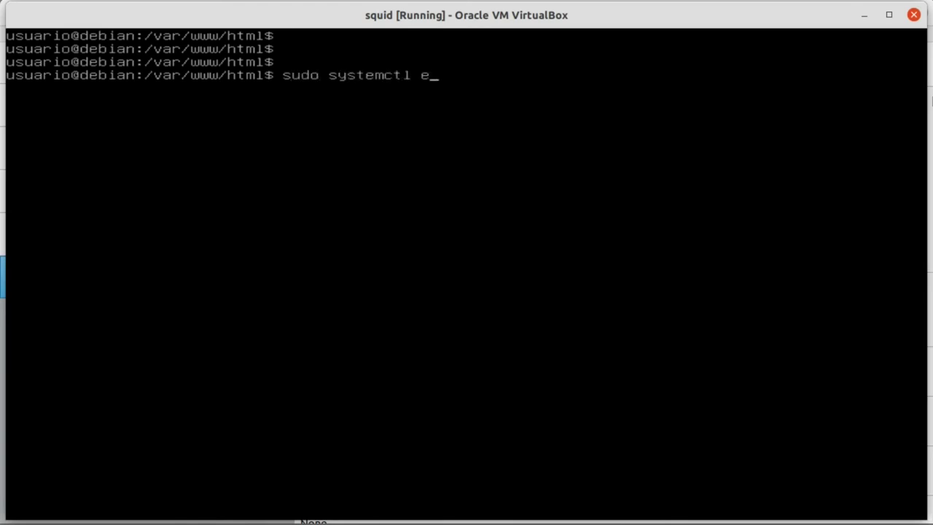
type("nable squid.")
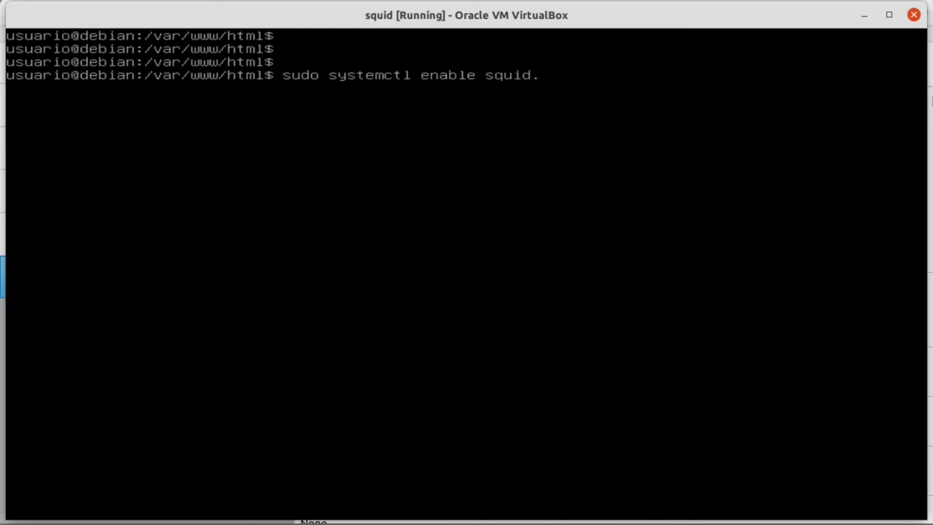
type("service")
key("Return")
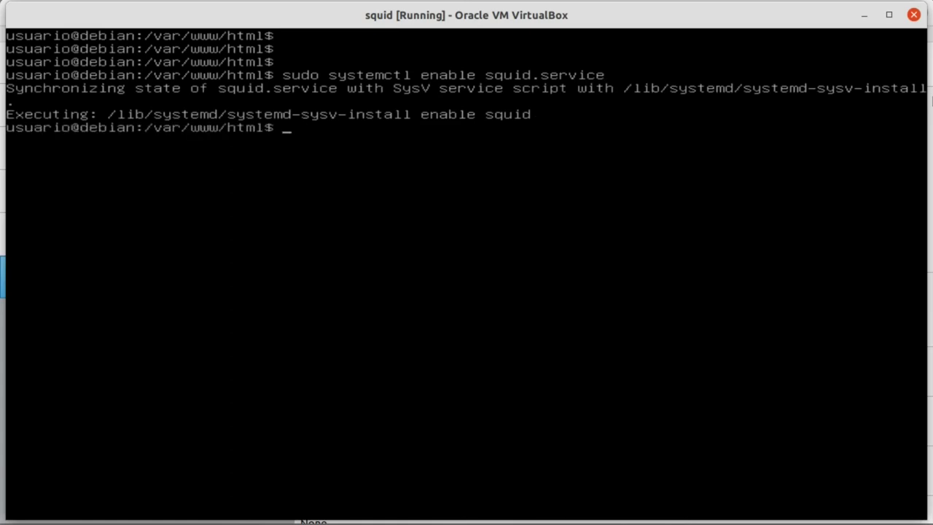
Step: Try to enable Apache by running sudo systemctl apache2 squid.service
key("Up")
key("Left")
key("Left")
key("Left")
key("Left")
key("Left")
key("Left")
key("Left")
key("Left")
key("Left")
key("Left")
key("Left")
key("Left")
key("Left")
key("BackSpace")
key("BackSpace")
key("BackSpace")
key("BackSpace")
key("BackSpace")
key("BackSpace")
type("apache2")
key("Return")
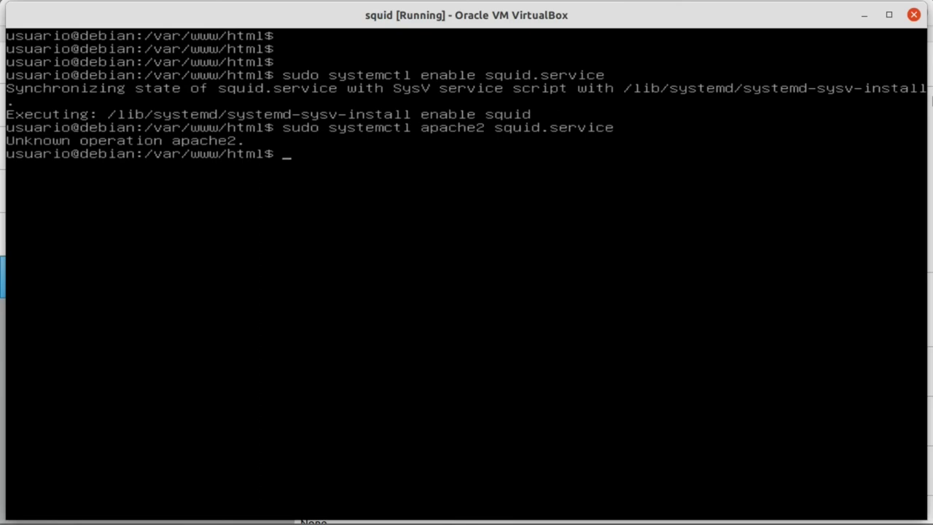
Step: Try to enable the DHCP server by running sudo systemctl isc-dhc-server.service squid.service
key("Up")
key("Left")
key("Left")
key("Left")
key("Left")
key("Left")
key("Left")
key("Left")
key("Left")
key("Left")
key("Left")
key("Left")
key("Left")
key("Left")
key("Left")
key("BackSpace")
key("BackSpace")
key("BackSpace")
key("BackSpace")
key("BackSpace")
key("BackSpace")
key("BackSpace")
key("BackSpace")
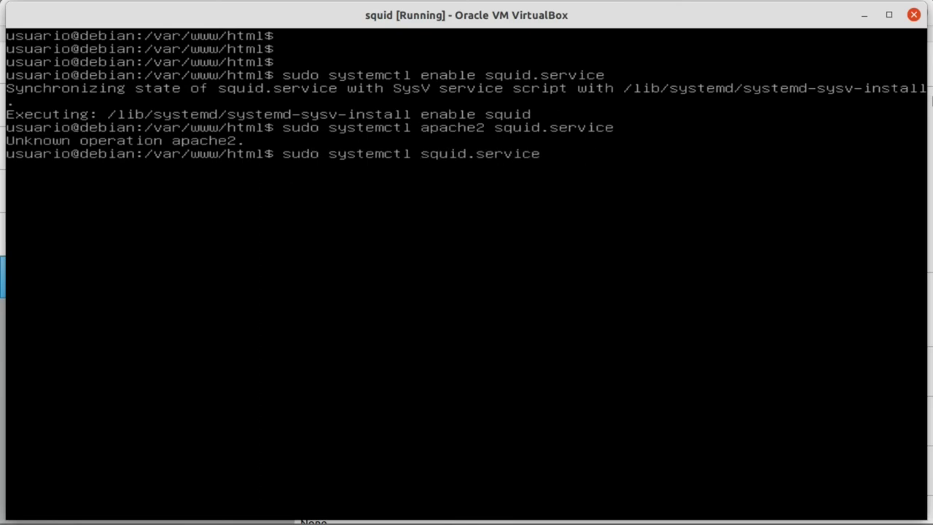
type("isc-dhc ")
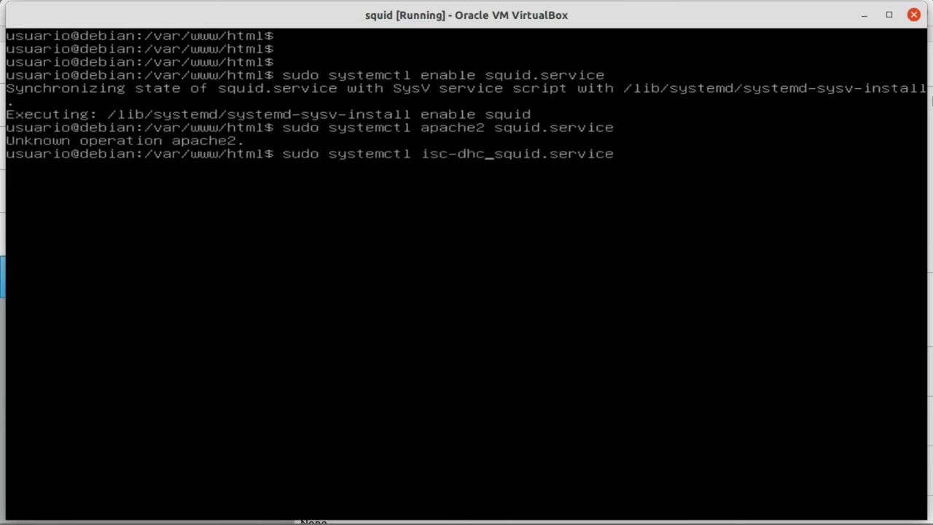
type("-")
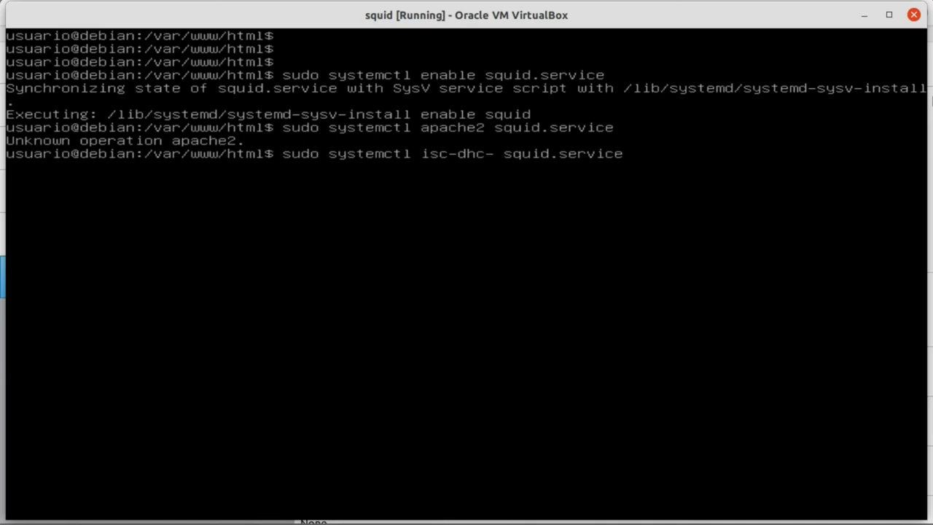
type("server.ser")
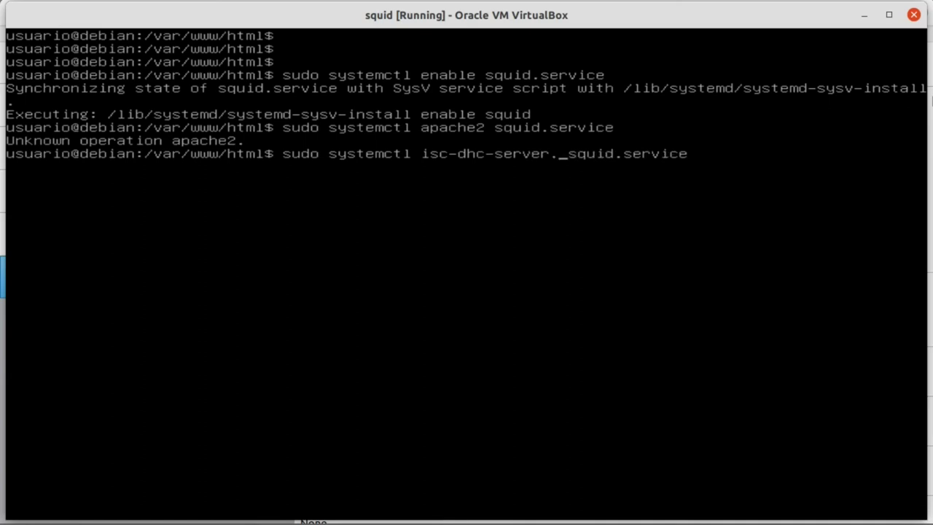
type("vice")
key("Return")
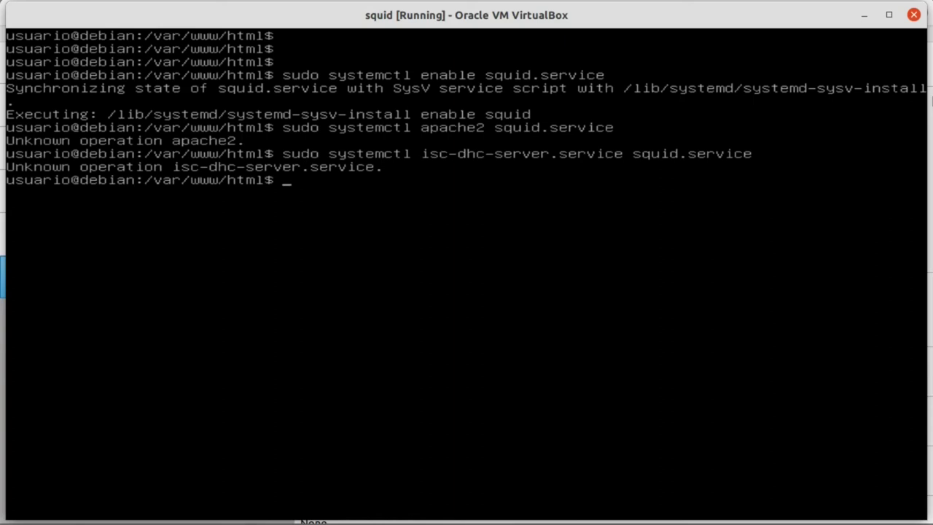
Step: Try to enable the DHCP server at boot with sudo systemctl enable isc-dhc-server.service
key("Up")
key("Left")
key("Left")
key("Left")
key("Left")
key("Left")
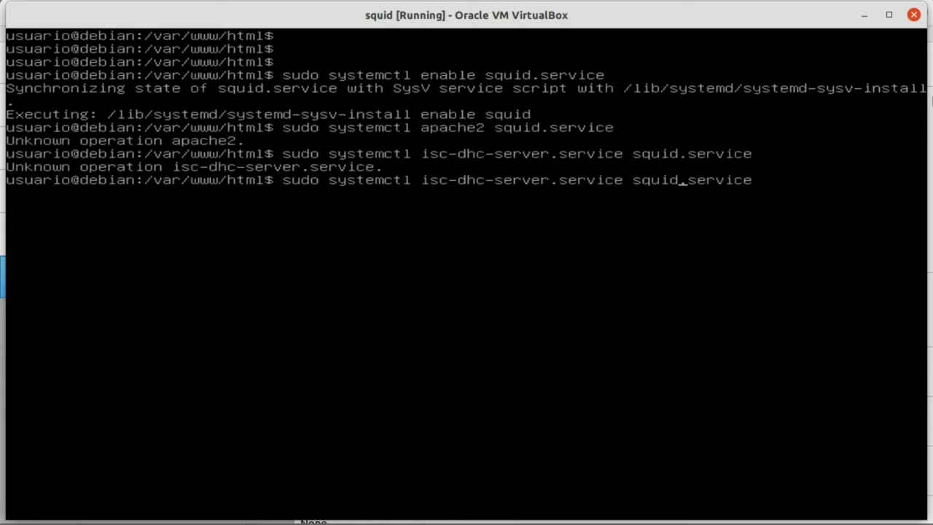
key("BackSpace")
key("BackSpace")
key("BackSpace")
key("BackSpace")
key("BackSpace")
key("BackSpace")
key("BackSpace")
key("BackSpace")
key("BackSpace")
key("BackSpace")
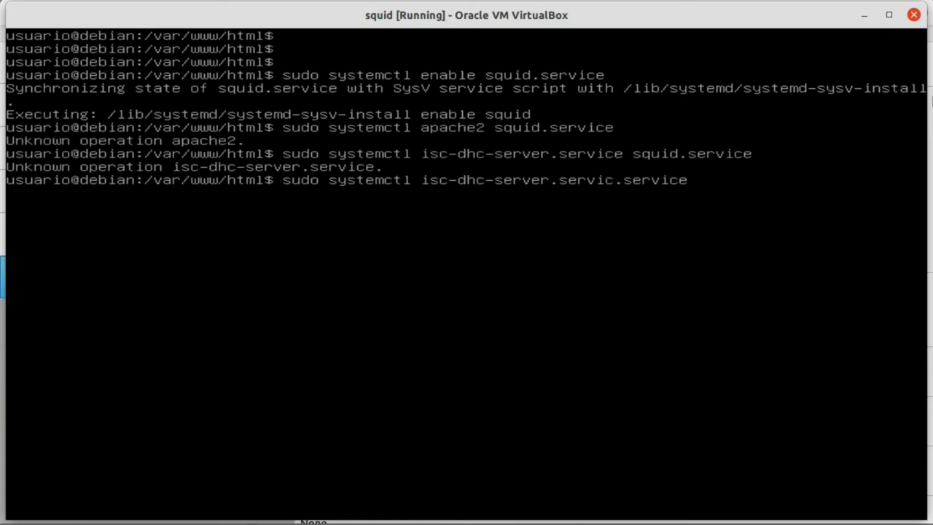
key("BackSpace")
key("BackSpace")
key("BackSpace")
key("BackSpace")
key("Left")
key("Left")
key("Left")
key("Left")
key("Left")
key("Left")
key("Left")
key("Left")
key("Left")
key("Left")
key("Left")
key("Left")
key("Left")
key("Left")
key("Left")
type("enable")
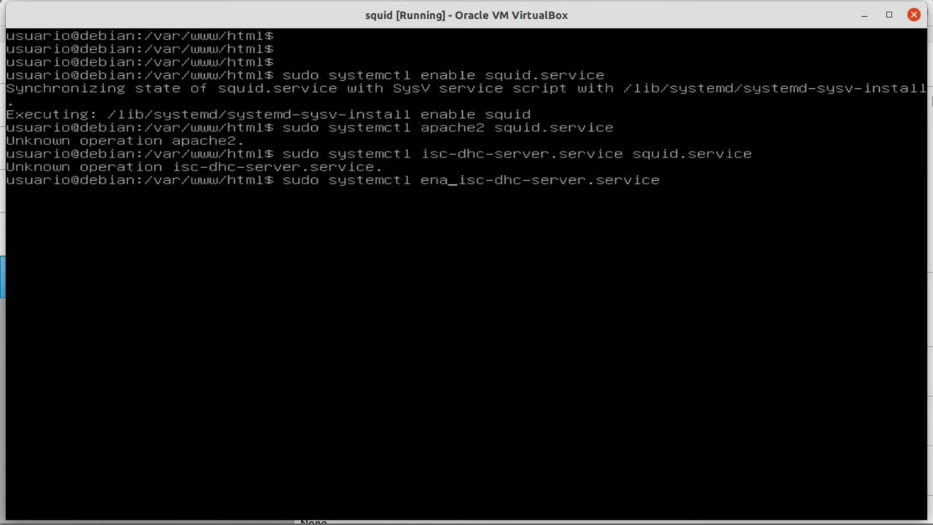
key("Return")
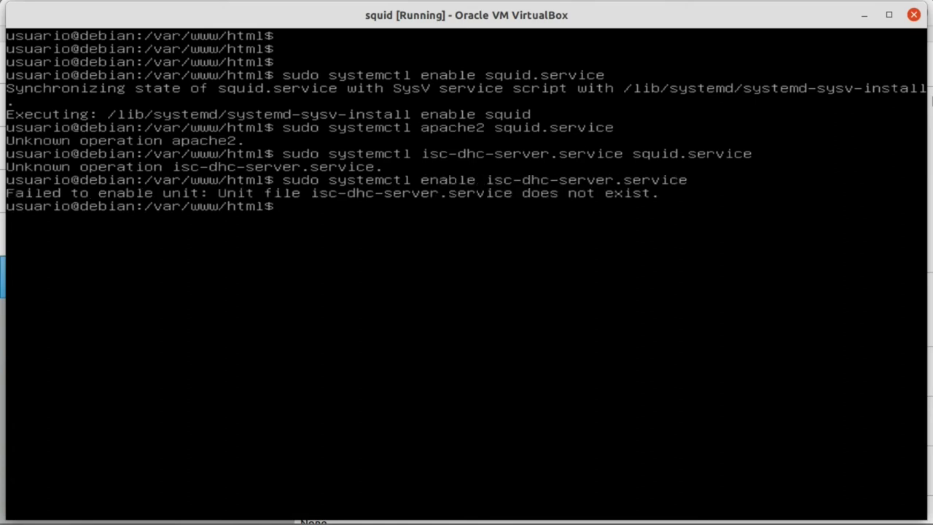
Step: Enable the DHCP server at boot with sudo systemctl enable isc-dhcp-server.service
key("Up")
key("Left")
key("Left")
key("Left")
key("Left")
key("Left")
key("Left")
key("Left")
key("Left")
key("Left")
key("Left")
key("Left")
key("Left")
key("Left")
key("Left")
key("Left")
key("Left")
key("Left")
key("Left")
key("Left")
key("Left")
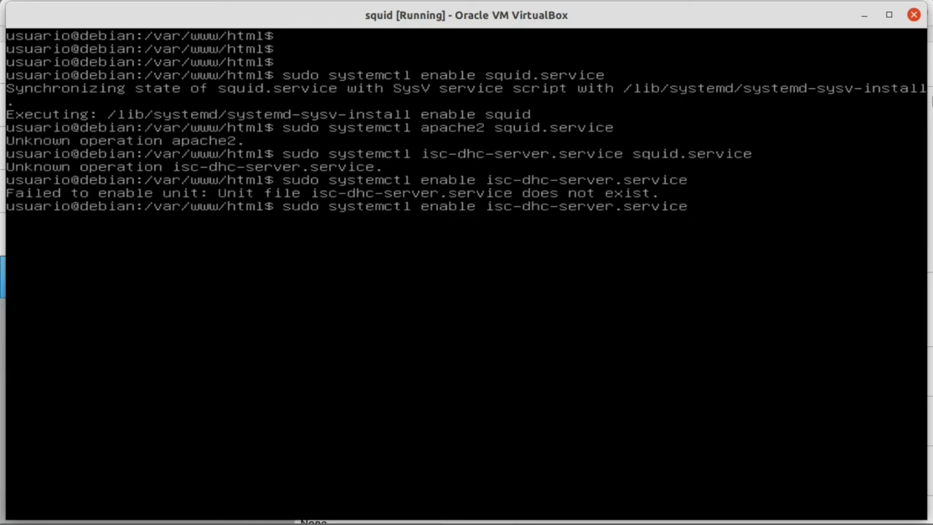
key("Right")
type("p")
key("Return")
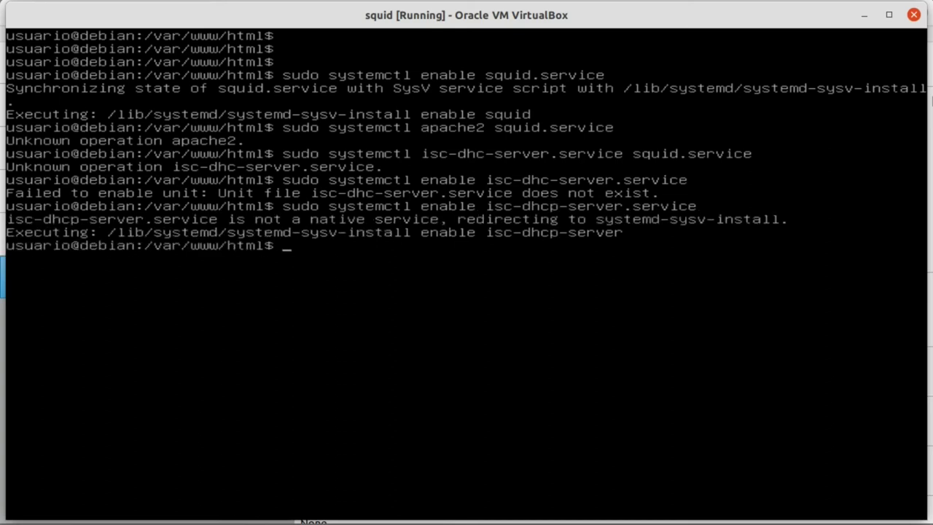
Step: Enable the Apache service at boot with sudo systemctl enable apache2.service
key("Return")
key("Return")
key("Return")
key("Up")
key("Left")
key("Left")
key("Left")
key("Left")
key("Left")
key("Left")
key("Left")
key("Left")
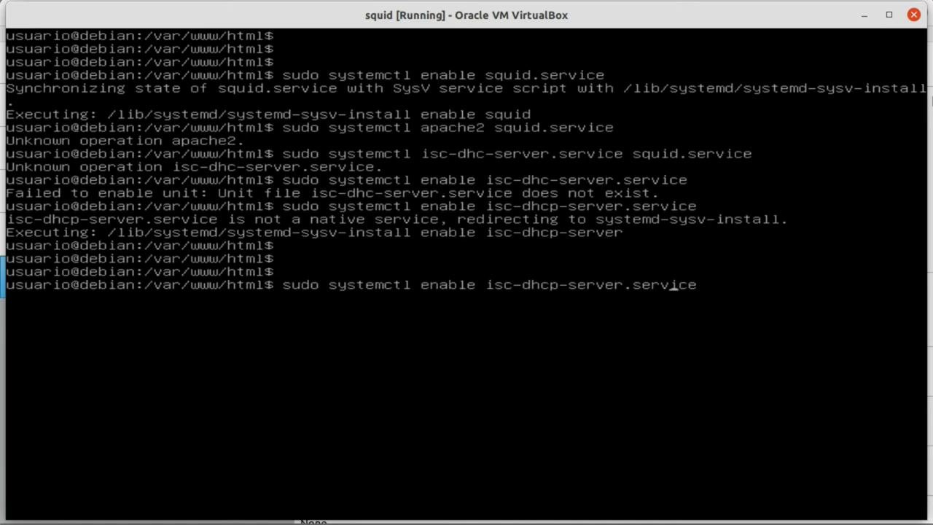
key("BackSpace")
key("BackSpace")
key("BackSpace")
key("BackSpace")
key("BackSpace")
key("BackSpace")
key("BackSpace")
key("BackSpace")
key("BackSpace")
key("BackSpace")
key("BackSpace")
key("BackSpace")
key("BackSpace")
key("BackSpace")
key("BackSpace")
type("apache2")
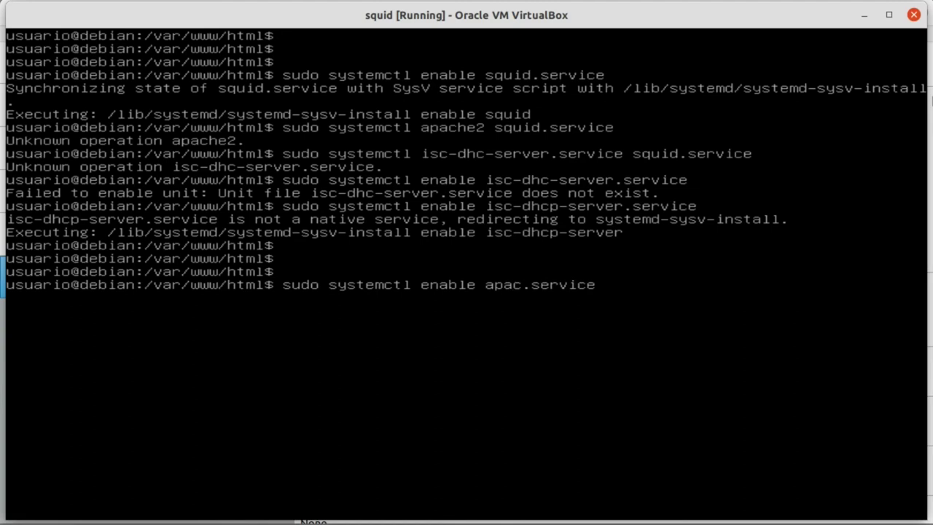
key("Return")
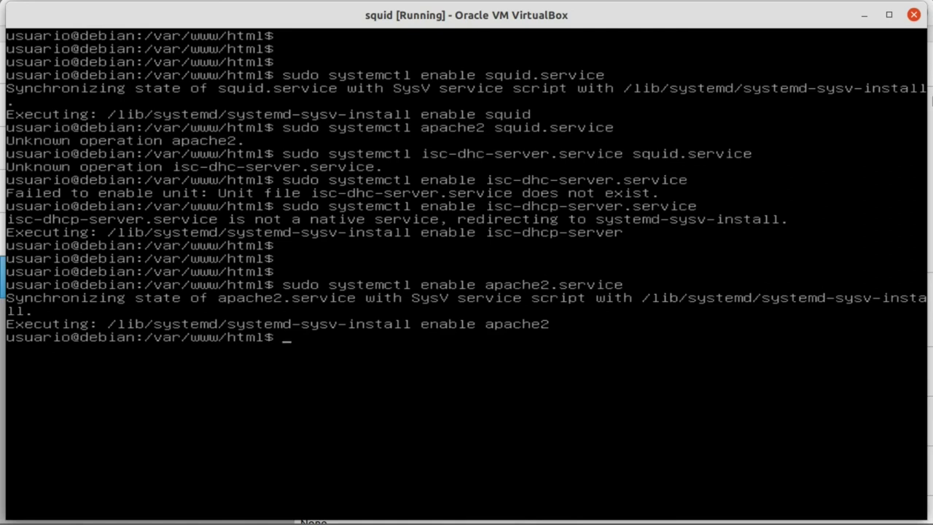
Step: Clear the terminal and restart the Debian machine with sudo reboot
type("clear")
key("Return")
type("sudo reboot")
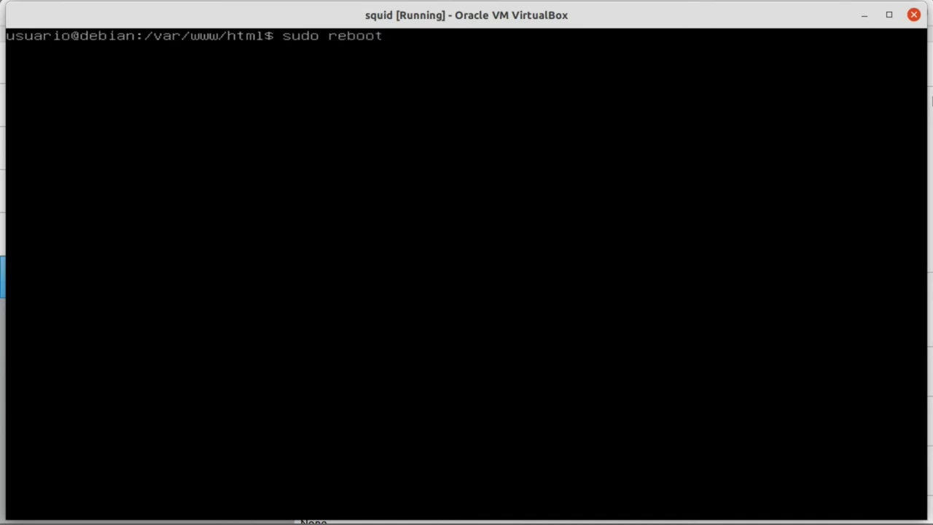
key("Return")
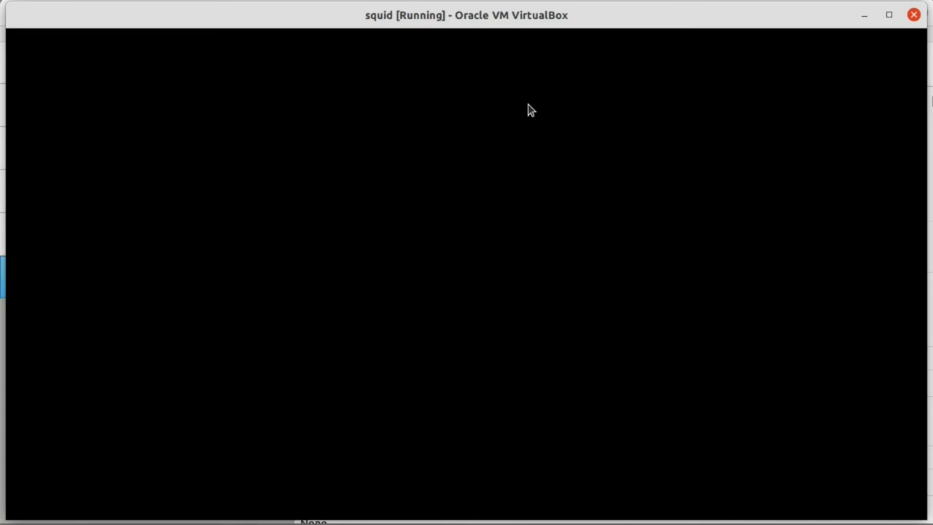
Step: Log in to the Debian console as usuario with the account password
key("Return")
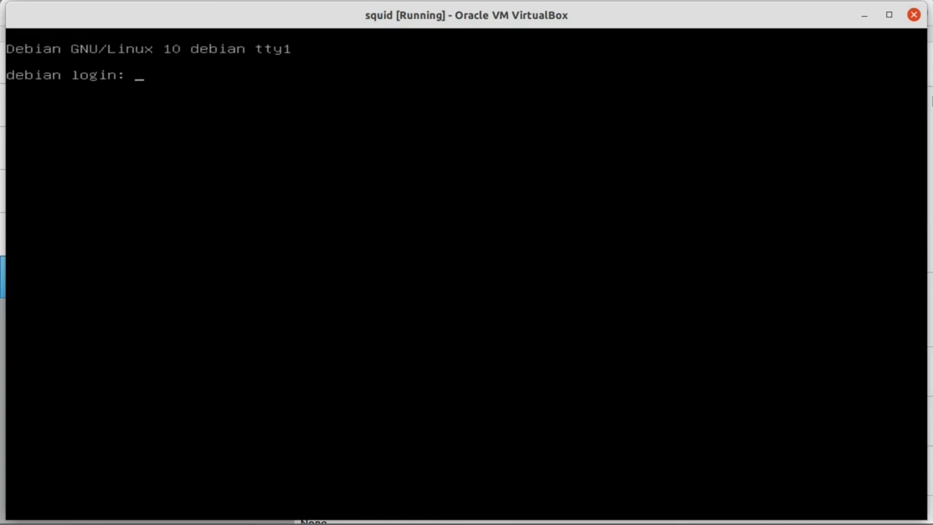
type("usuario")
key("Return")
key("Return")
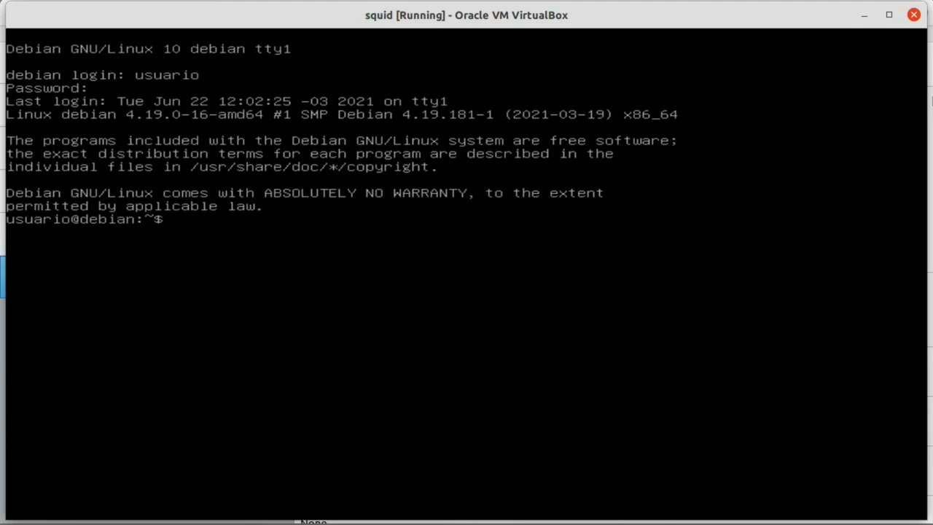
Step: Check the Apache service with sudo systemctl status apache2, supplying the sudo password, and leave the status output
type("sudo systemctl s")
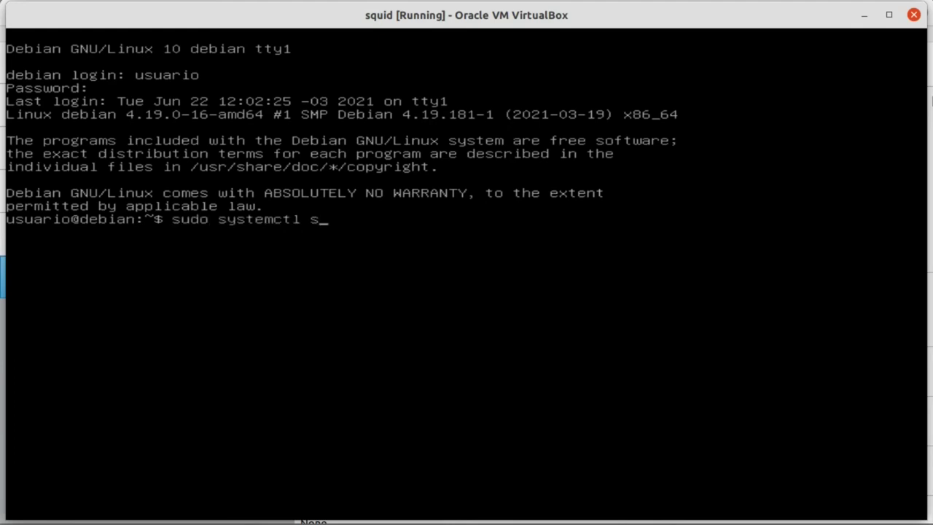
type("tatus apache")
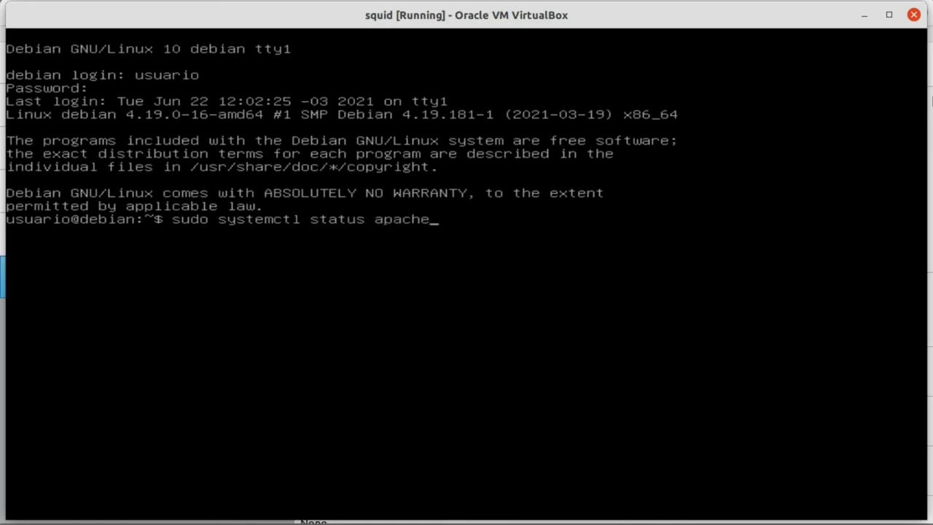
type("2")
key("Return")
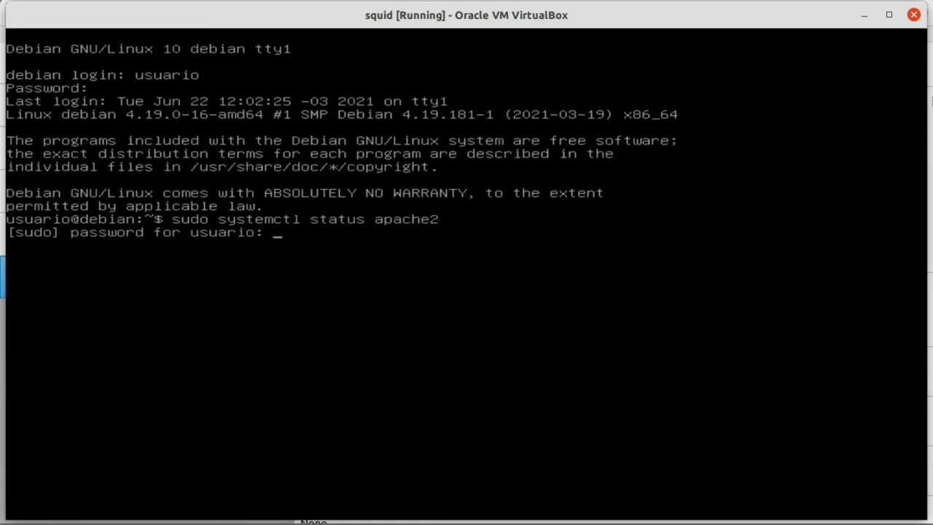
key("Return")
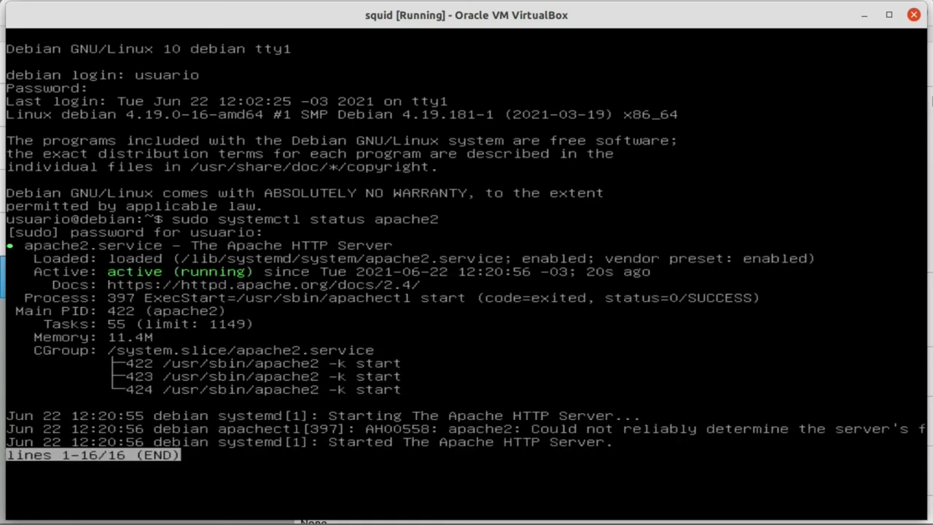
key("q")
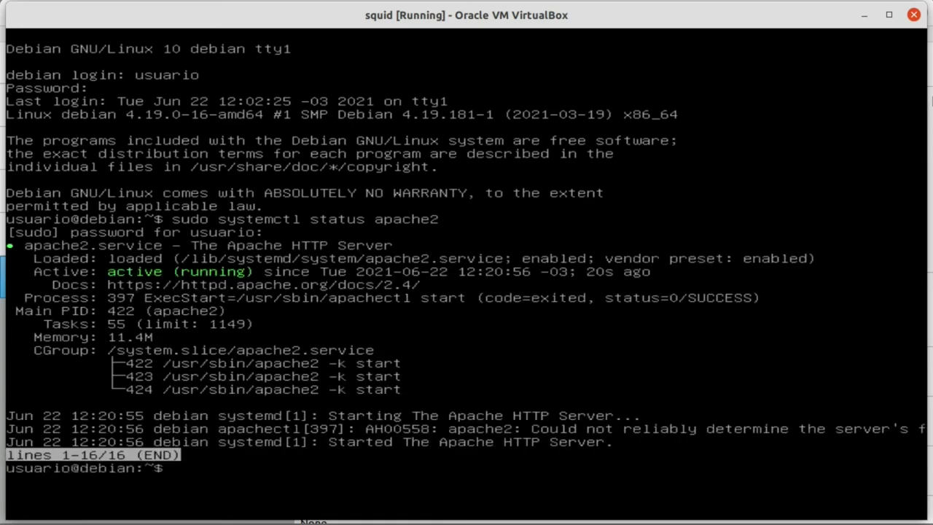
Step: Try to check the Squid service by running sudo systemctl squid apache2
key("Up")
key("Left")
key("Left")
key("Left")
key("Left")
key("Left")
key("Left")
key("Left")
key("Left")
key("BackSpace")
key("BackSpace")
key("BackSpace")
key("BackSpace")
key("BackSpace")
key("BackSpace")
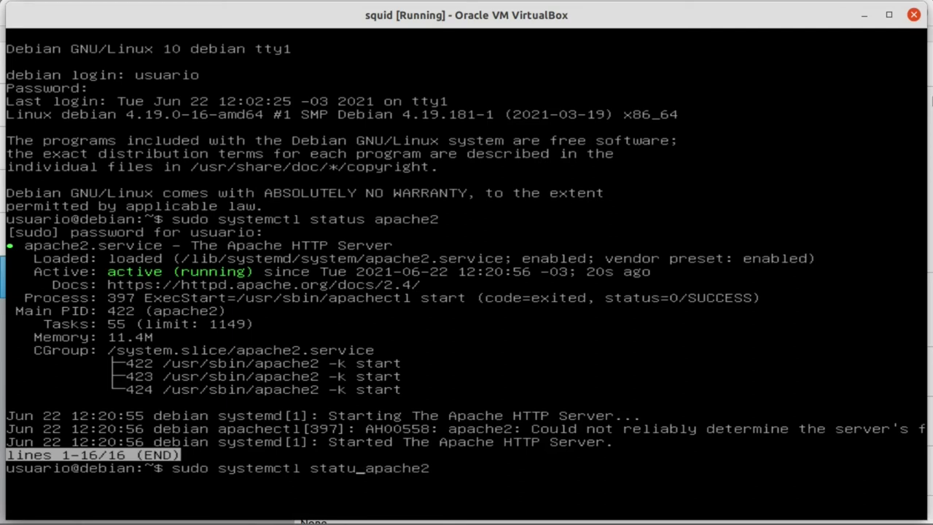
type("squid")
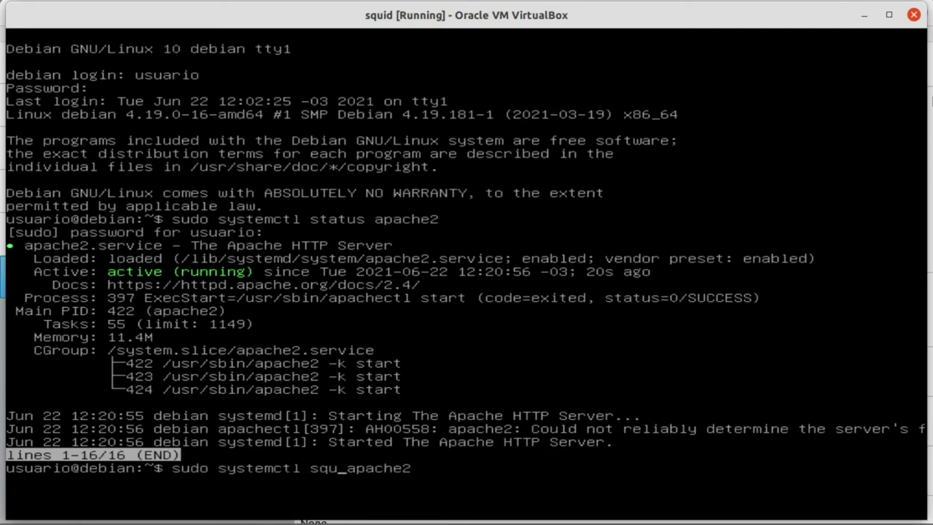
key("Return")
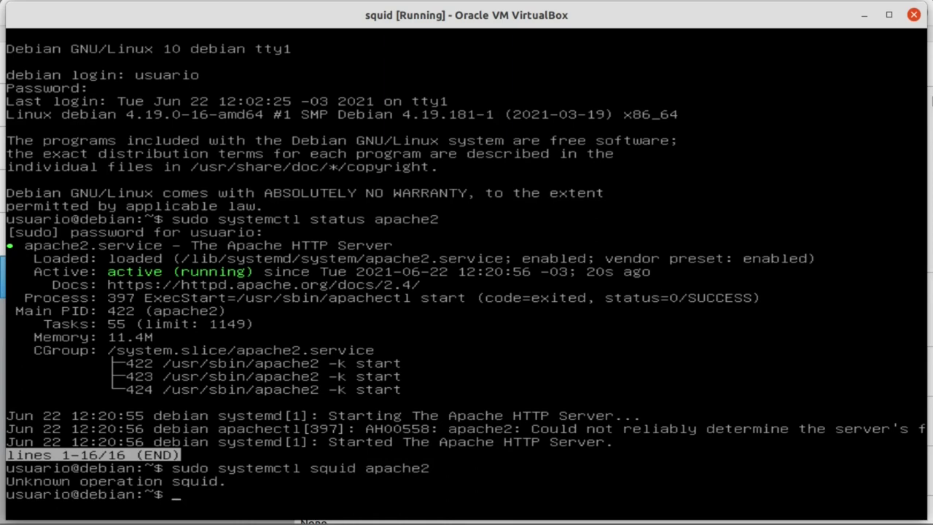
Step: Clear the terminal and check the Squid service with sudo systemctl status squid
type("clear")
key("Return")
key("Return")
key("Up")
key("Up")
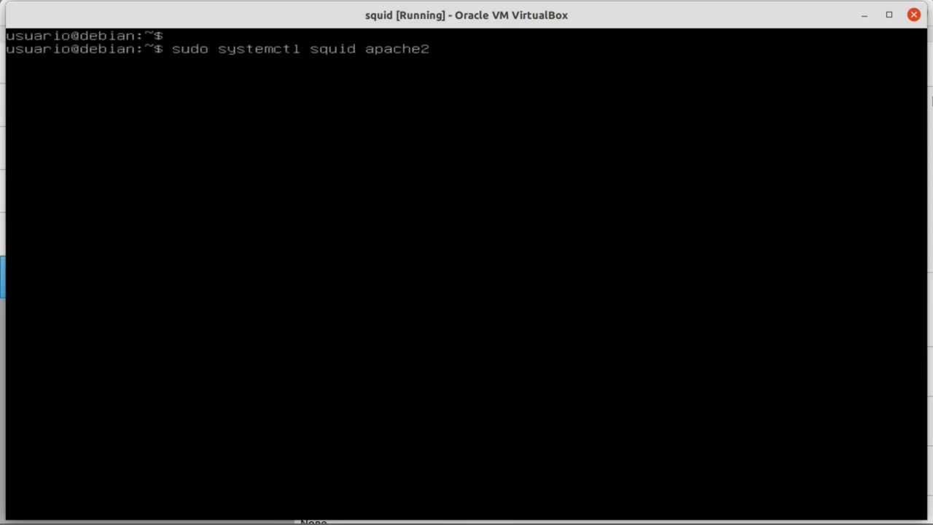
key("BackSpace")
key("BackSpace")
key("BackSpace")
key("BackSpace")
key("BackSpace")
key("BackSpace")
key("BackSpace")
key("BackSpace")
key("BackSpace")
key("BackSpace")
key("BackSpace")
key("BackSpace")
type("tatus squid")
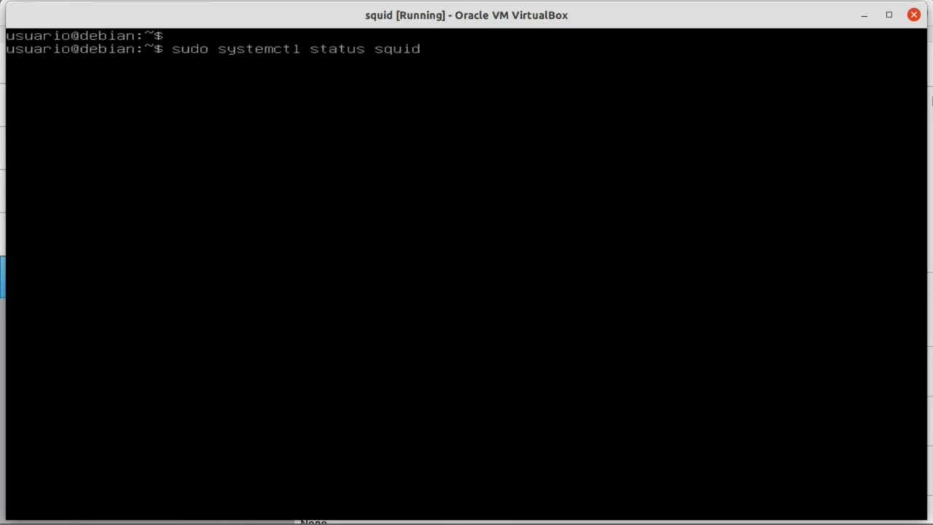
key("Return")
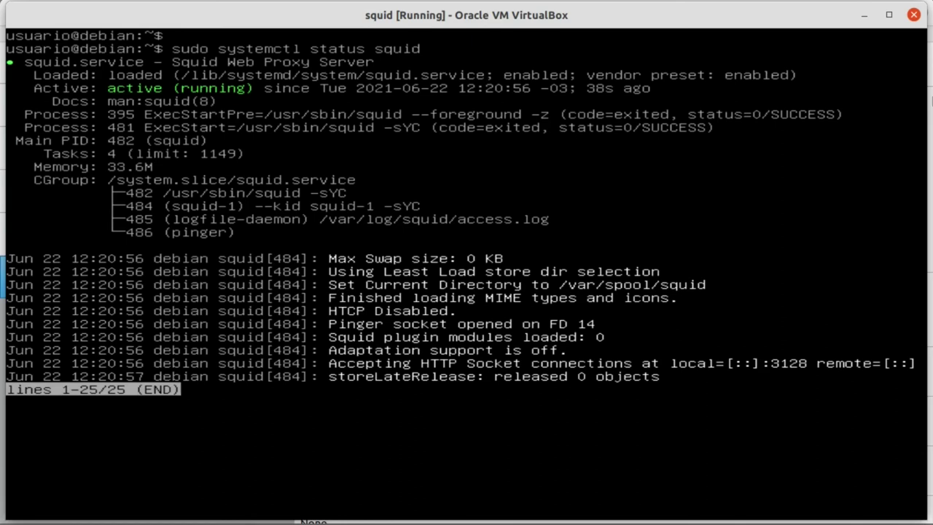
key("ctrl+c")
Step: Check the DHCP server with sudo systemctl status isc-dhcp-server, clearing the terminal before and after
type("clear")
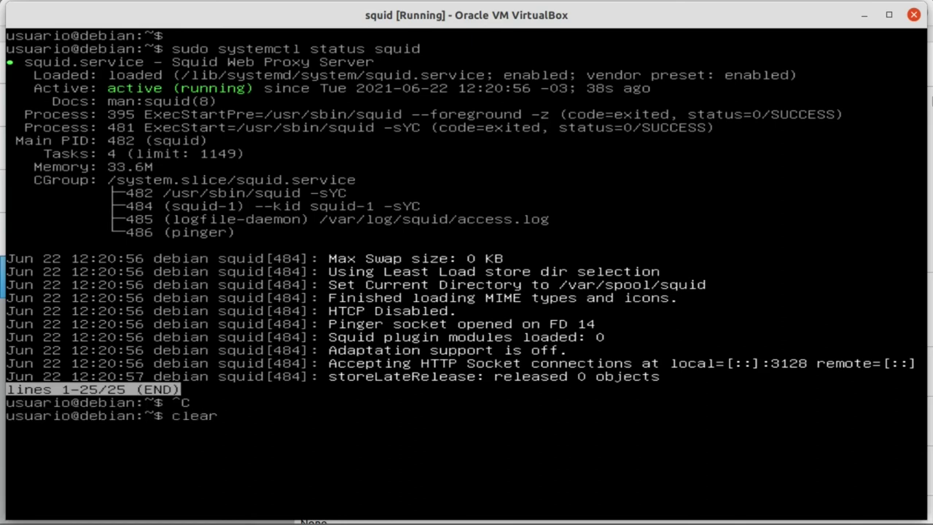
key("Return")
key("Return")
key("Return")
key("Up")
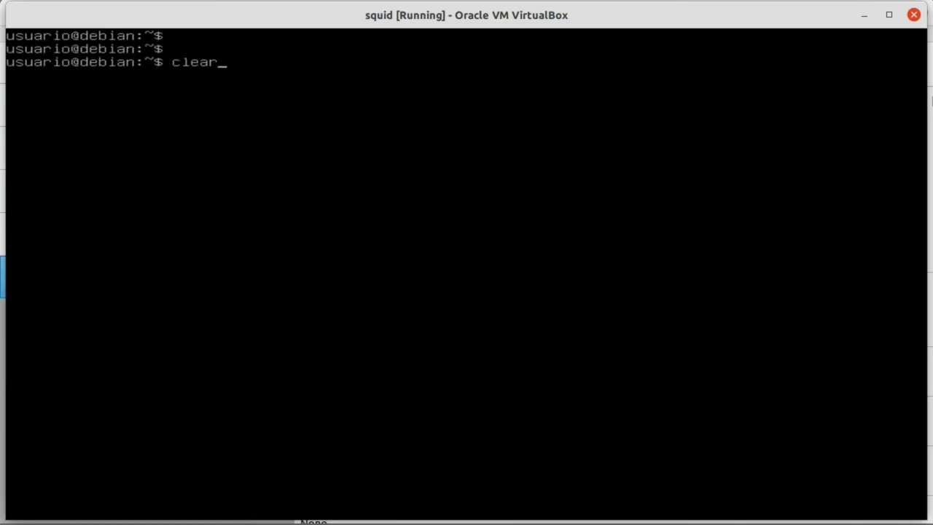
key("Up")
key("BackSpace")
key("BackSpace")
key("BackSpace")
key("BackSpace")
key("BackSpace")
type("isc-")
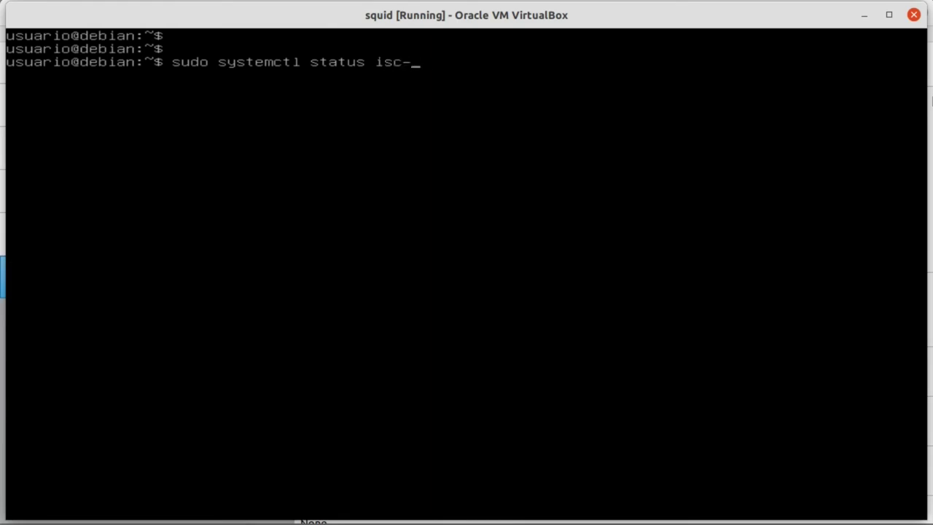
type("dhcp-server")
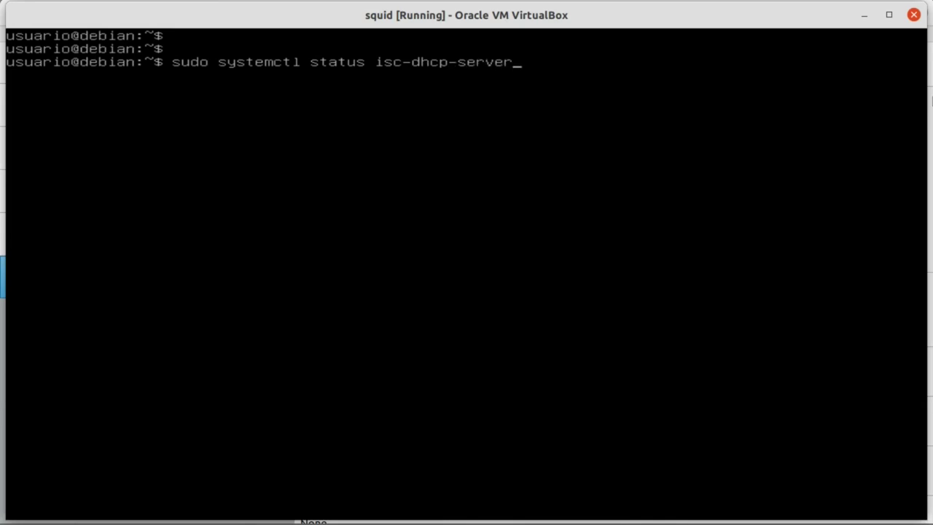
key("Return")
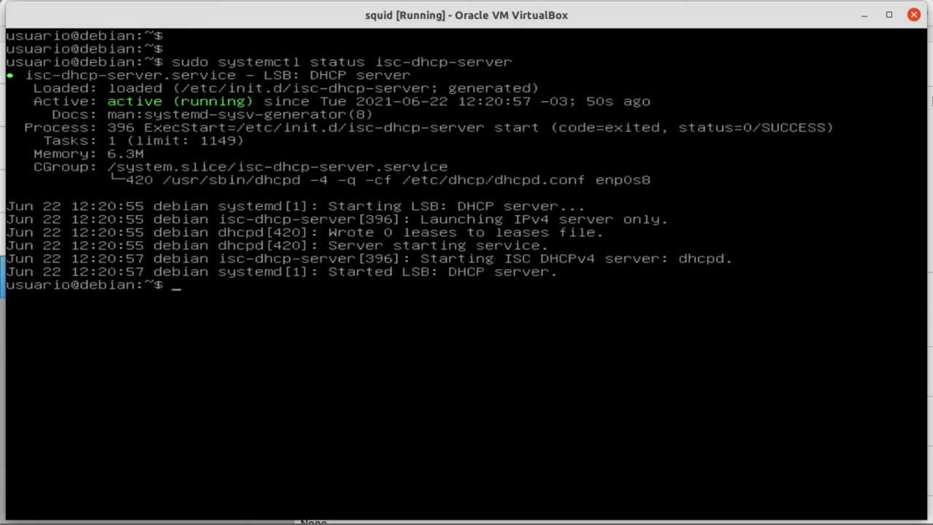
type("clear")
key("Return")
key("Return")
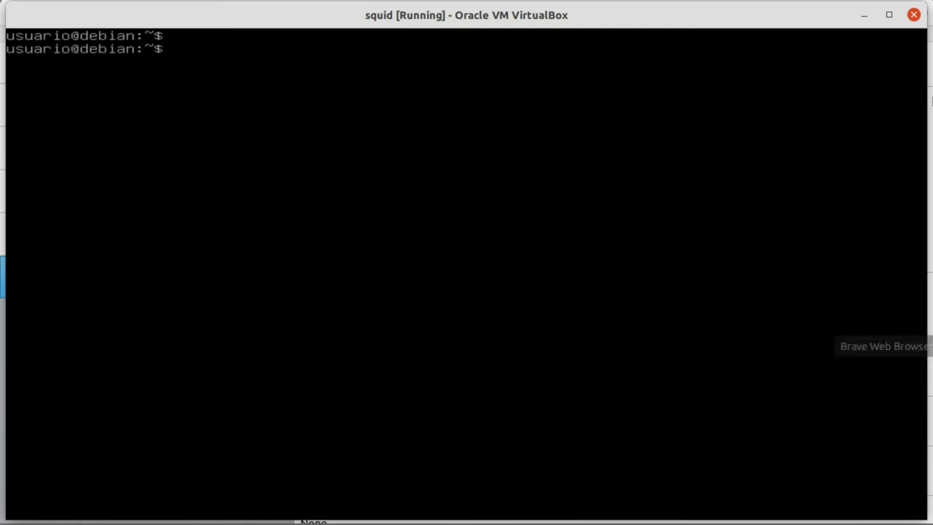
Step: Switch to the Windows 10 virtual machine and sign in with the account password
left_click(930, 314)
double_click(66, 243)
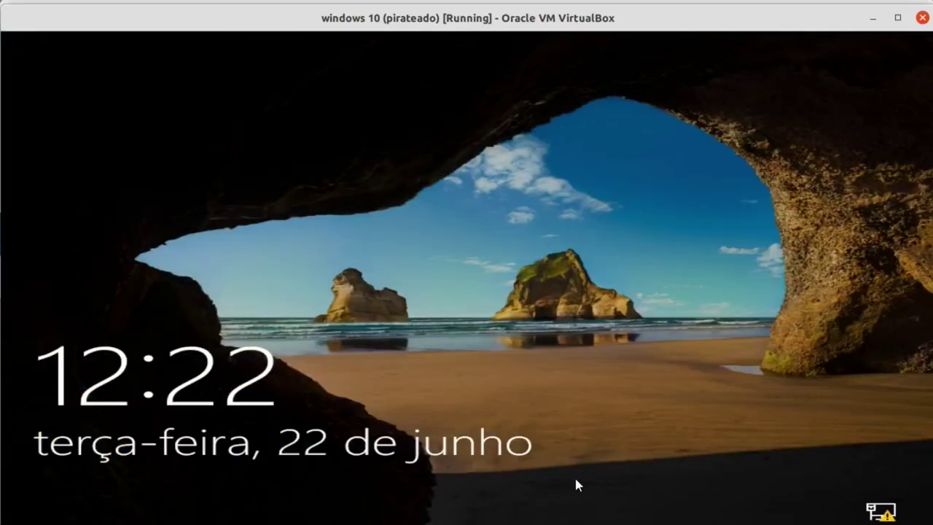
left_click_drag(576, 485, 540, 139)
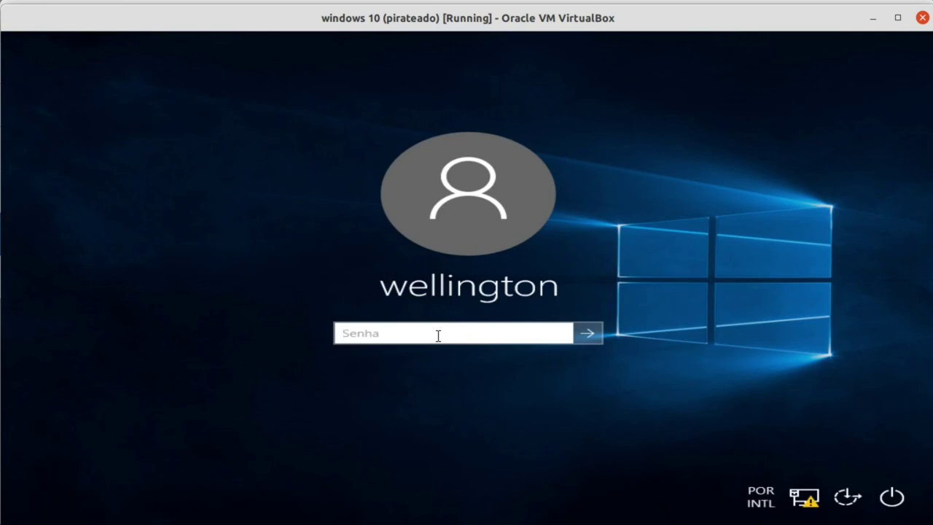
type("•••••••")
key("Return")
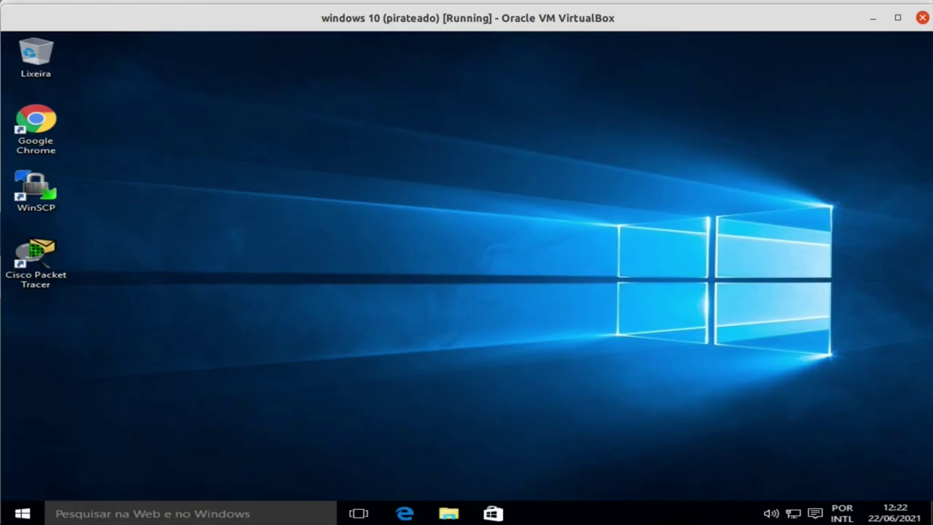
Step: Open the Windows network adapter connections from the Network and Sharing Center
left_click(798, 517)
right_click(796, 516)
left_click(793, 505)
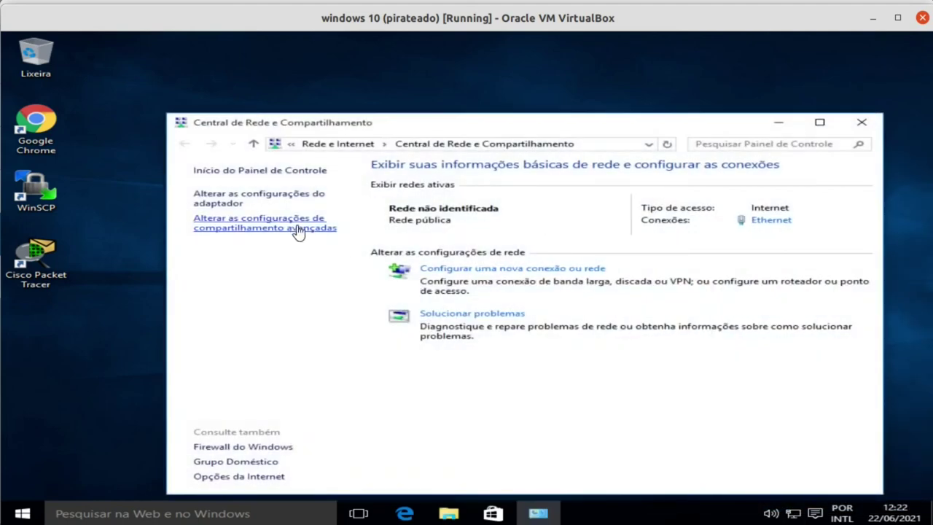
left_click(286, 201)
Step: Disable the Ethernet adapter in the Windows network connections
left_click(288, 130)
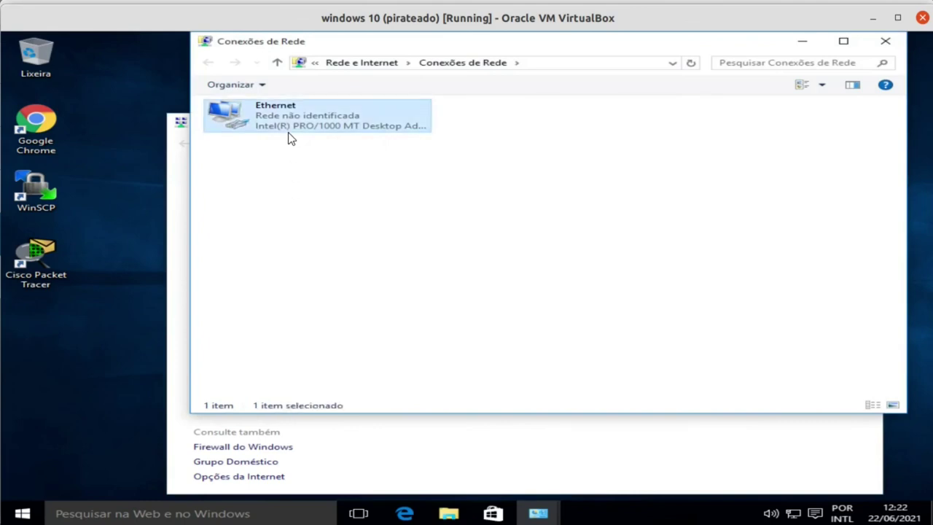
left_click(294, 129)
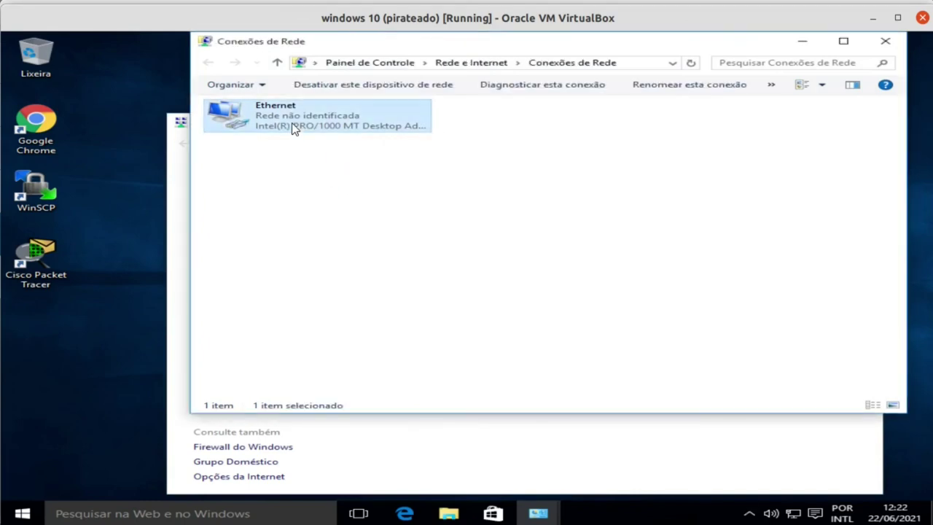
right_click(292, 125)
left_click(324, 134)
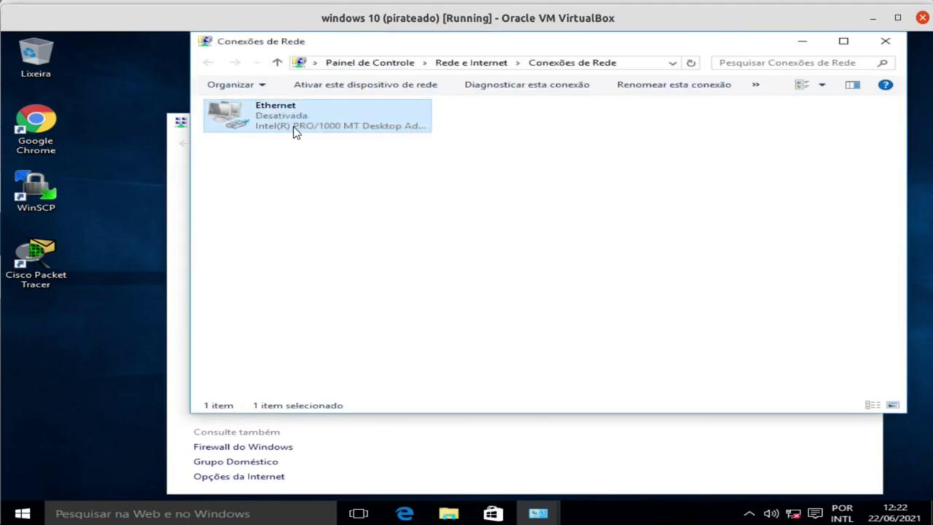
Step: Set the Ethernet adapter's TCP/IPv4 properties to obtain both the IP address and the DNS server addresses automatically
right_click(294, 128)
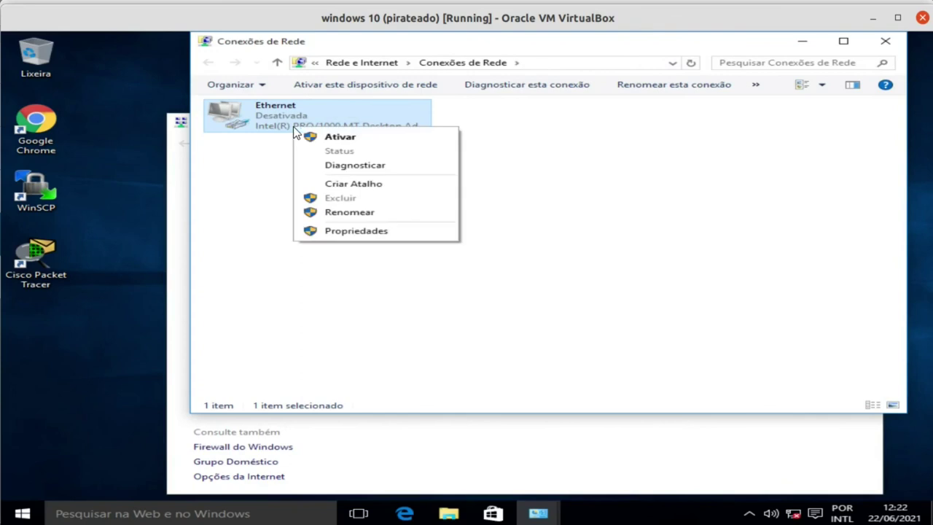
left_click(360, 232)
left_click(514, 230)
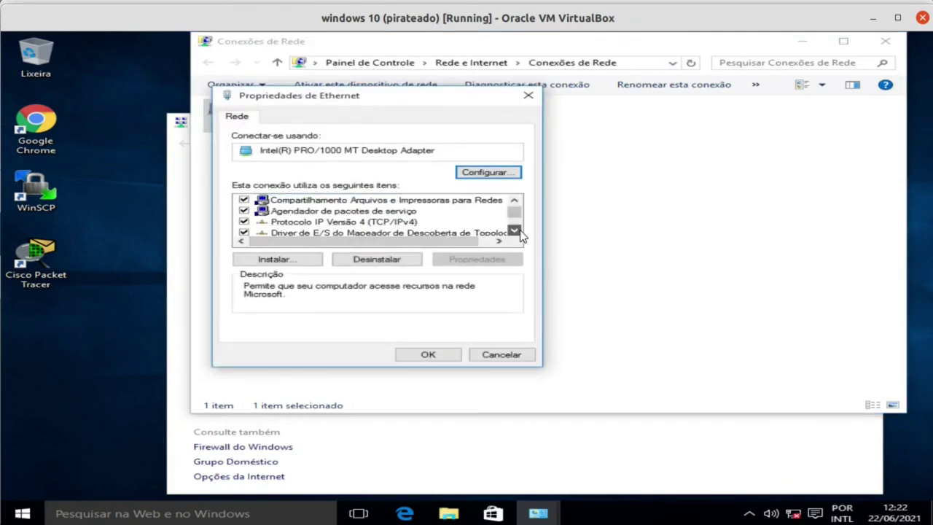
left_click(514, 230)
left_click(412, 211)
left_click(454, 260)
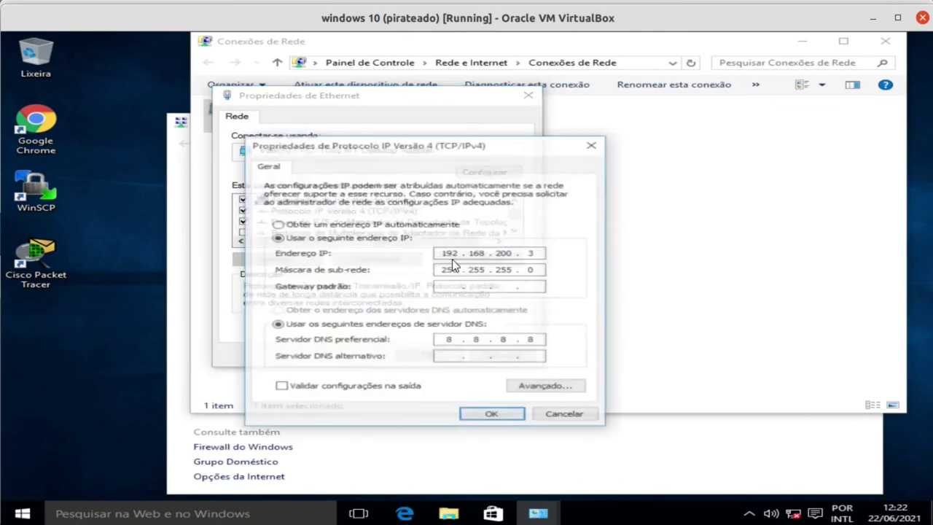
left_click(321, 225)
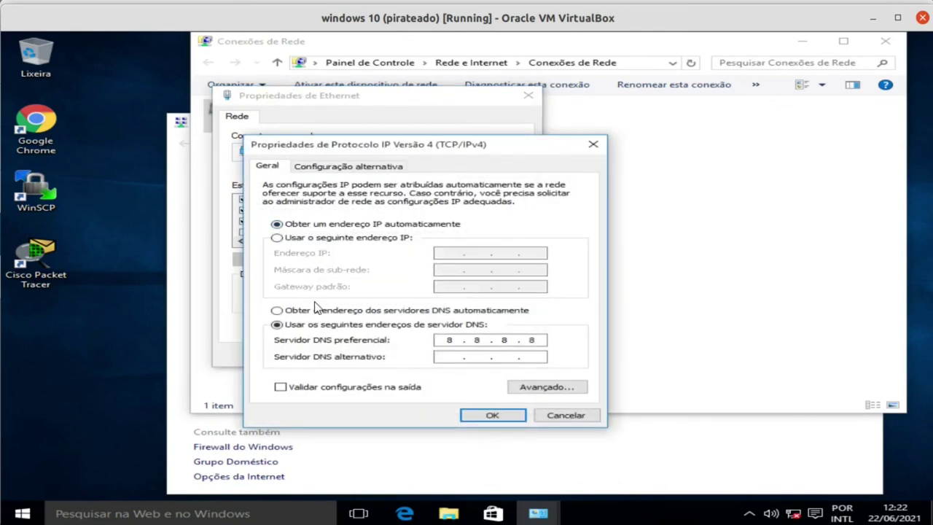
left_click(318, 314)
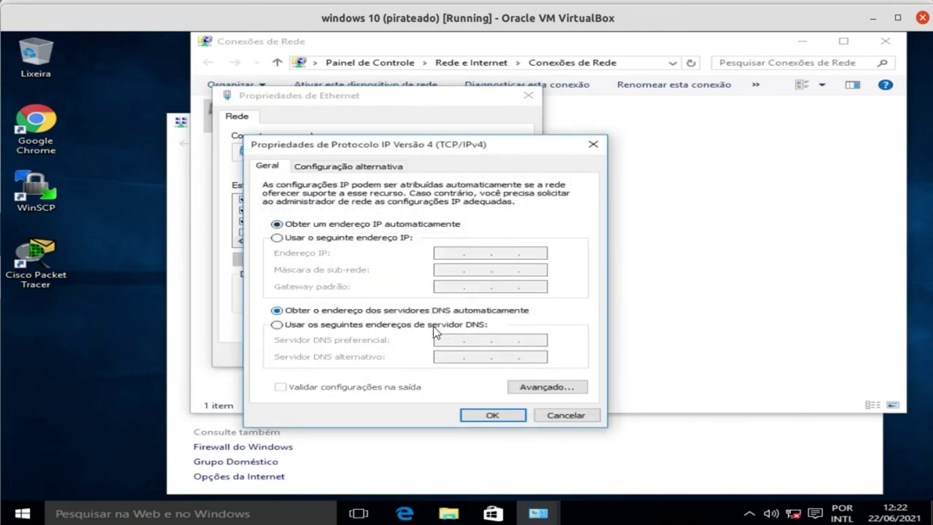
left_click(489, 417)
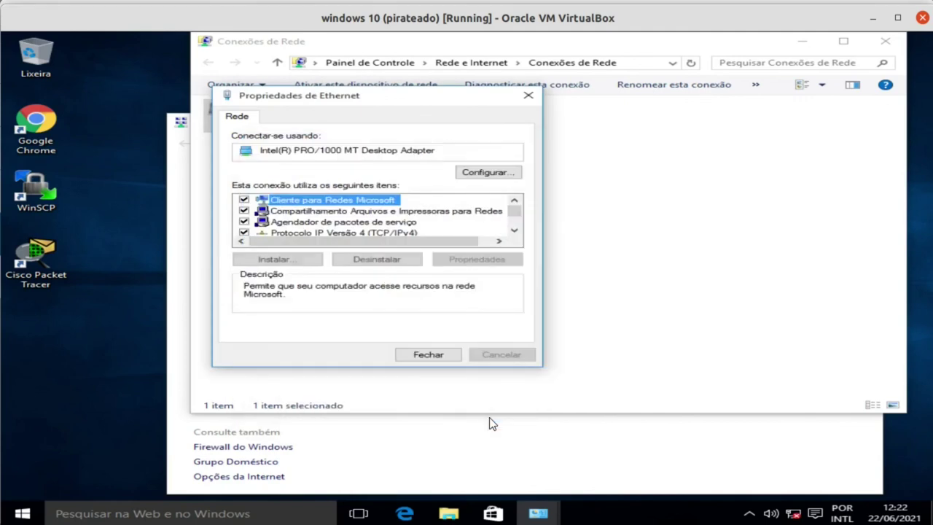
left_click(429, 355)
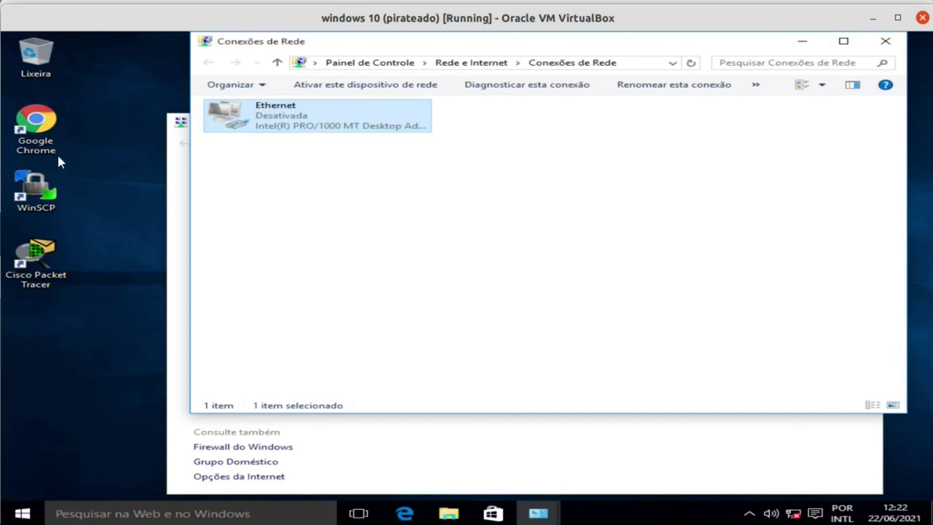
Step: Launch Google Chrome, search its settings for "proxy" and open the computer's proxy settings
right_click(35, 128)
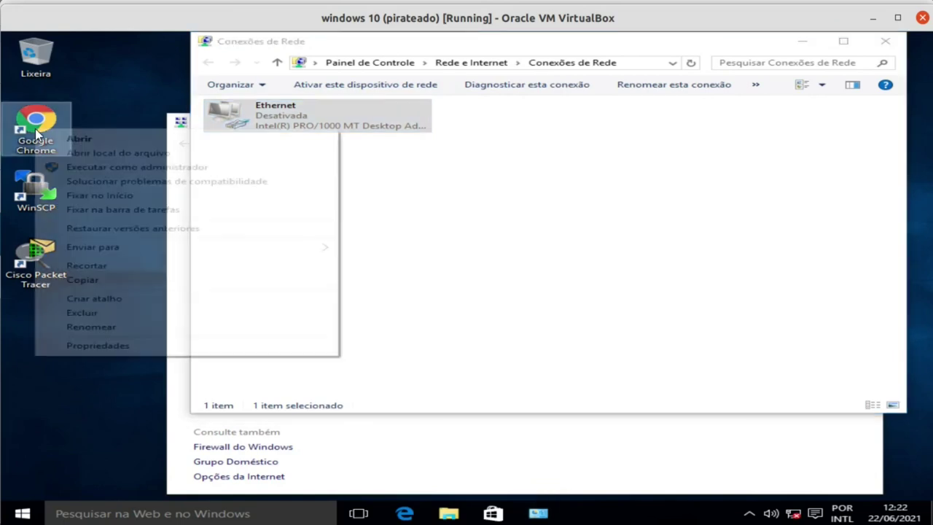
left_click(86, 139)
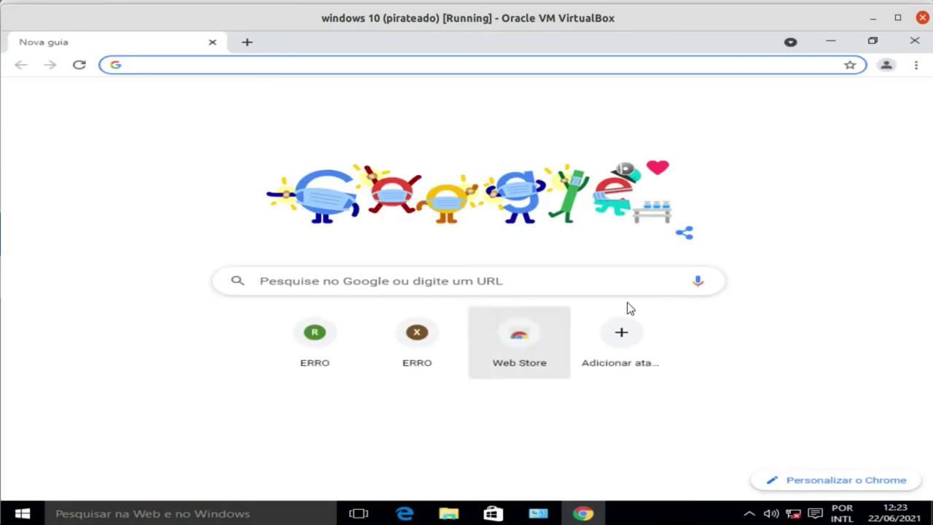
left_click(915, 65)
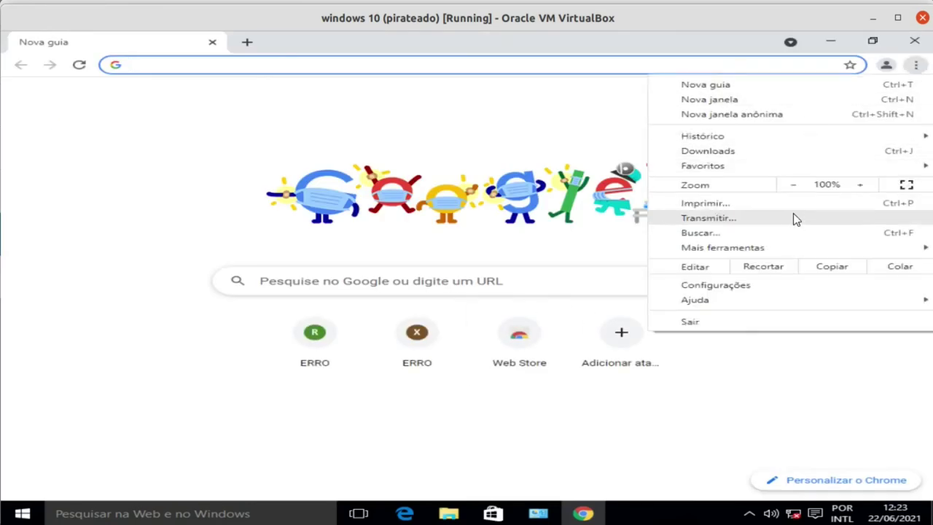
left_click(780, 285)
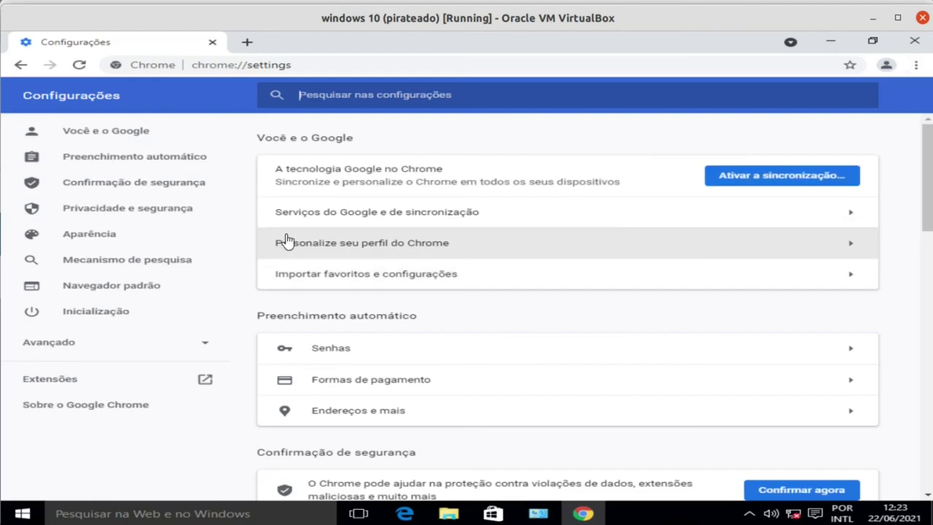
left_click(394, 93)
type("proxy")
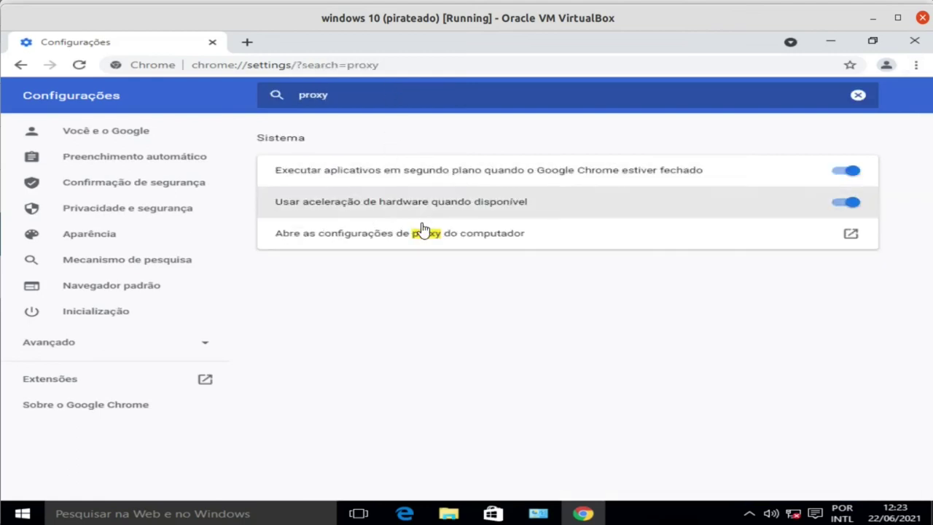
left_click(431, 241)
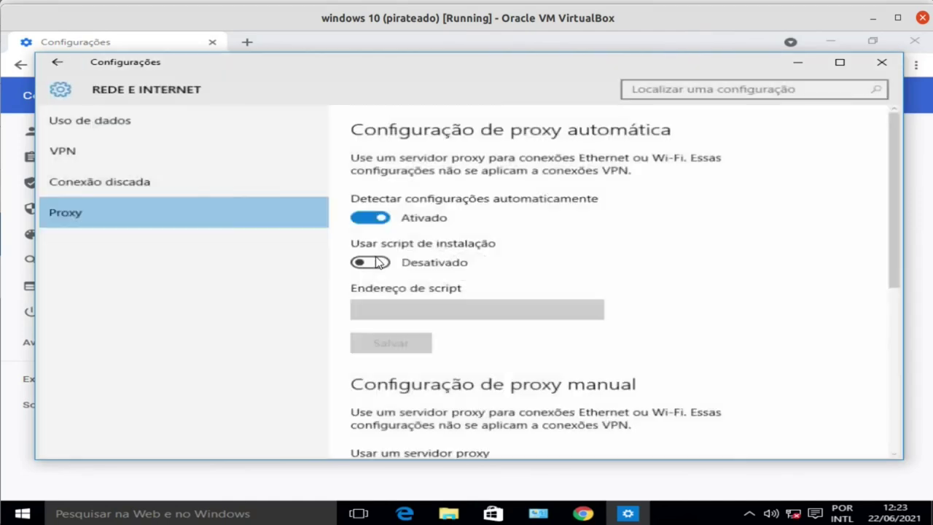
Step: Turn off the manual proxy server, keeping automatic detection on, and close the Windows settings and Chrome
scroll(398, 219, "down", 5)
left_click(379, 145)
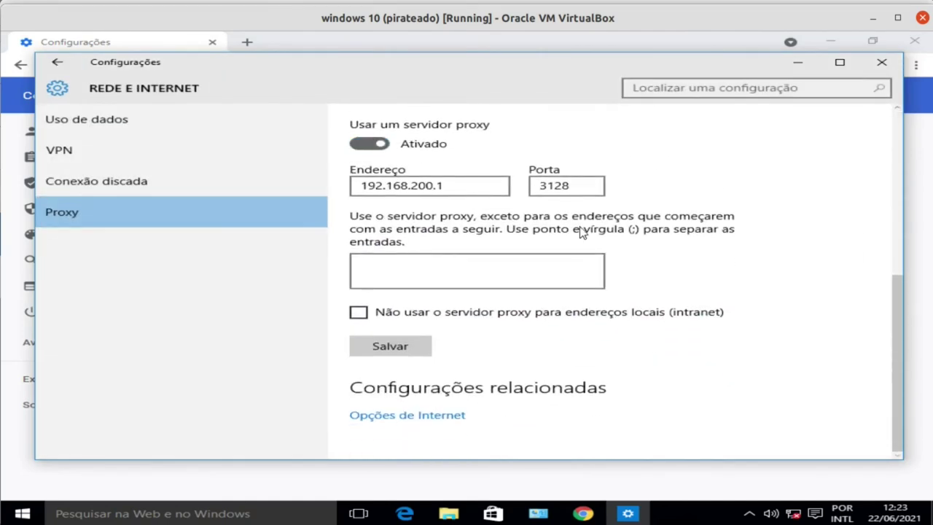
scroll(503, 247, "up", 1)
scroll(512, 282, "up", 5)
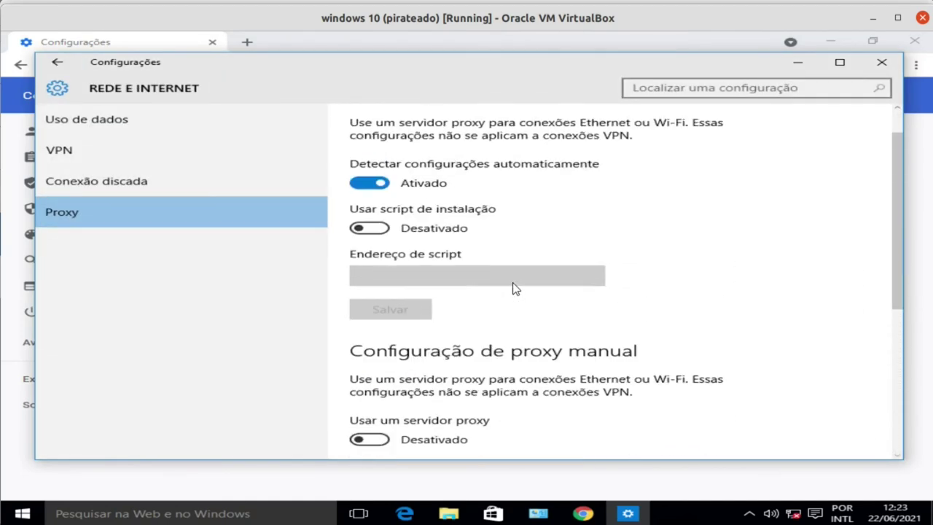
scroll(520, 297, "down", 3)
scroll(519, 297, "up", 3)
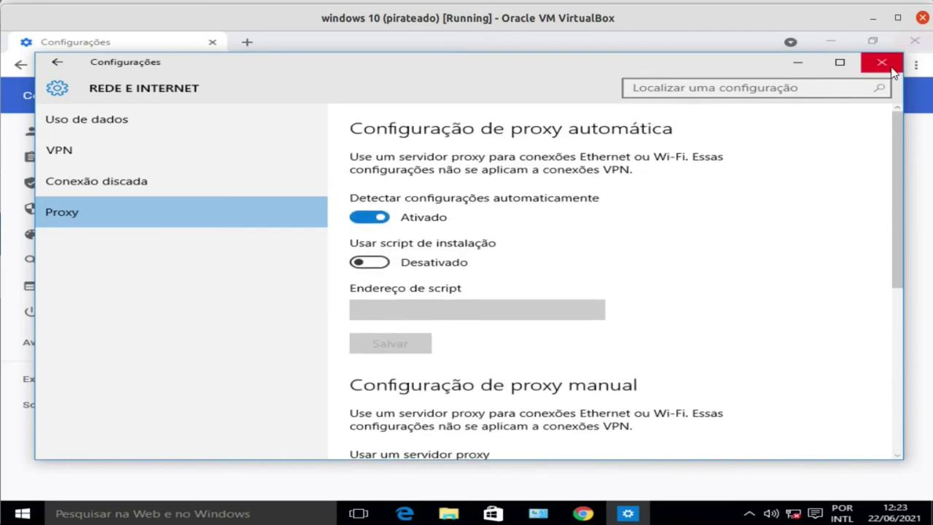
left_click(884, 63)
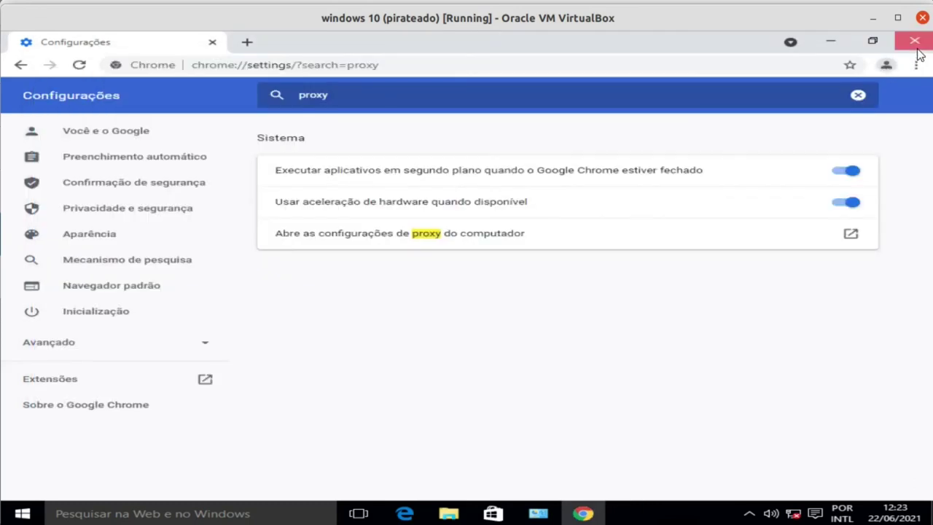
left_click(916, 46)
Step: Enable the Ethernet adapter and close the Network Connections and Network and Sharing Center windows
right_click(339, 106)
left_click(384, 115)
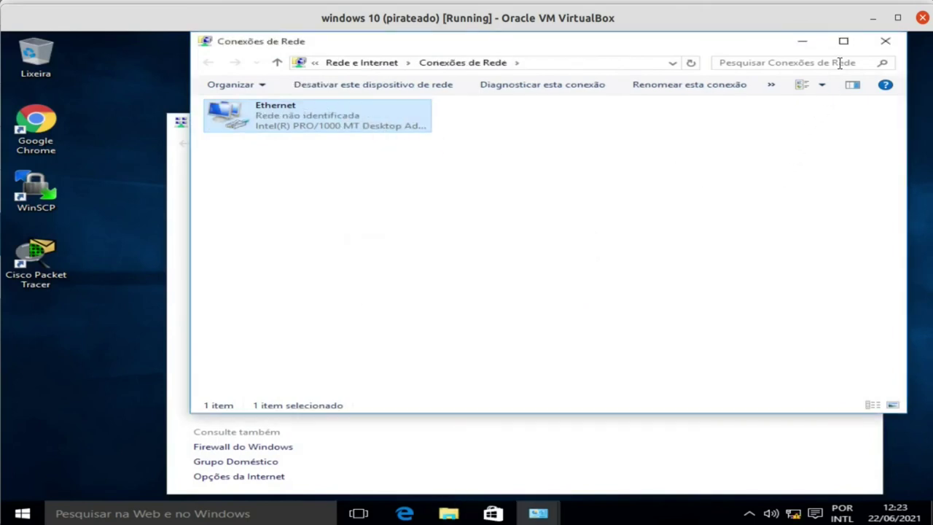
left_click(885, 41)
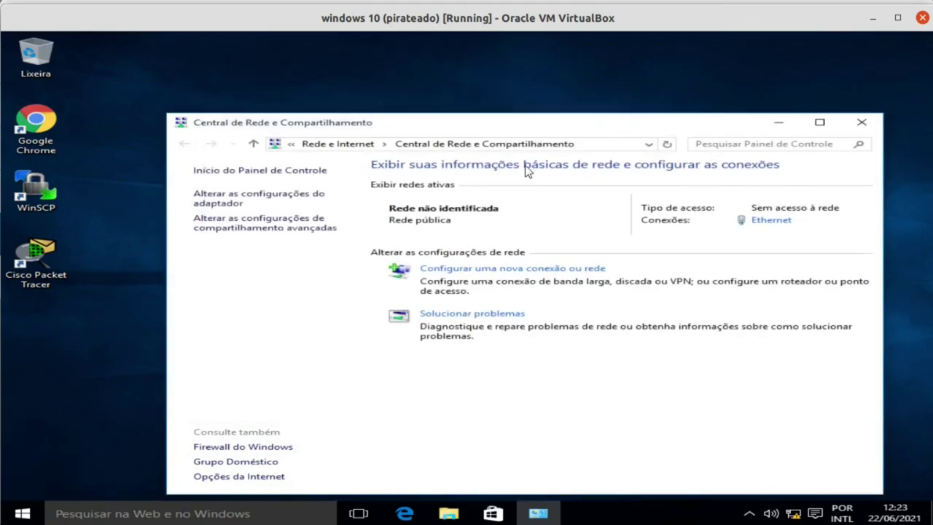
left_click(862, 121)
Step: Restart Windows 10 and sign in with the account password
left_click(25, 516)
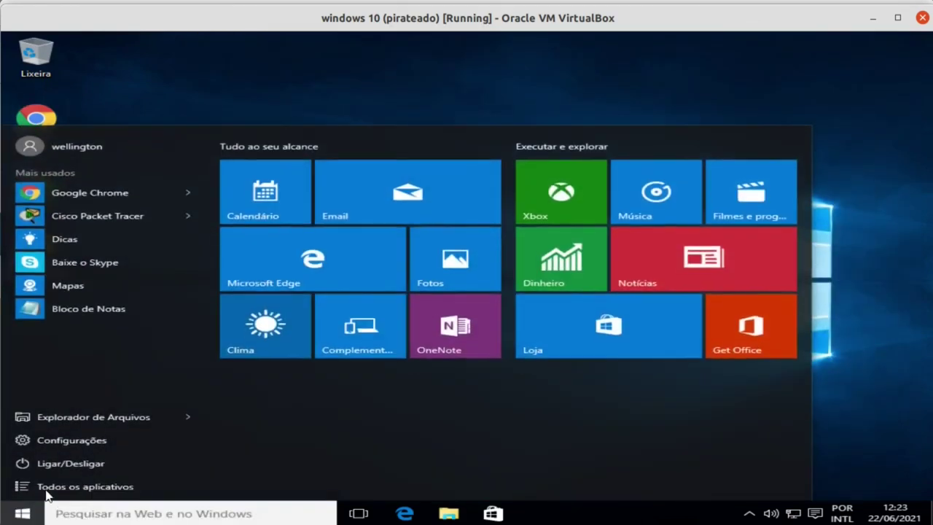
left_click(77, 438)
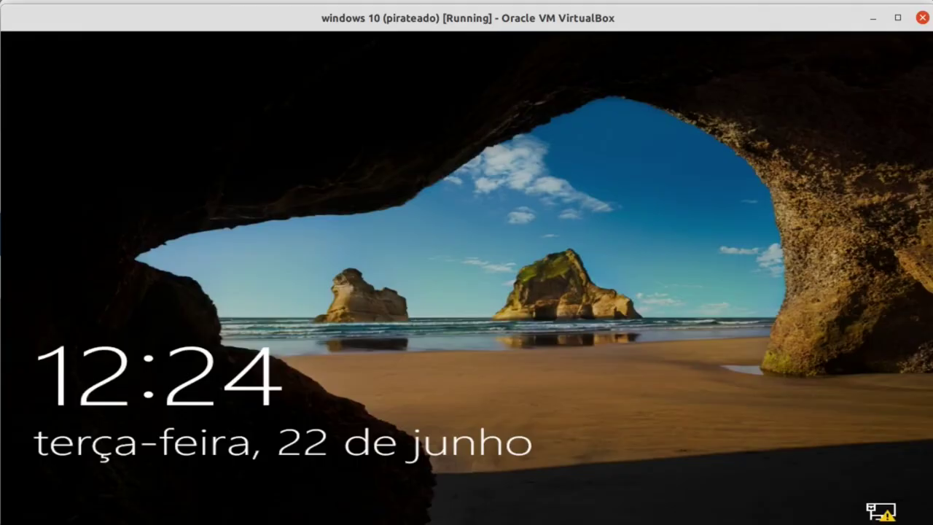
left_click_drag(479, 418, 470, 31)
type("*****")
key("Return")
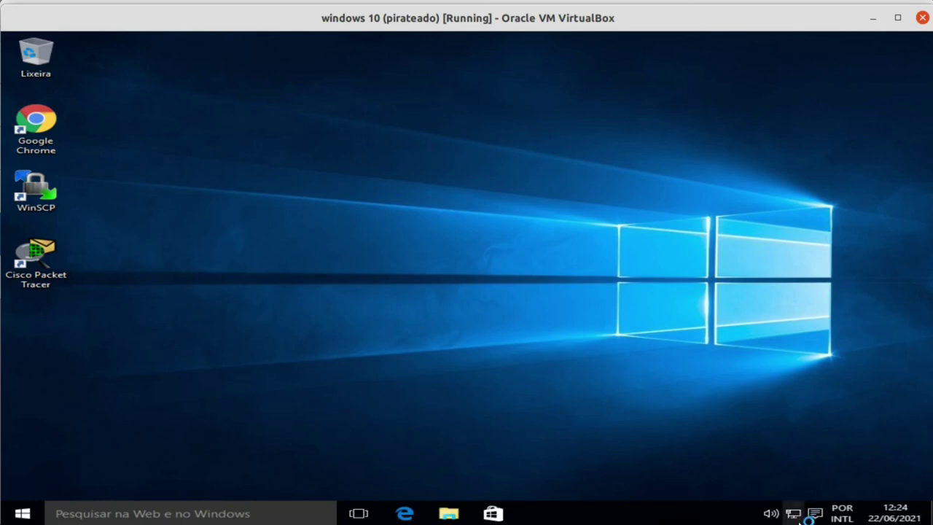
Step: Launch Google Chrome, search for "google" and open the google.com.br result to test web access
double_click(42, 132)
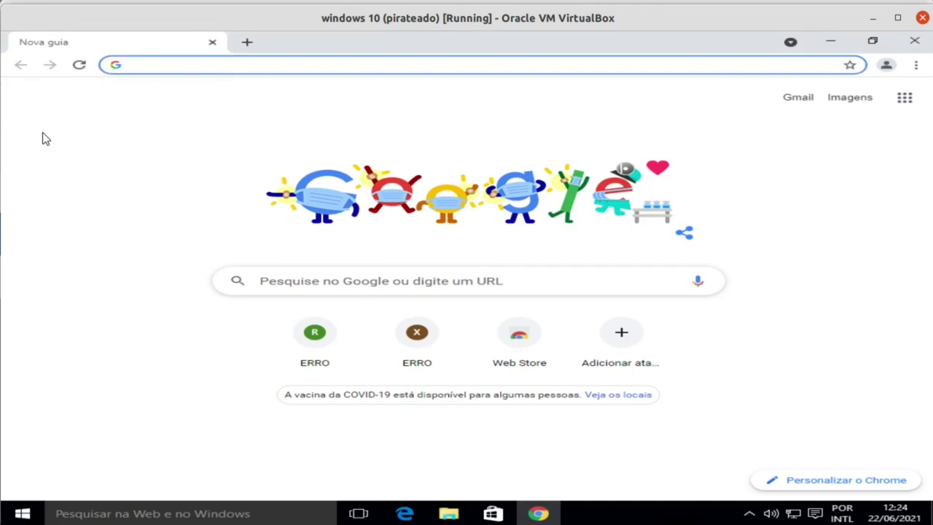
type("w")
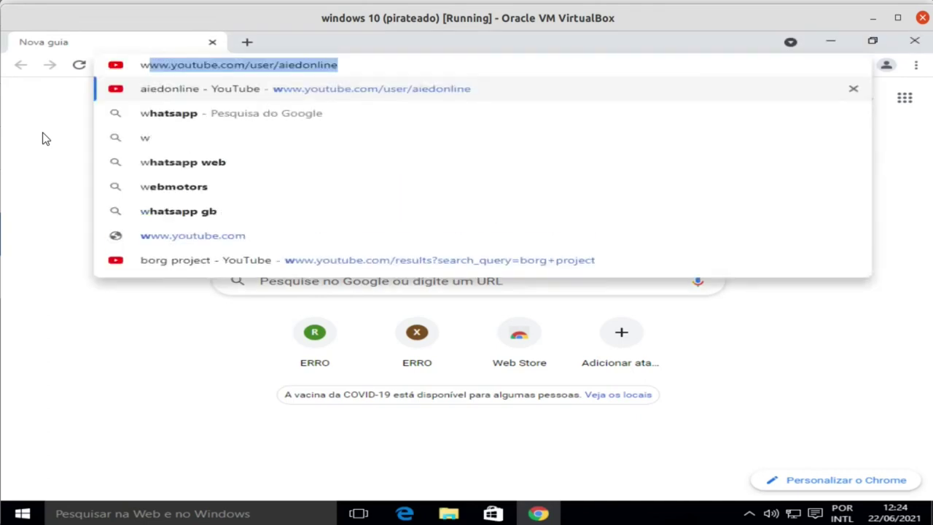
key("BackSpace")
key("BackSpace")
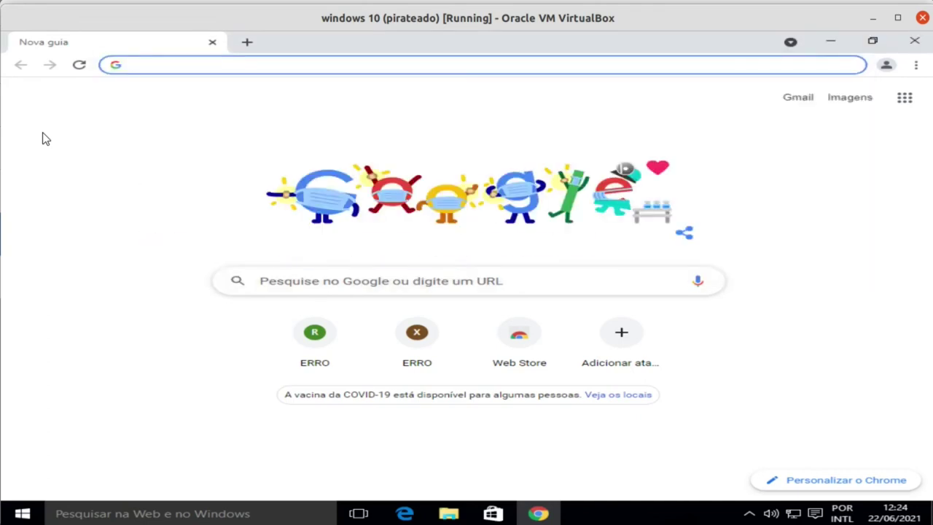
type("woo")
key("BackSpace")
key("BackSpace")
key("BackSpace")
type("google")
key("Return")
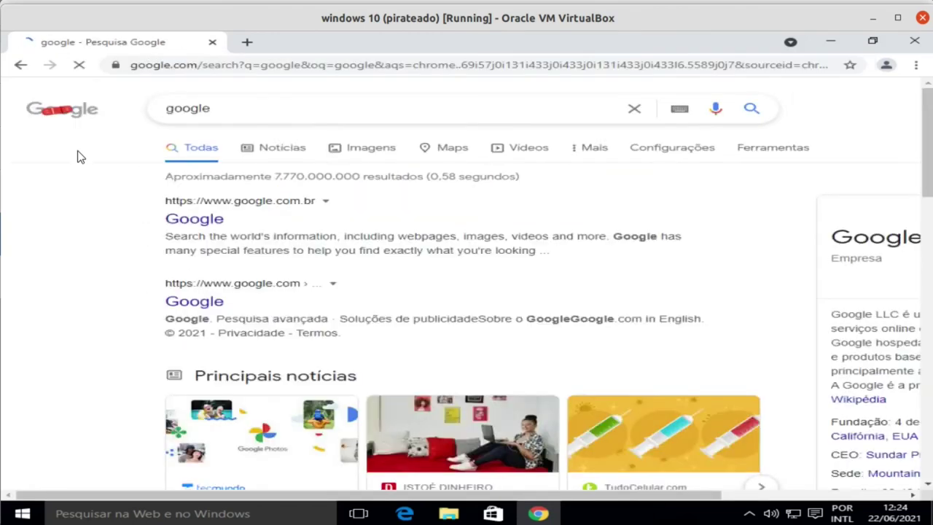
left_click(206, 218)
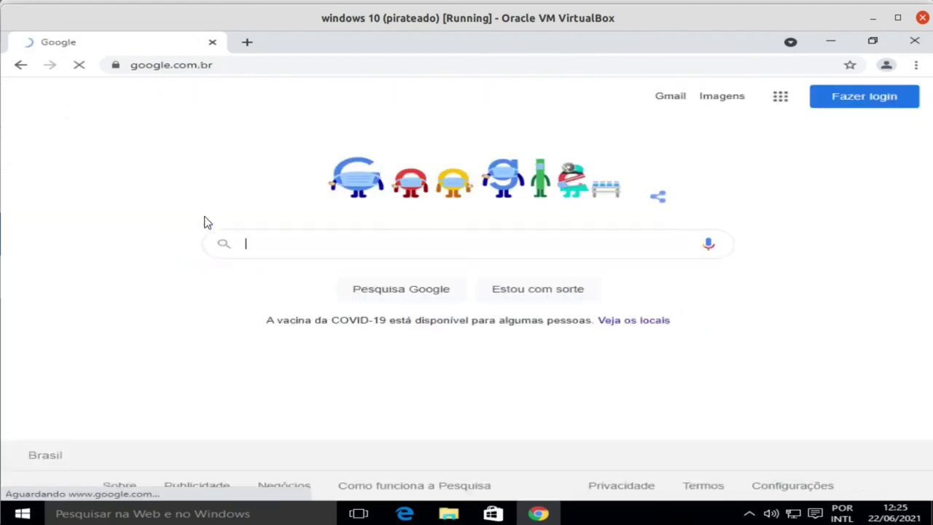
Step: Search Google for "aiedoline", open the aiedonline YouTube channel from the results and look through its page
type("aie")
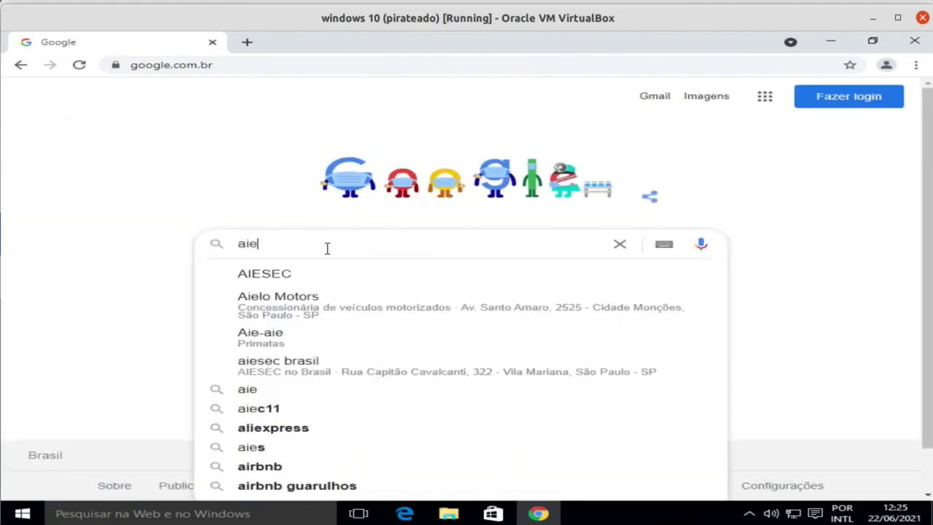
type("doline")
key("Return")
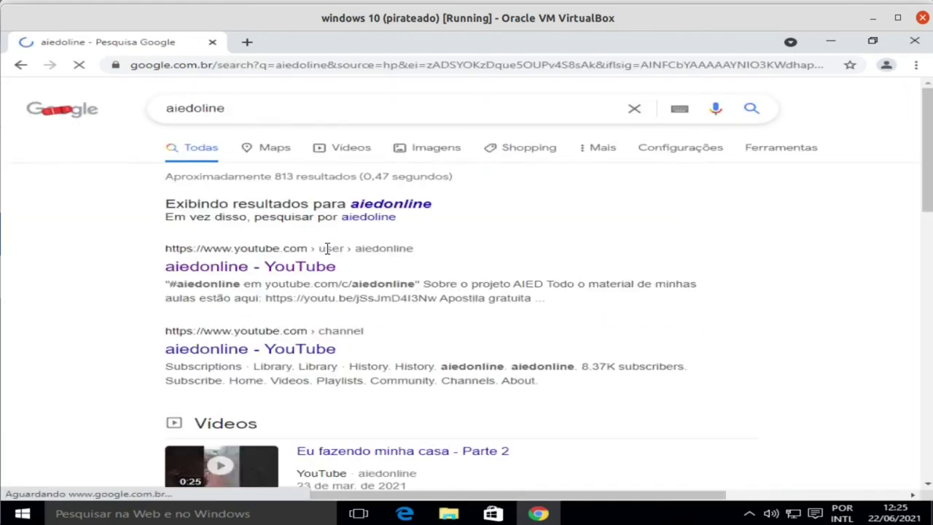
left_click(269, 272)
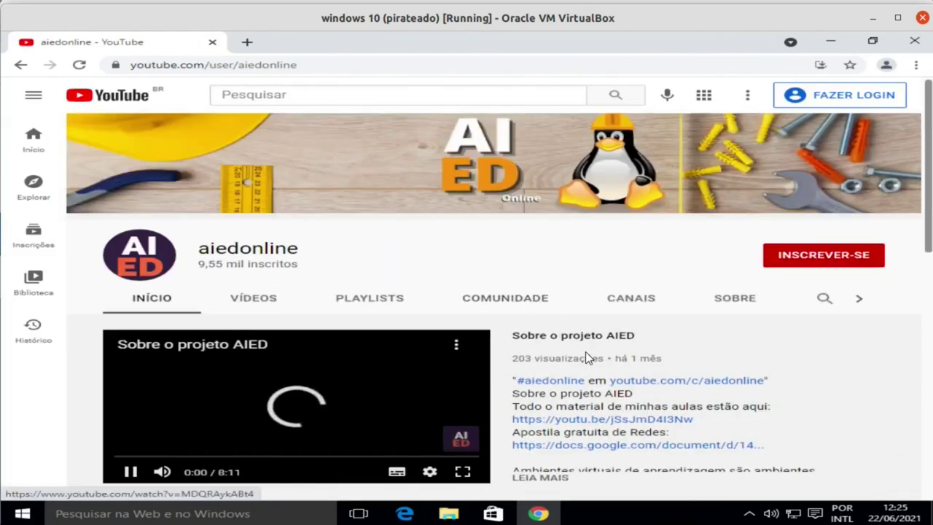
scroll(759, 246, "down", 4)
scroll(766, 320, "up", 4)
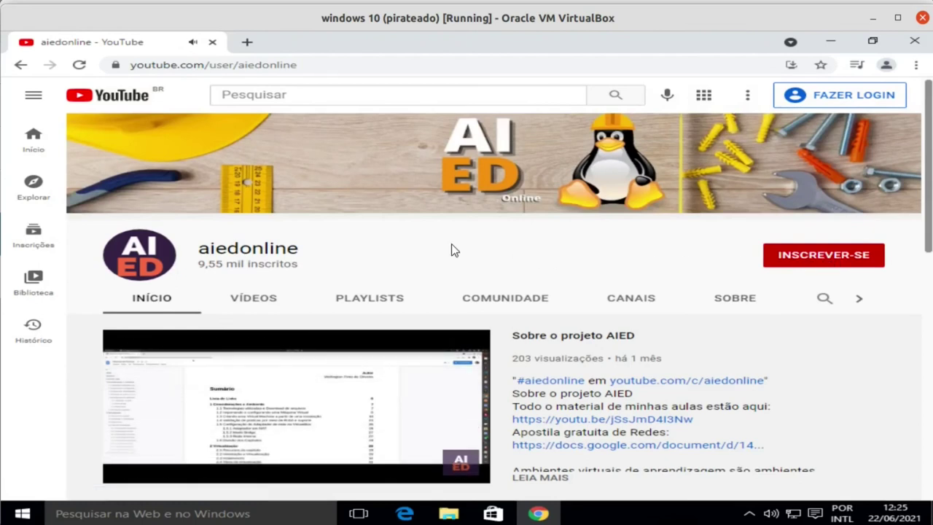
scroll(433, 332, "down", 5)
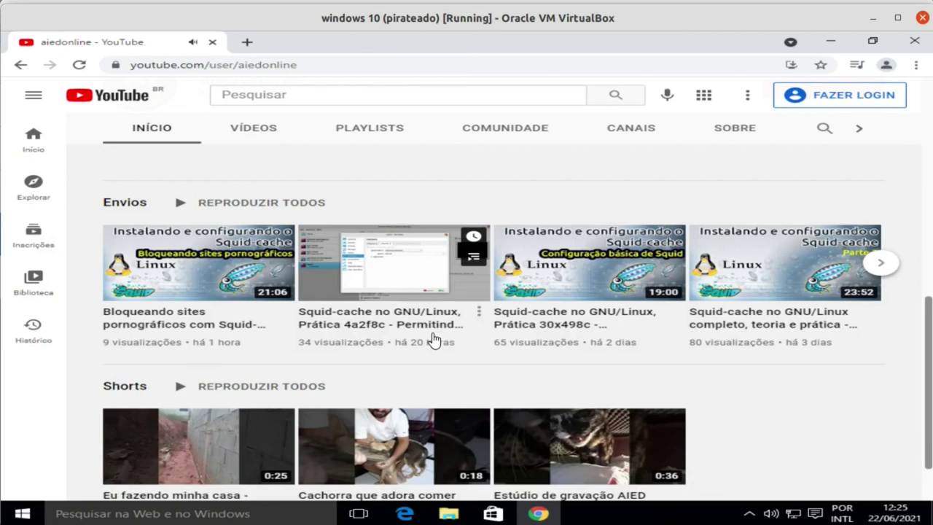
scroll(433, 339, "up", 5)
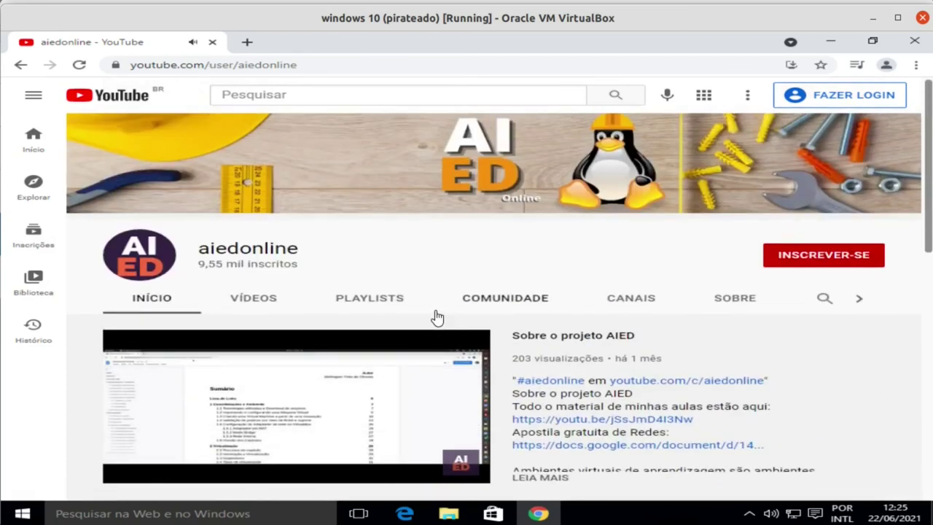
Step: Check the computer's automatic and manual proxy settings through Chrome's settings search for "proxy", and close both windows
left_click(916, 64)
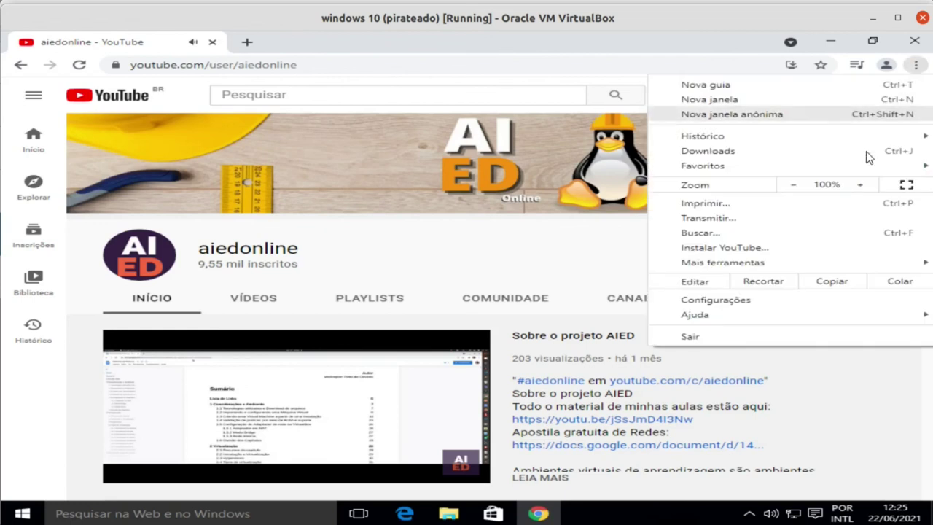
left_click(833, 303)
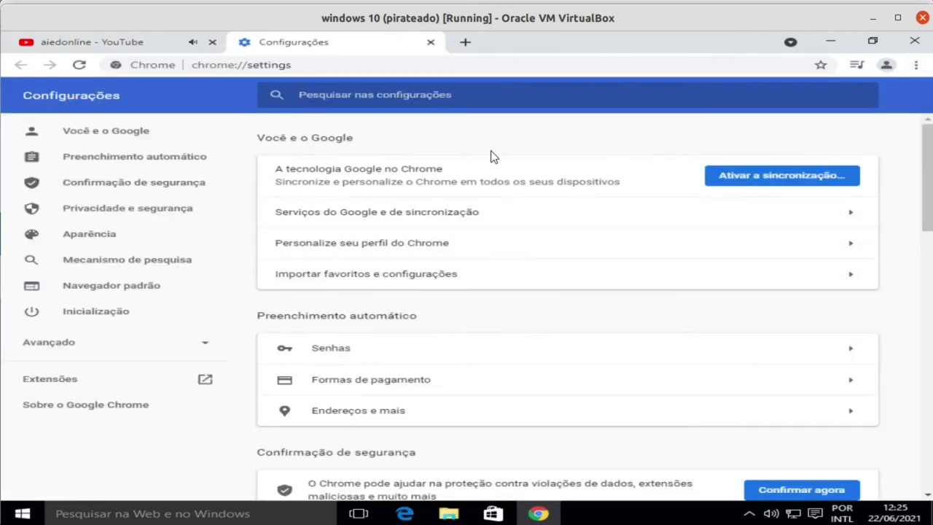
type("proxy")
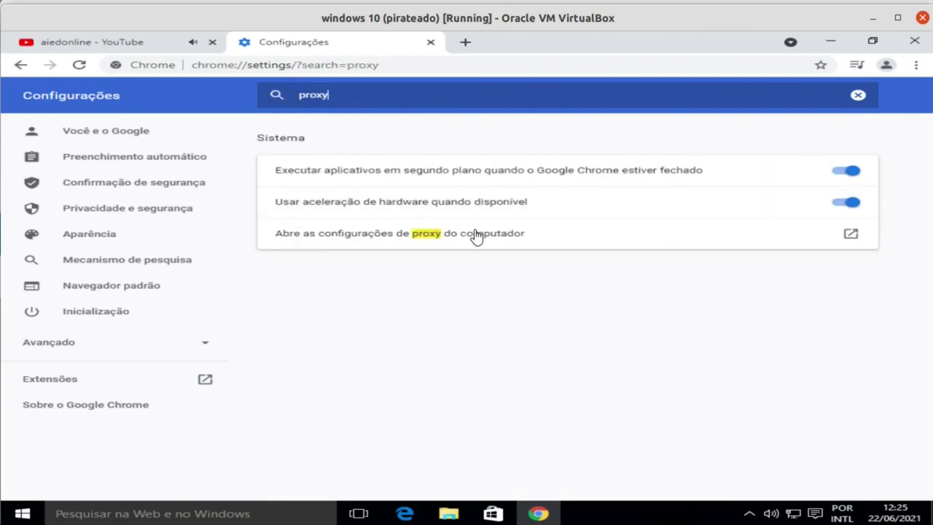
left_click(476, 232)
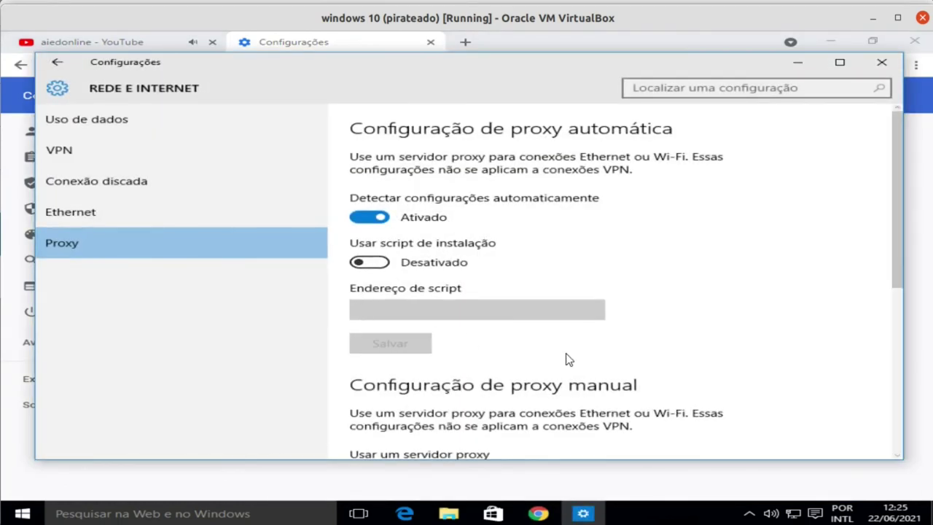
scroll(568, 360, "down", 5)
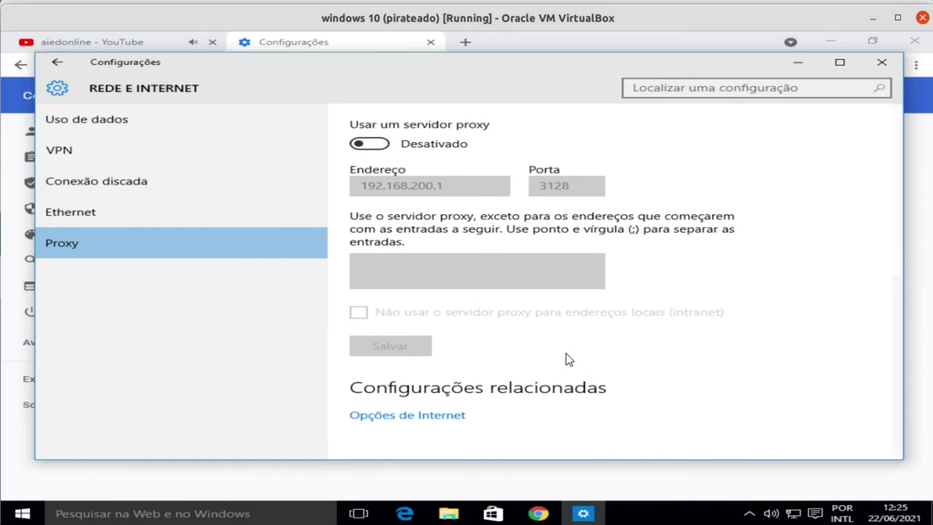
left_click(881, 62)
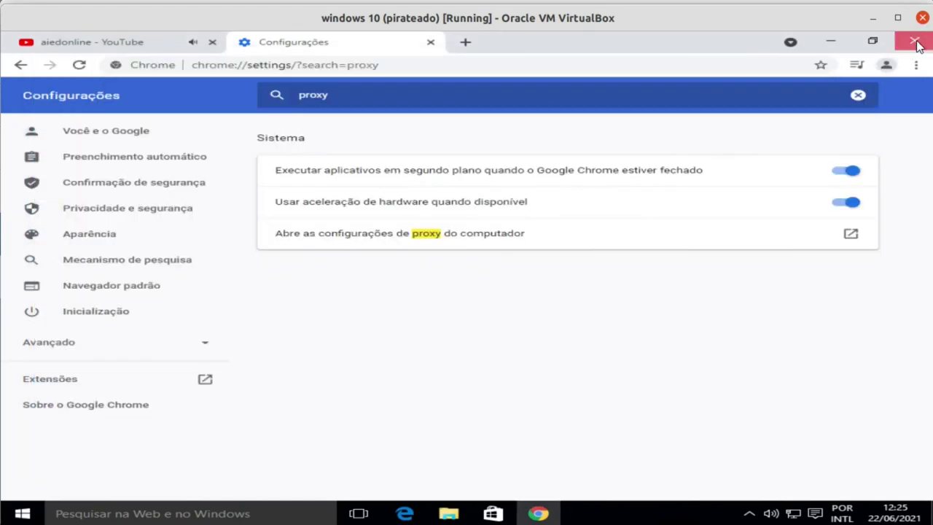
left_click(914, 42)
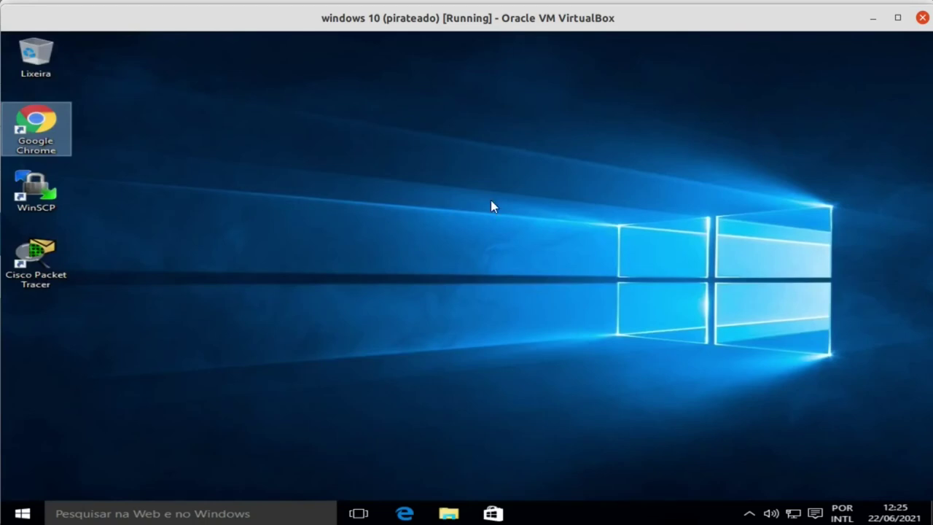